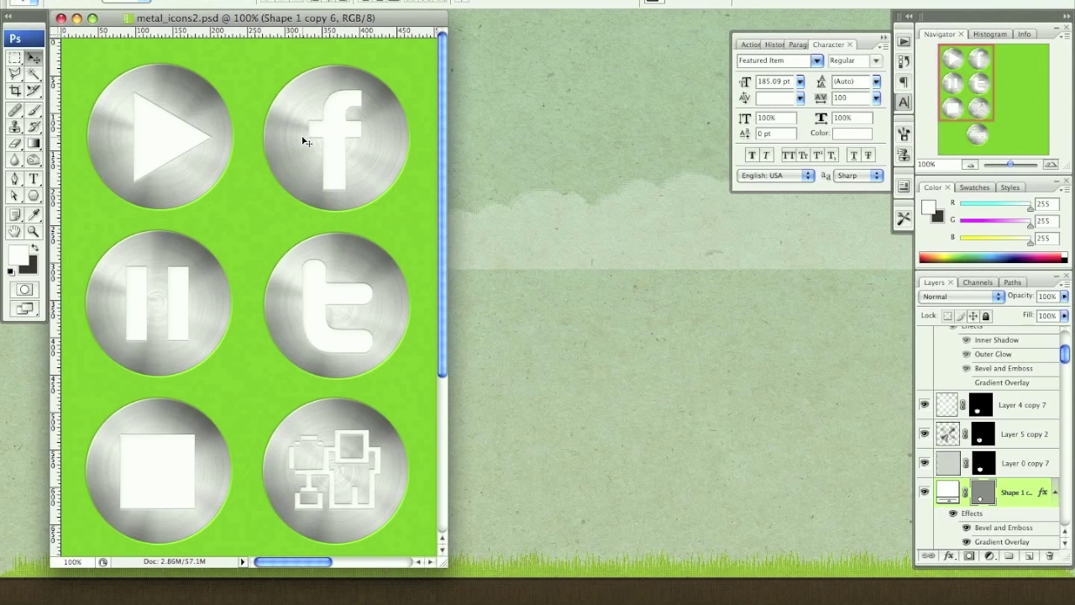
Close metal_icons2.psd and create a new 400×400 px document.
{"action": "left_click", "coordinate": [60, 18]}
{"action": "left_click", "coordinate": [124, 1]}
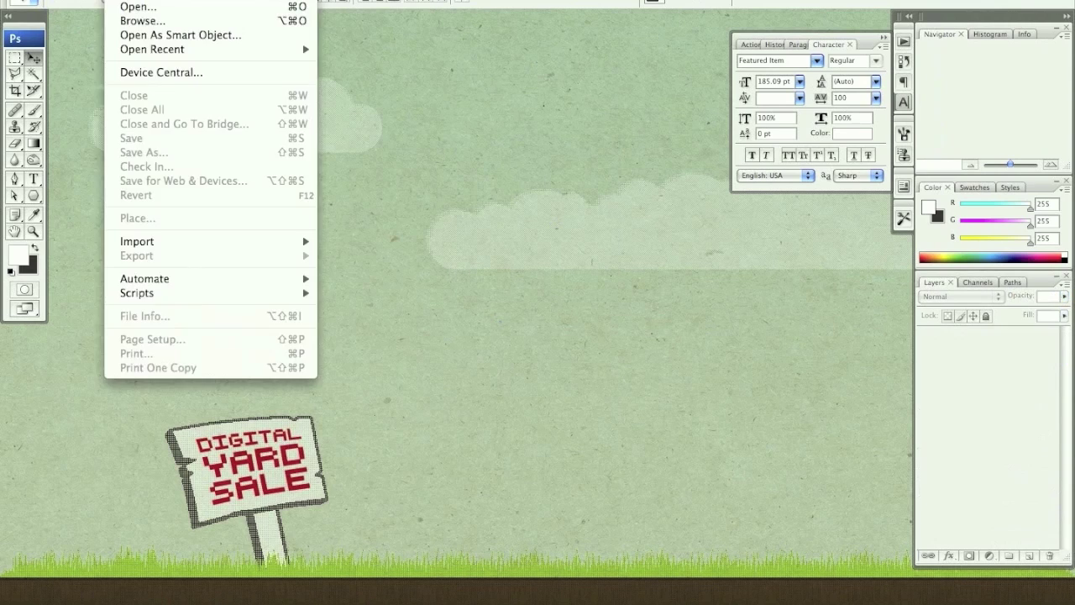
{"action": "left_click", "coordinate": [134, 0]}
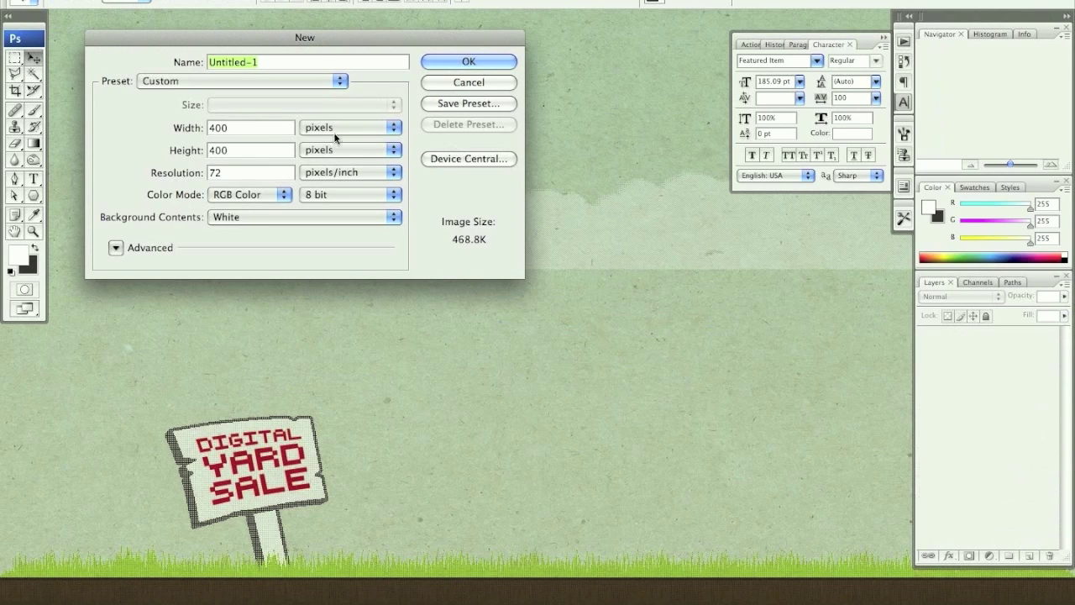
{"action": "key", "text": "Return"}
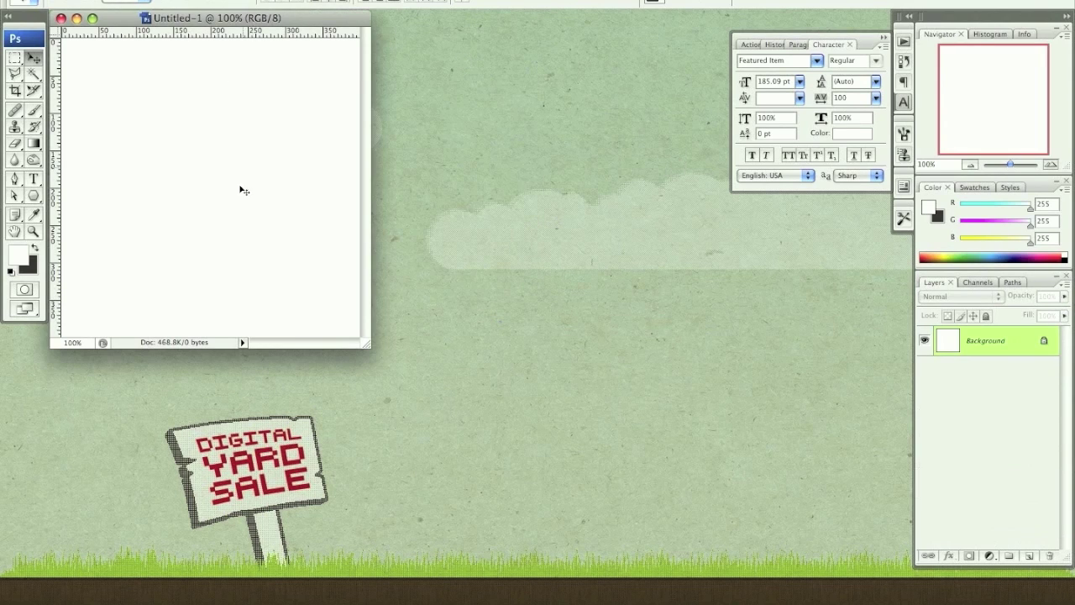
Fill the new canvas with a saturated lime-green foreground colour.
{"action": "left_click", "coordinate": [15, 254]}
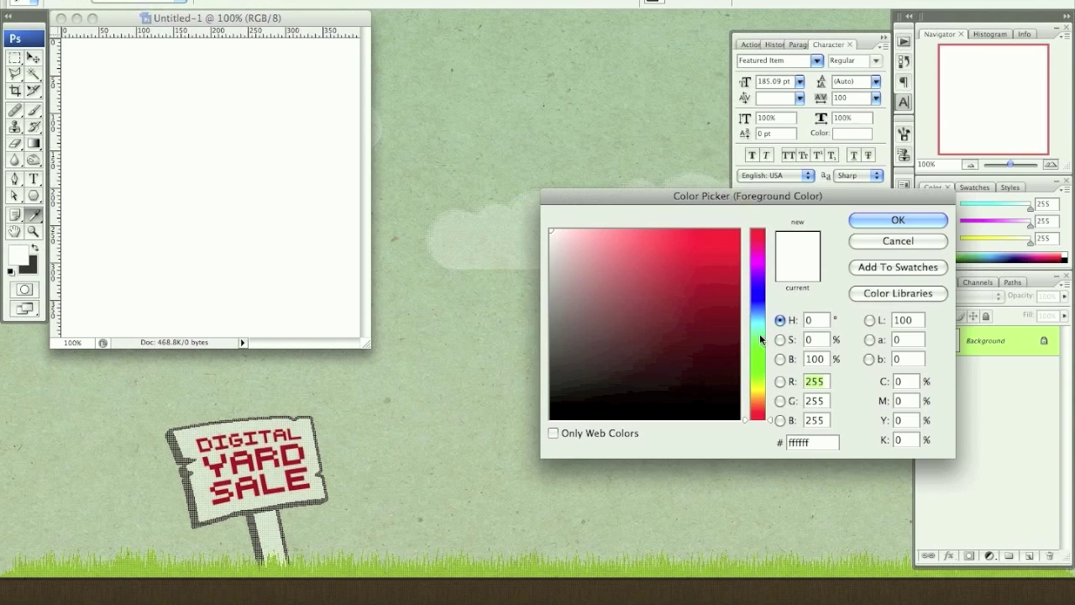
{"action": "left_click", "coordinate": [759, 380]}
{"action": "left_click", "coordinate": [720, 281]}
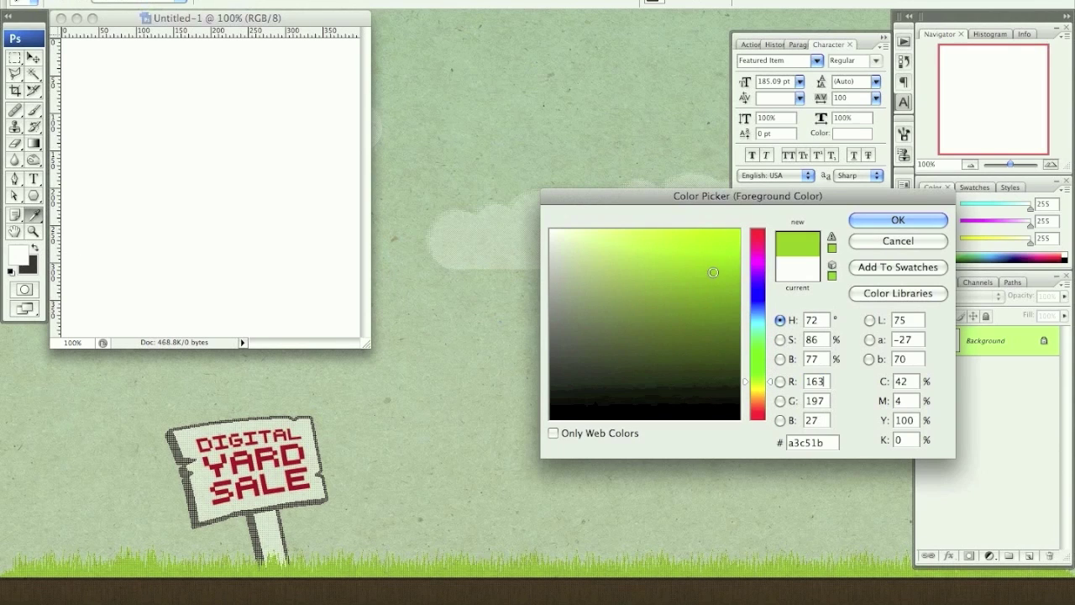
{"action": "left_click", "coordinate": [898, 220]}
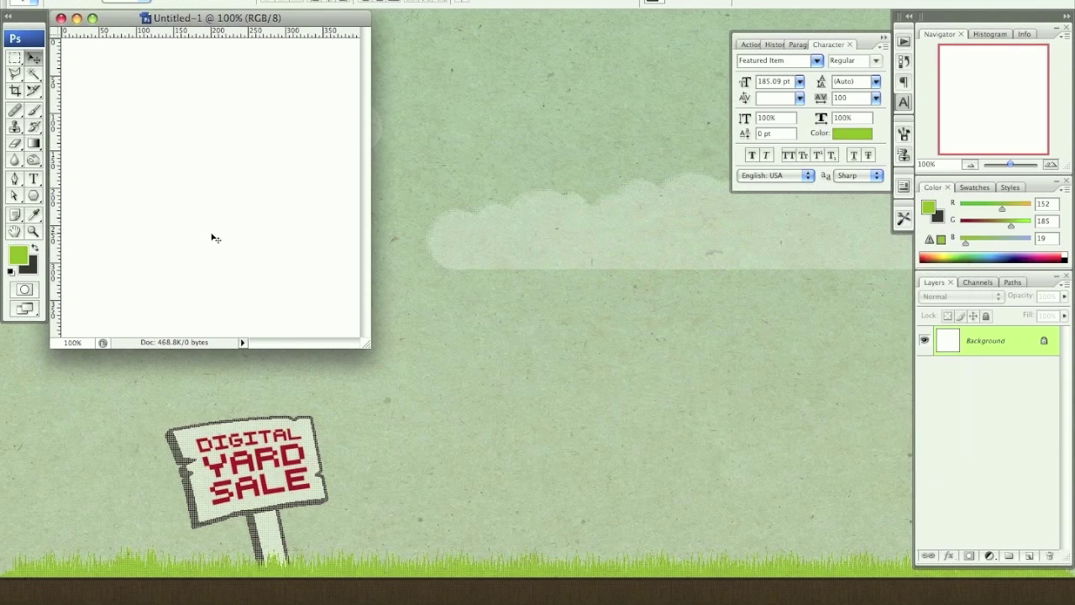
{"action": "key", "text": "BackSpace"}
{"action": "key", "text": "Return"}
{"action": "key", "text": "v"}
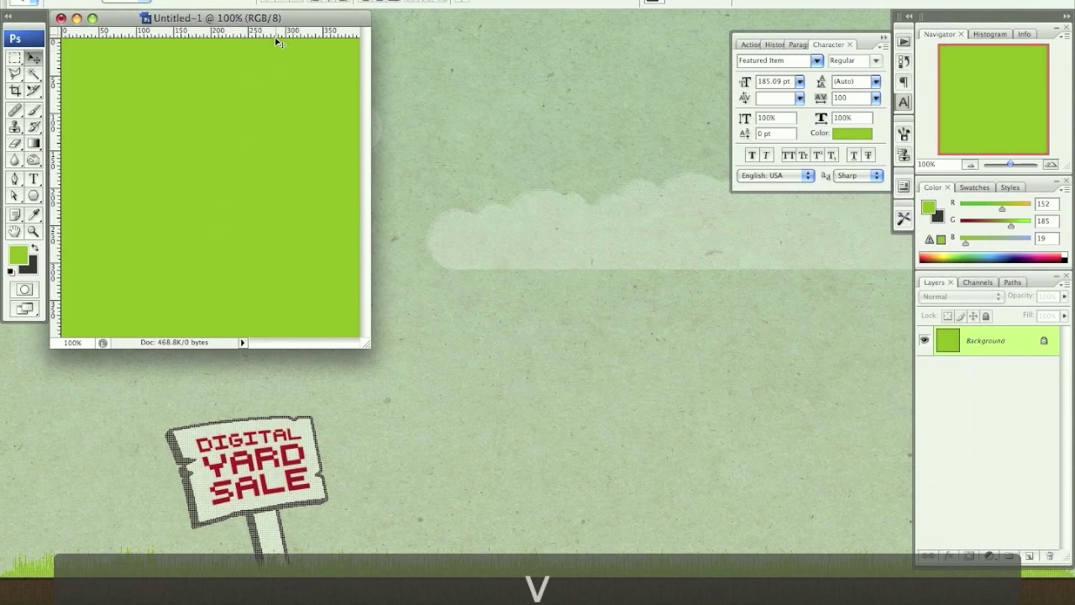
{"action": "left_click_drag", "start_coordinate": [273, 19], "coordinate": [482, 82]}
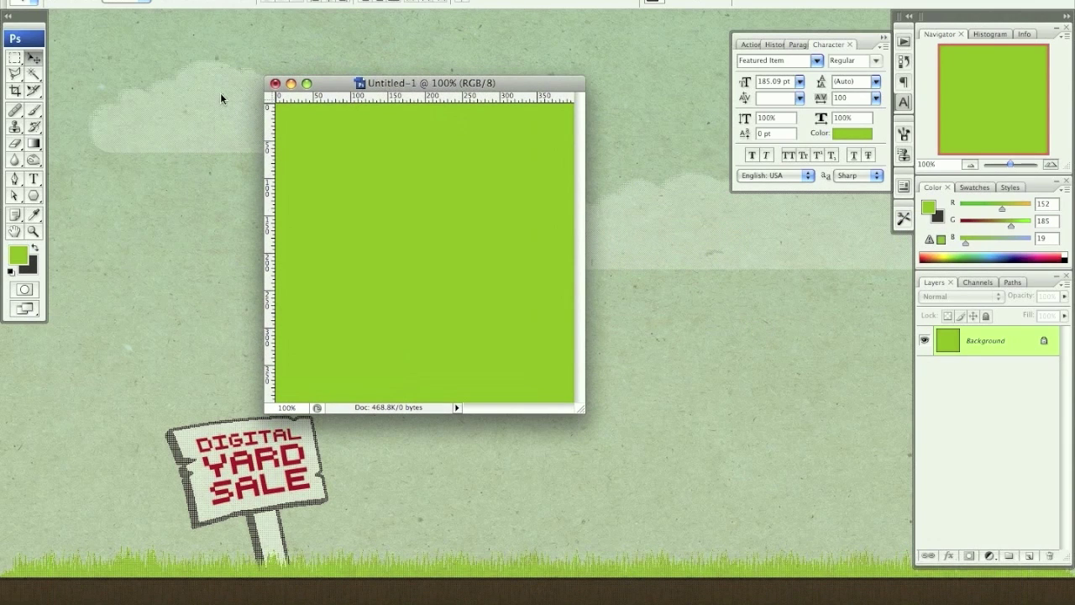
Draw a white, unstyled 200×200 px circle with the Ellipse tool near the canvas centre.
{"action": "key", "text": "u"}
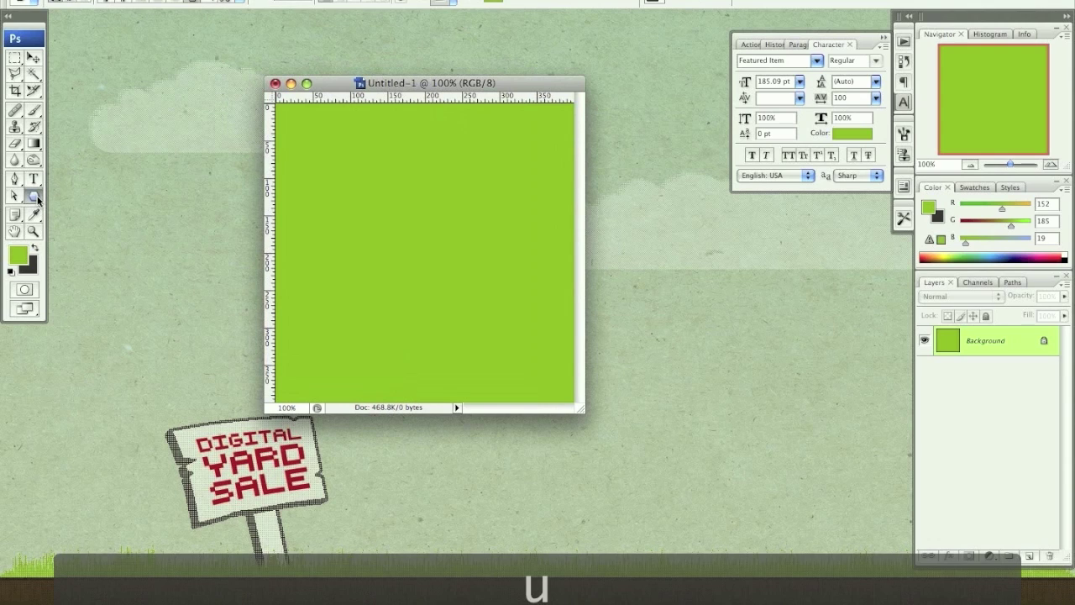
{"action": "left_click_drag", "start_coordinate": [37, 199], "coordinate": [89, 221]}
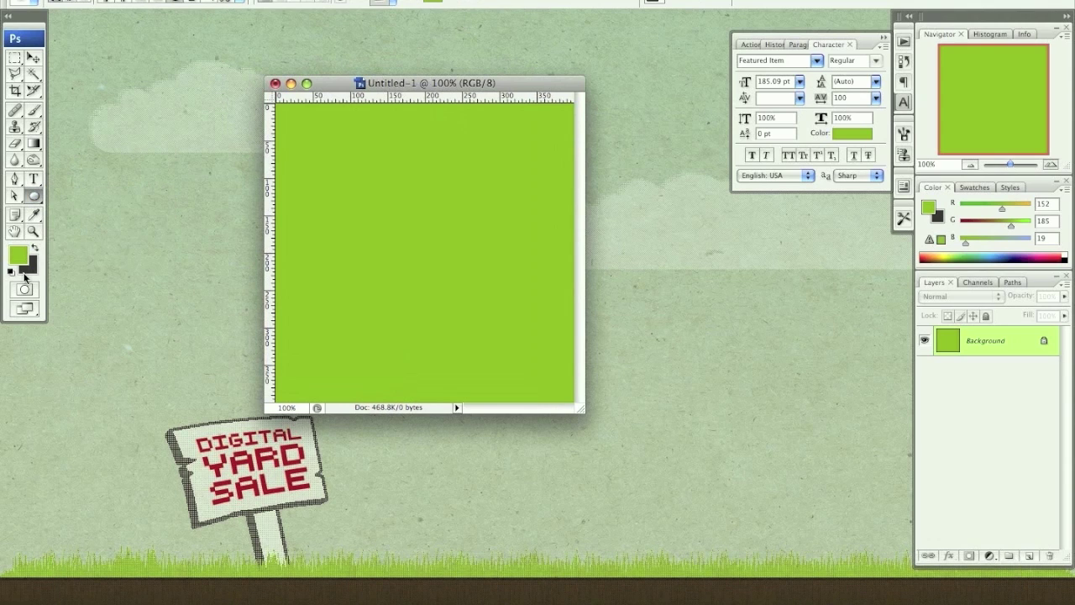
{"action": "key", "text": "d"}
{"action": "key", "text": "x"}
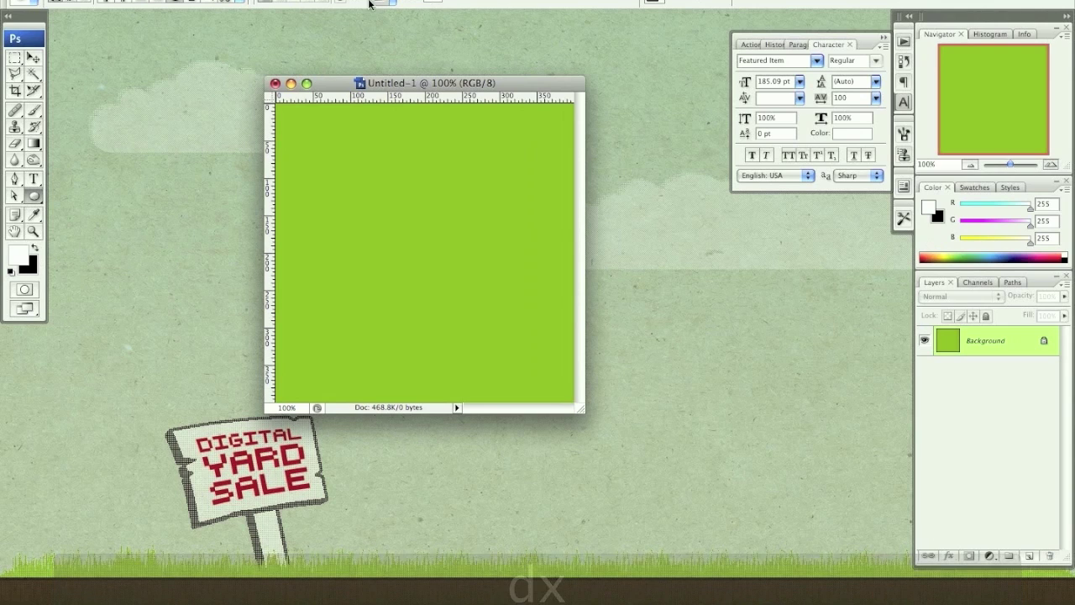
{"action": "left_click", "coordinate": [395, 1]}
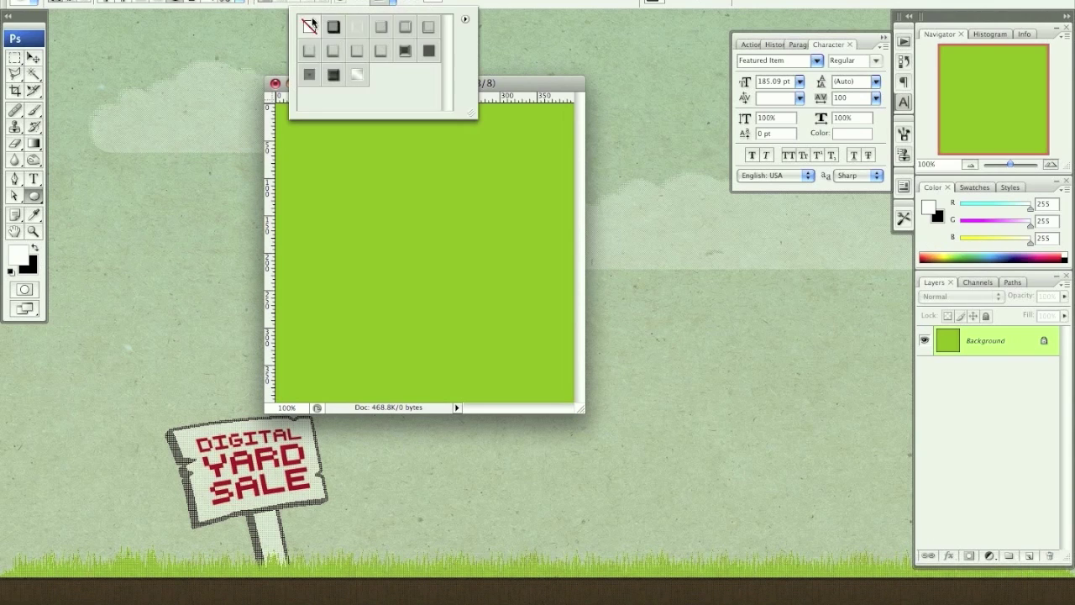
{"action": "left_click", "coordinate": [309, 27]}
{"action": "left_click", "coordinate": [401, 2]}
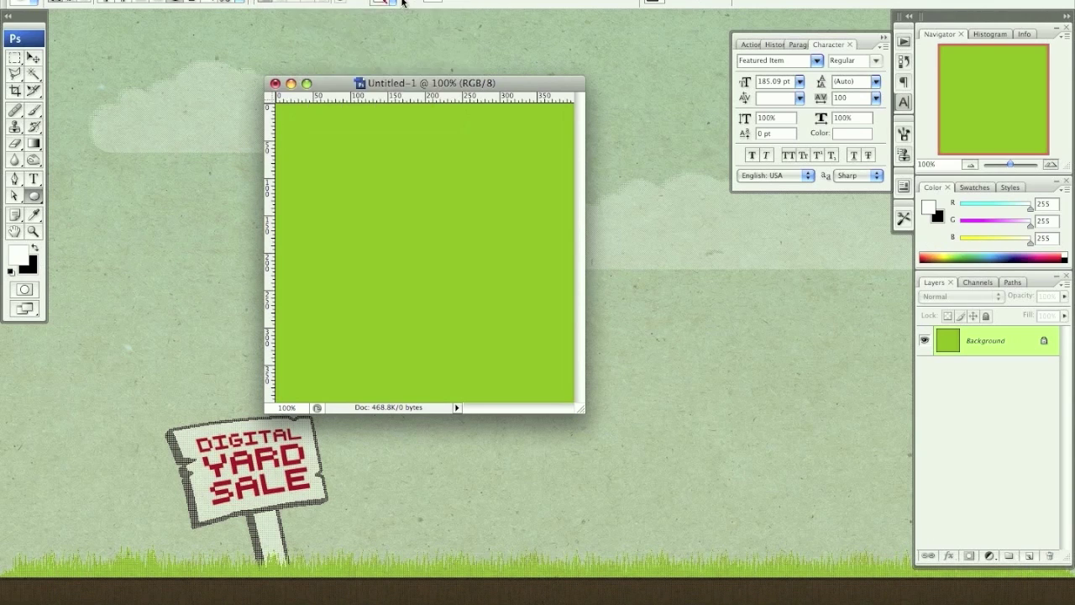
{"action": "left_click", "coordinate": [242, 2]}
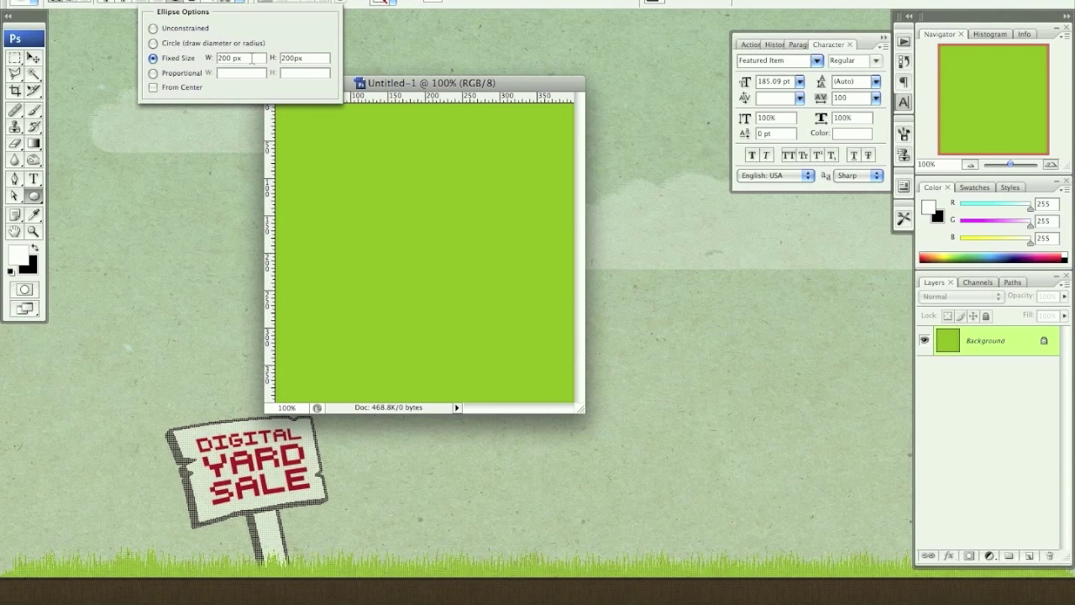
{"action": "left_click", "coordinate": [243, 3]}
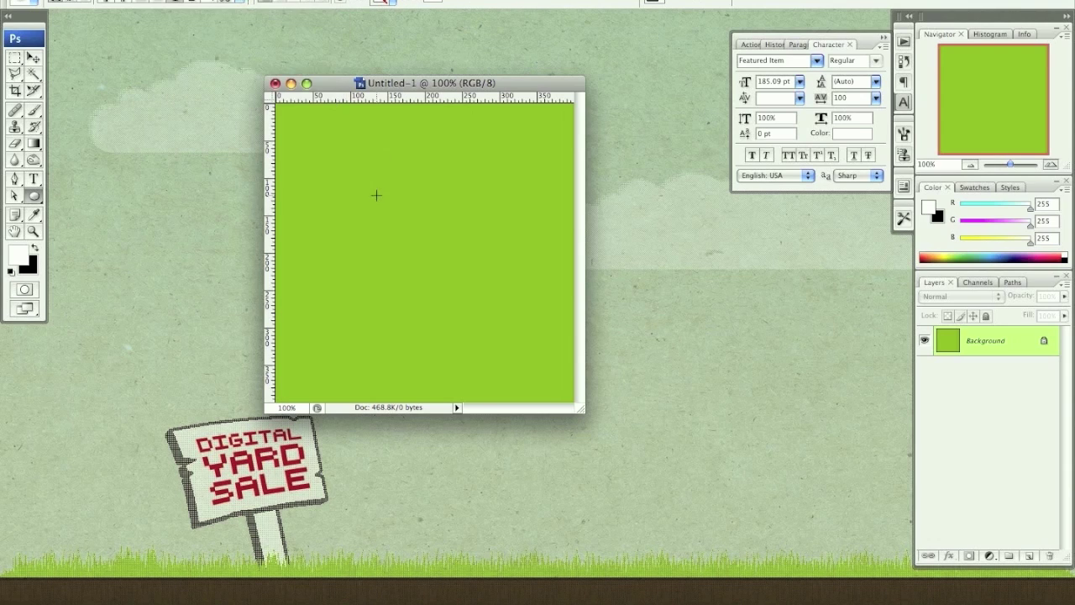
{"action": "left_click_drag", "start_coordinate": [357, 195], "coordinate": [344, 176]}
{"action": "key", "text": "v"}
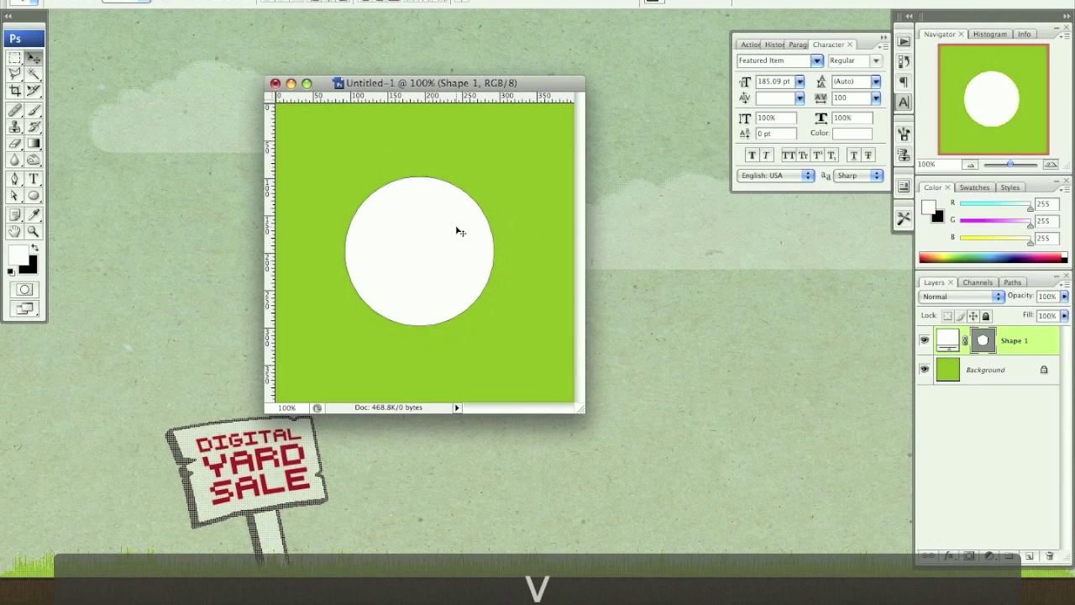
Rename the Shape 1 layer to 'button'.
{"action": "double_click", "coordinate": [1016, 340]}
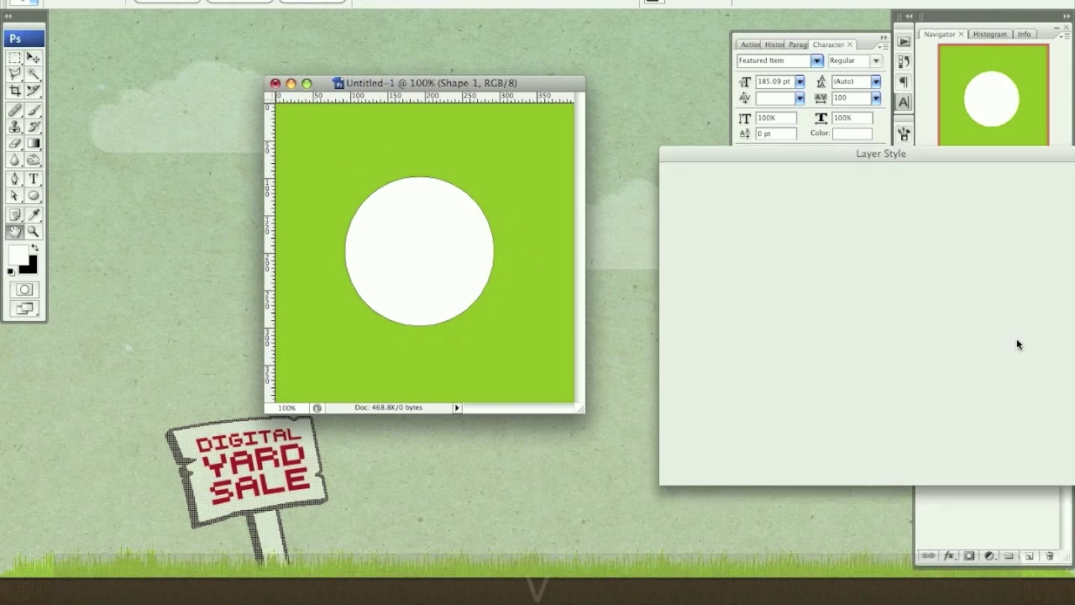
{"action": "left_click", "coordinate": [1054, 202]}
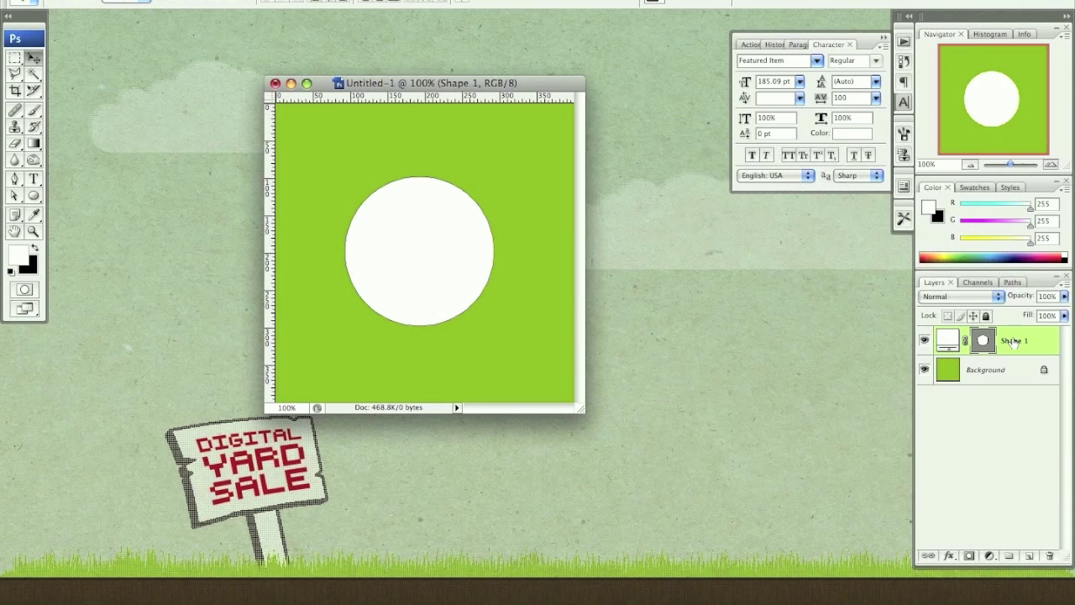
{"action": "double_click", "coordinate": [1013, 340]}
{"action": "type", "text": "button"}
{"action": "key", "text": "Return"}
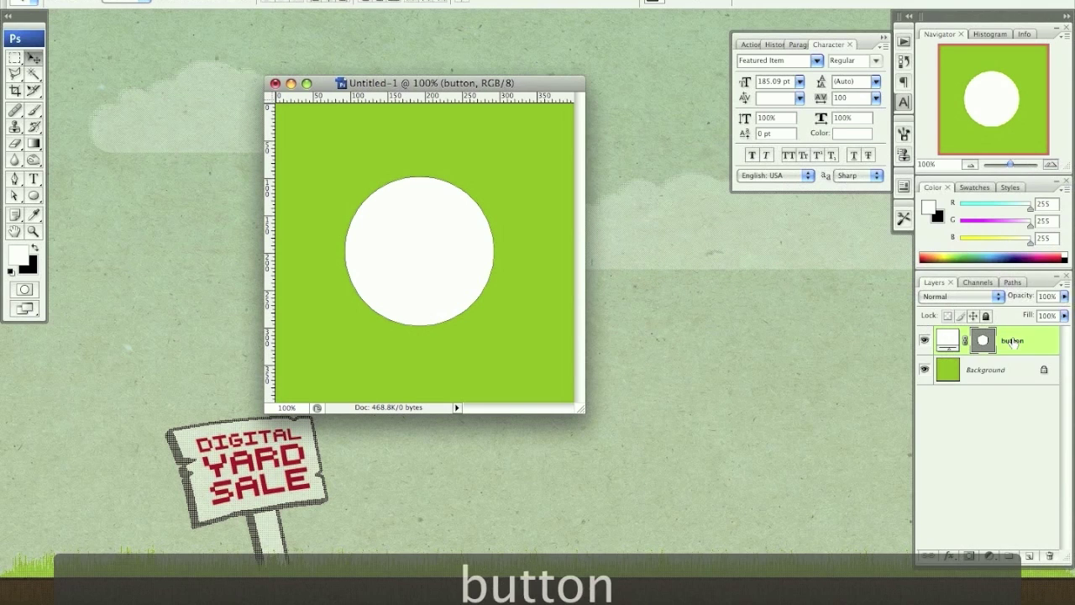
Add a Bevel and Emboss effect to the circle in Pillow Emboss style.
{"action": "left_click", "coordinate": [952, 554]}
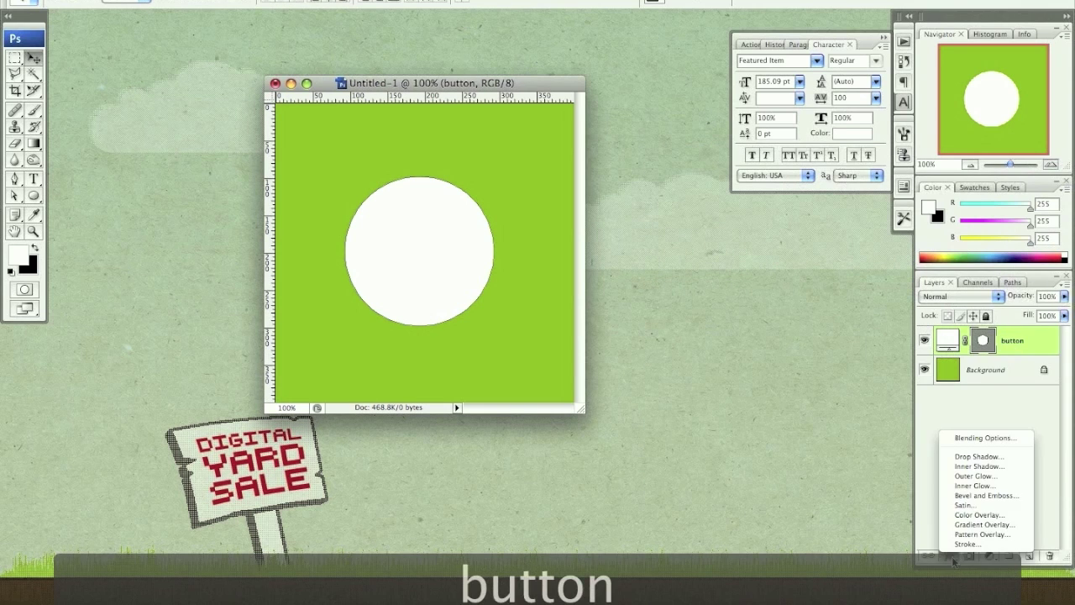
{"action": "left_click", "coordinate": [986, 492]}
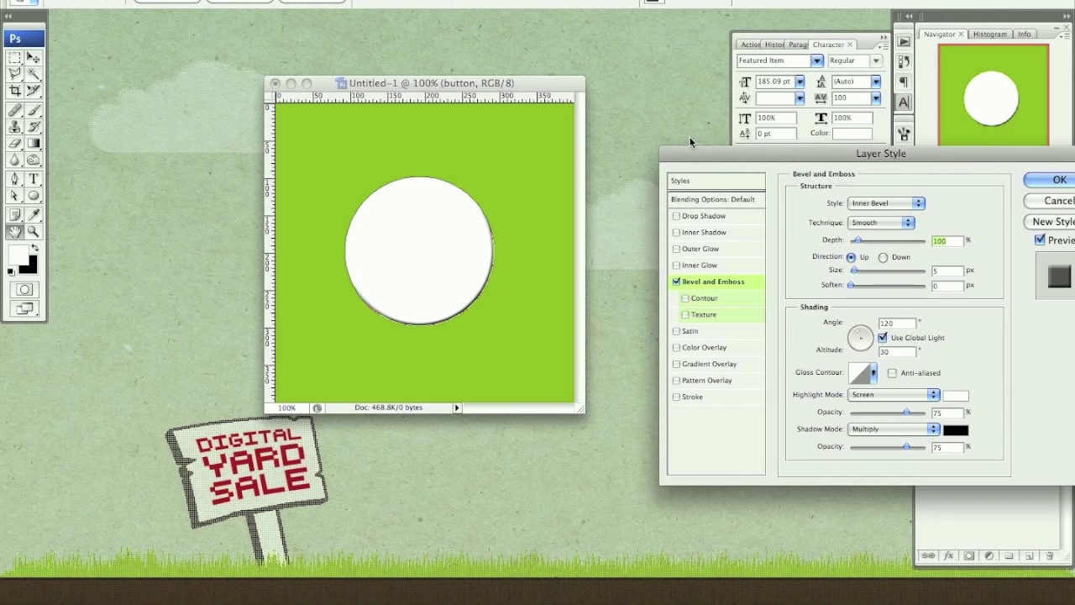
{"action": "left_click_drag", "start_coordinate": [716, 150], "coordinate": [604, 124]}
{"action": "left_click", "coordinate": [757, 173]}
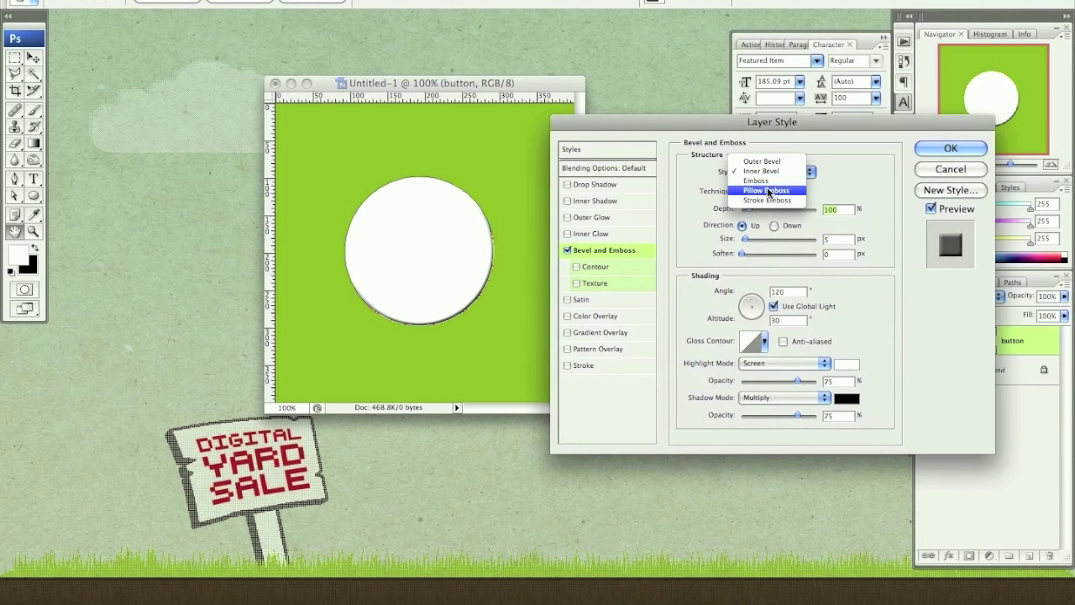
{"action": "left_click", "coordinate": [767, 189]}
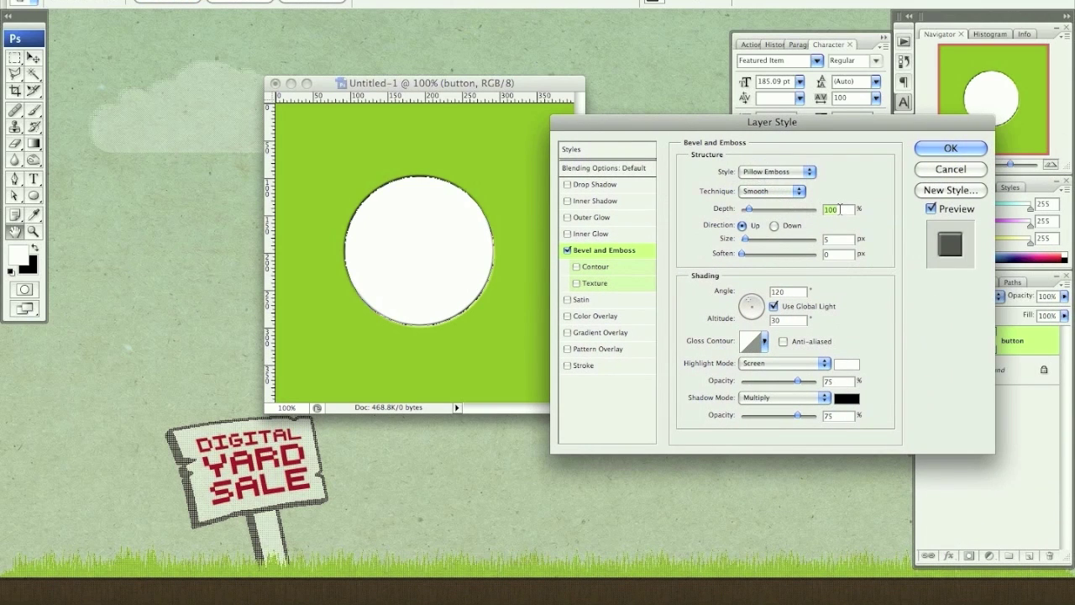
{"action": "type", "text": "90"}
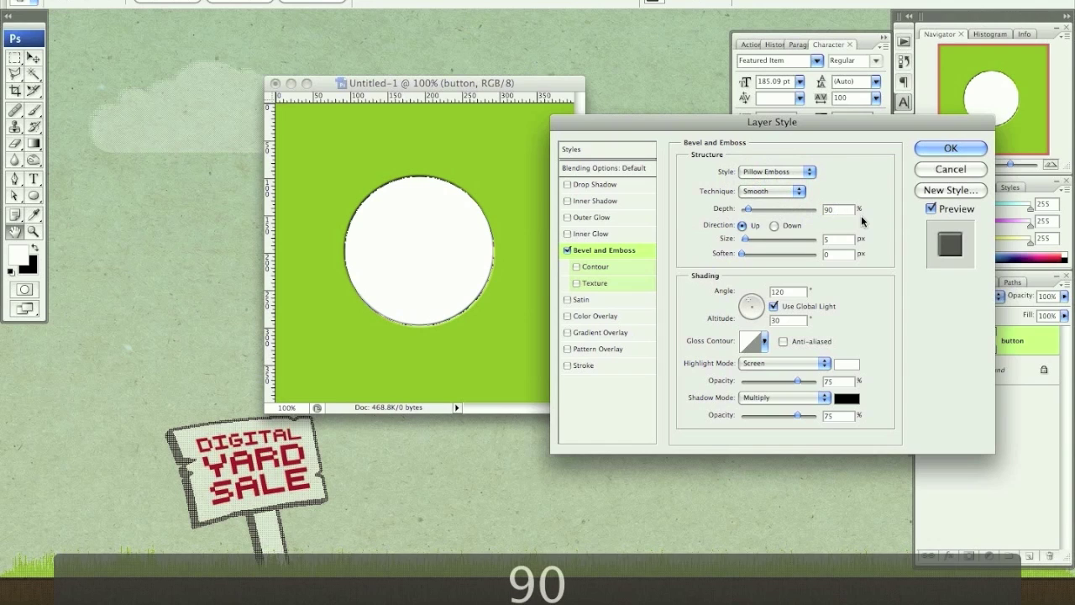
{"action": "type", "text": "1"}
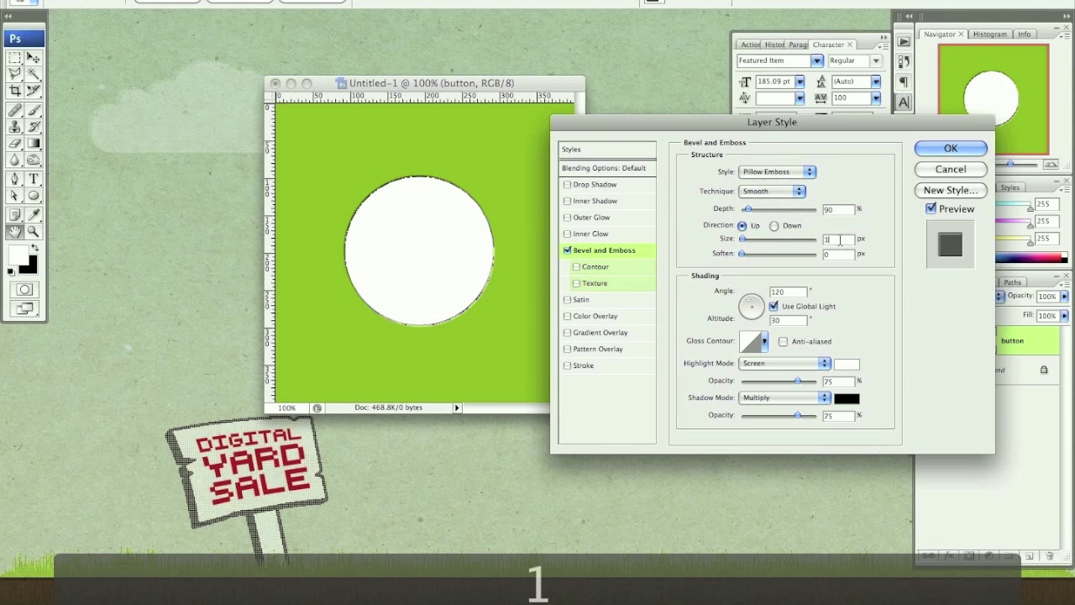
Set the highlight mode to Color Dodge and the Multiply shadow to 20% opacity.
{"action": "left_click", "coordinate": [788, 362]}
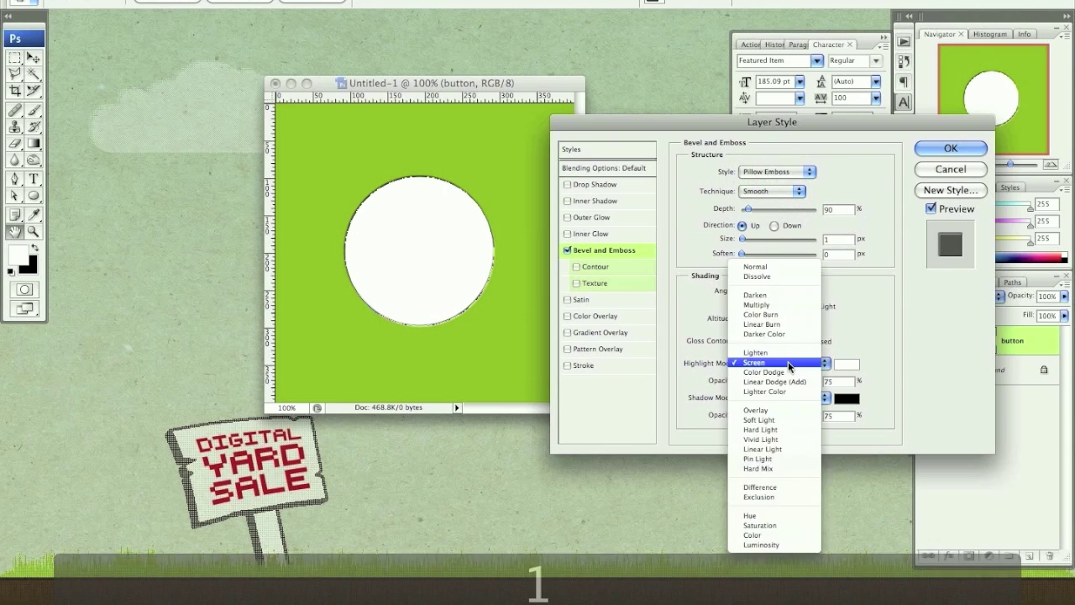
{"action": "left_click", "coordinate": [781, 374]}
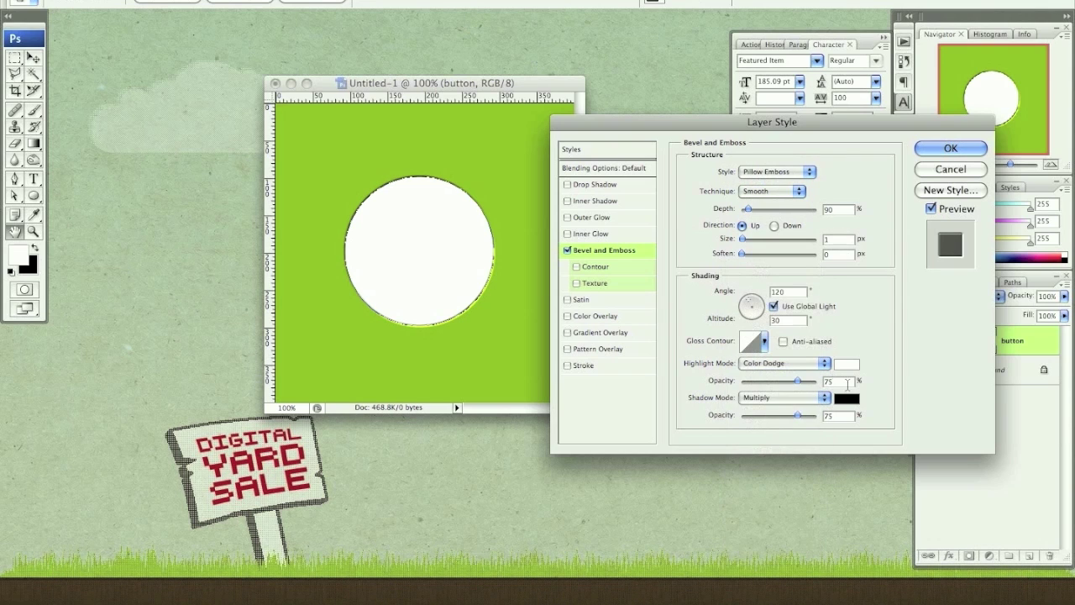
{"action": "type", "text": "40"}
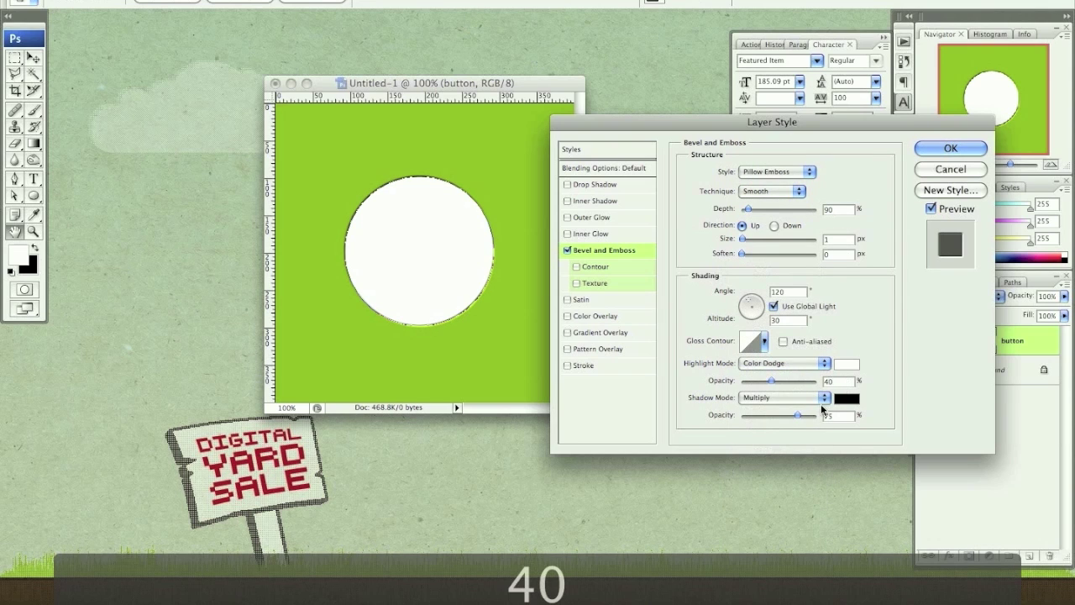
{"action": "left_click", "coordinate": [801, 398]}
{"action": "left_click", "coordinate": [793, 398]}
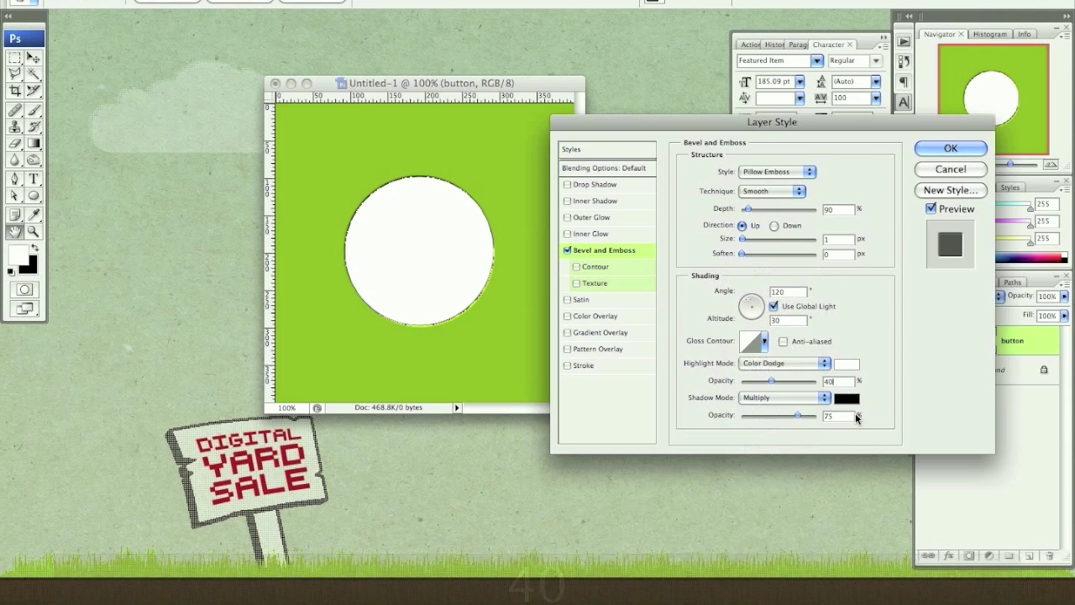
{"action": "double_click", "coordinate": [851, 416]}
{"action": "type", "text": "20"}
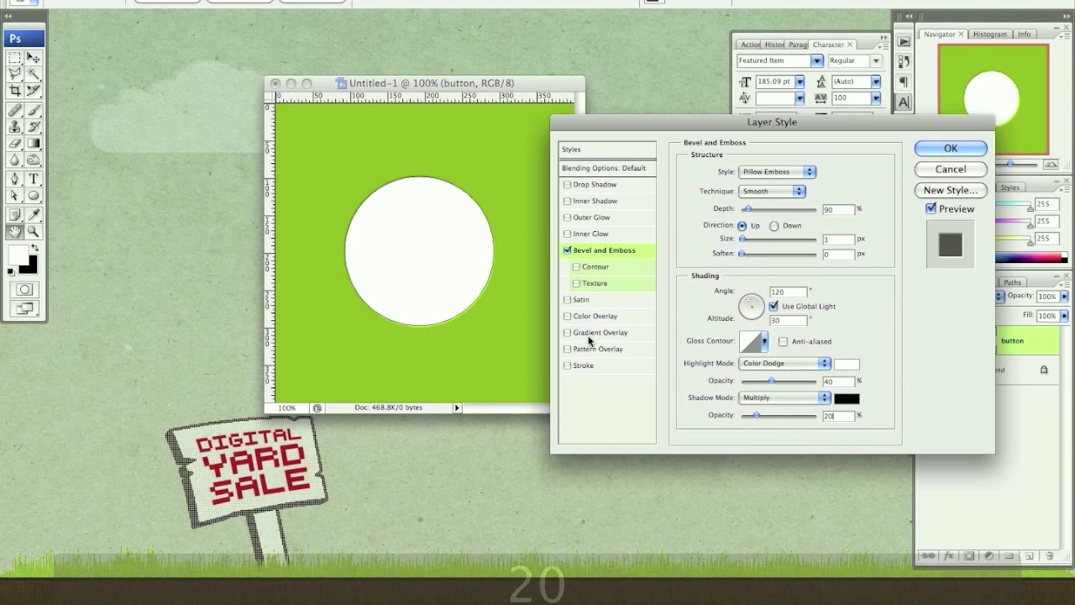
{"action": "left_click", "coordinate": [590, 334]}
Give the gradient overlay the Black, White preset, reversed, in Reflected style.
{"action": "left_click", "coordinate": [761, 207]}
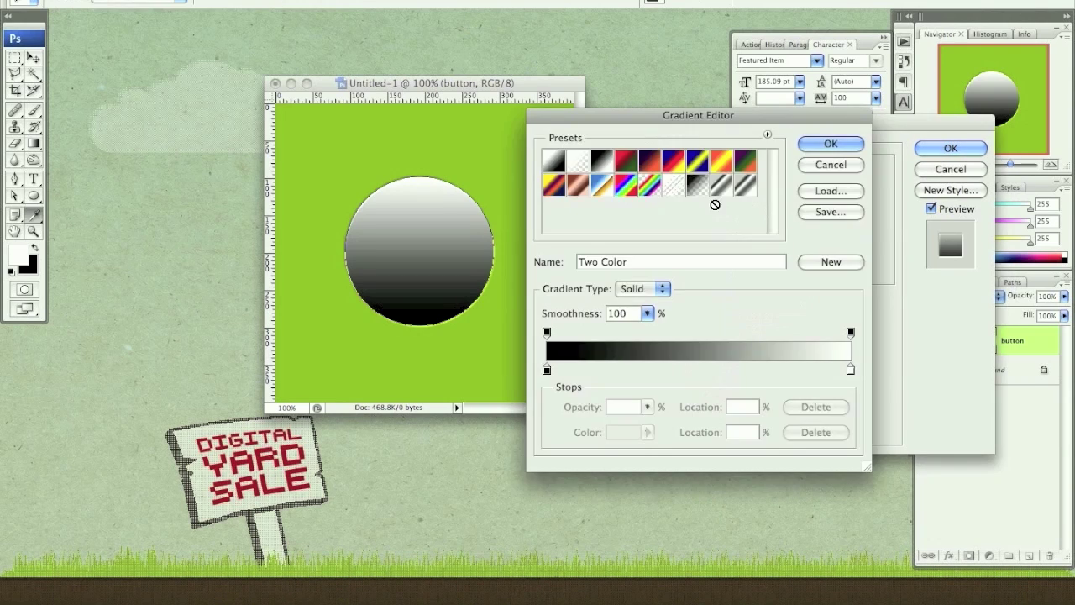
{"action": "left_click", "coordinate": [602, 165]}
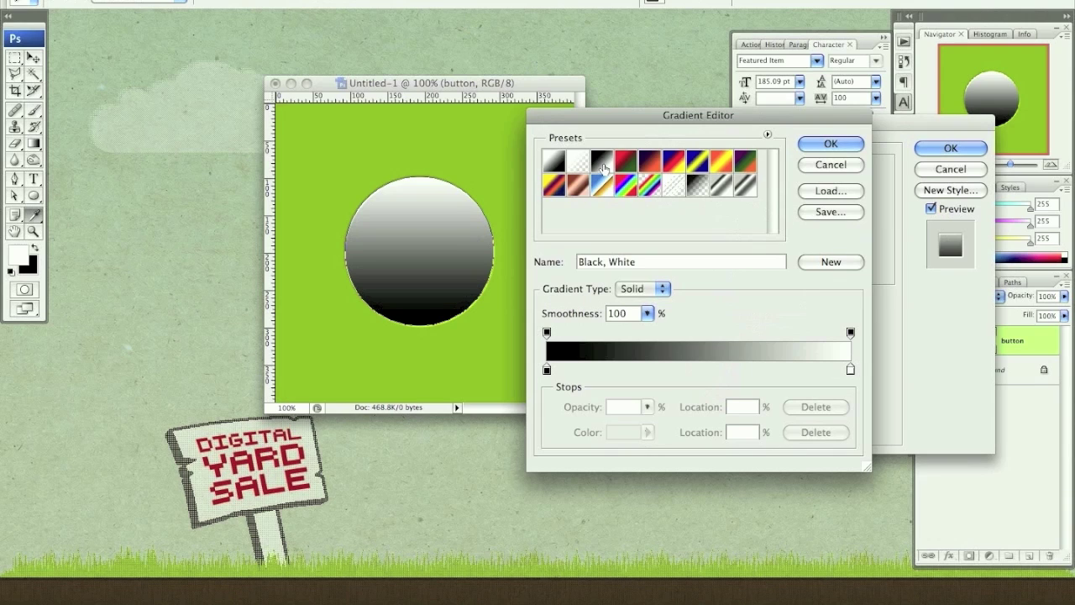
{"action": "left_click", "coordinate": [836, 145]}
{"action": "left_click", "coordinate": [829, 206]}
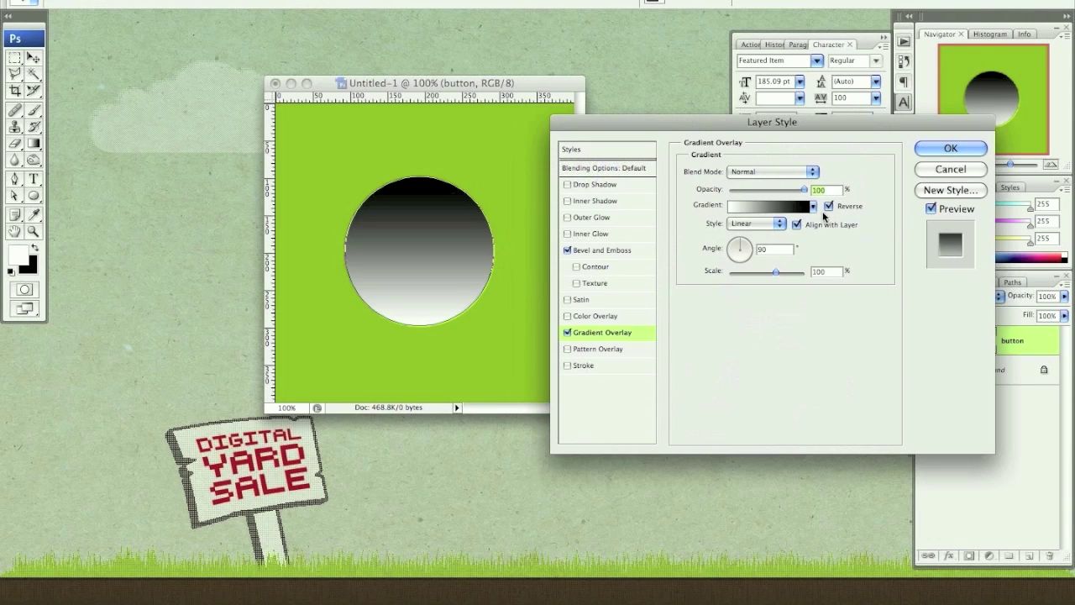
{"action": "left_click", "coordinate": [776, 225]}
{"action": "left_click", "coordinate": [760, 253]}
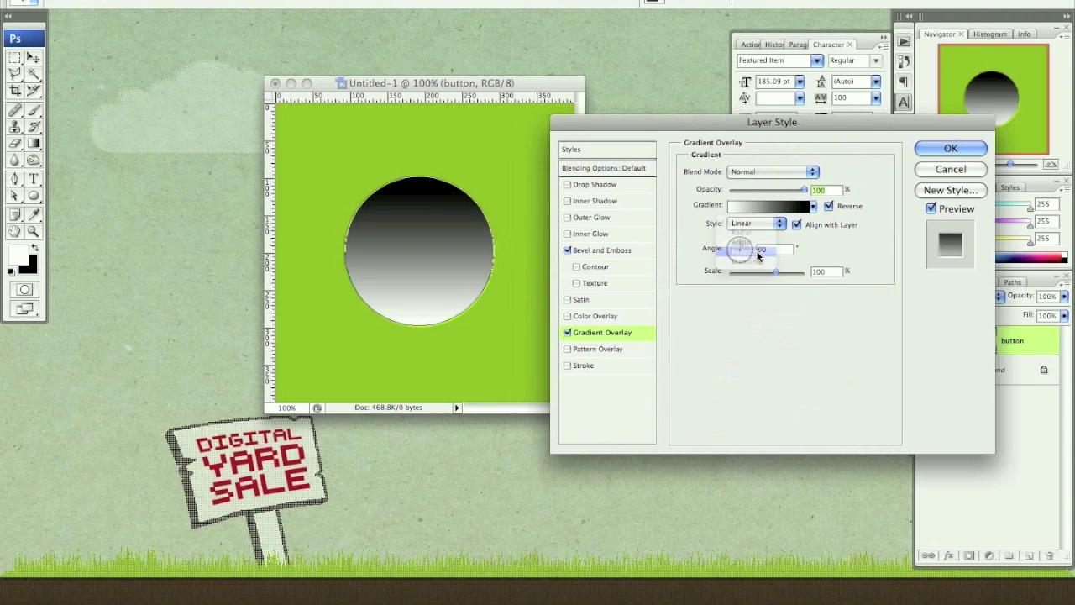
Set the gradient angle to 55° and scale to 150%, then apply the layer style.
{"action": "left_click", "coordinate": [777, 249]}
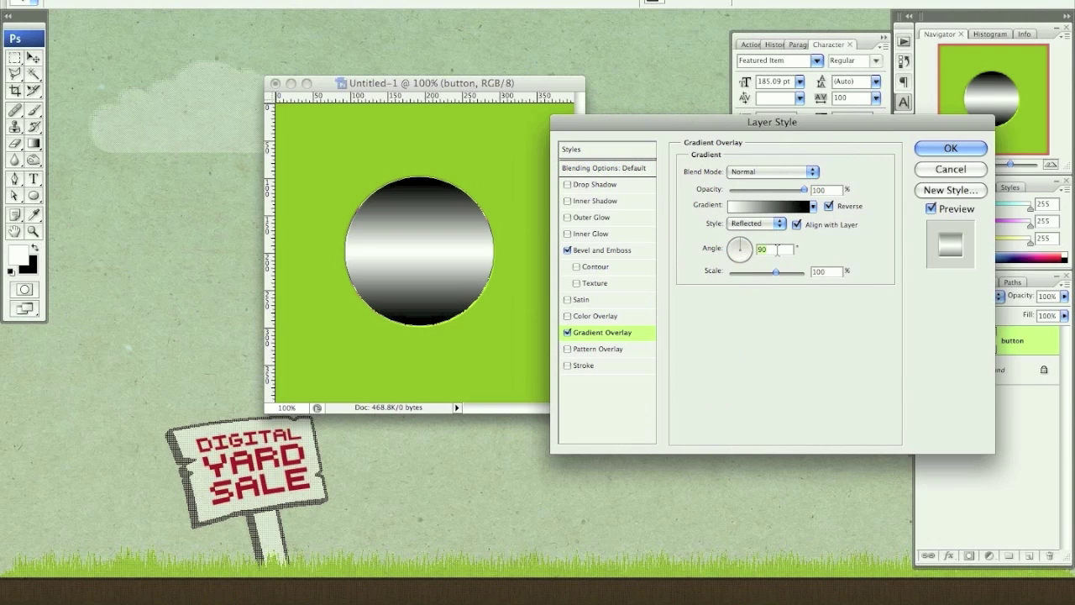
{"action": "type", "text": "55"}
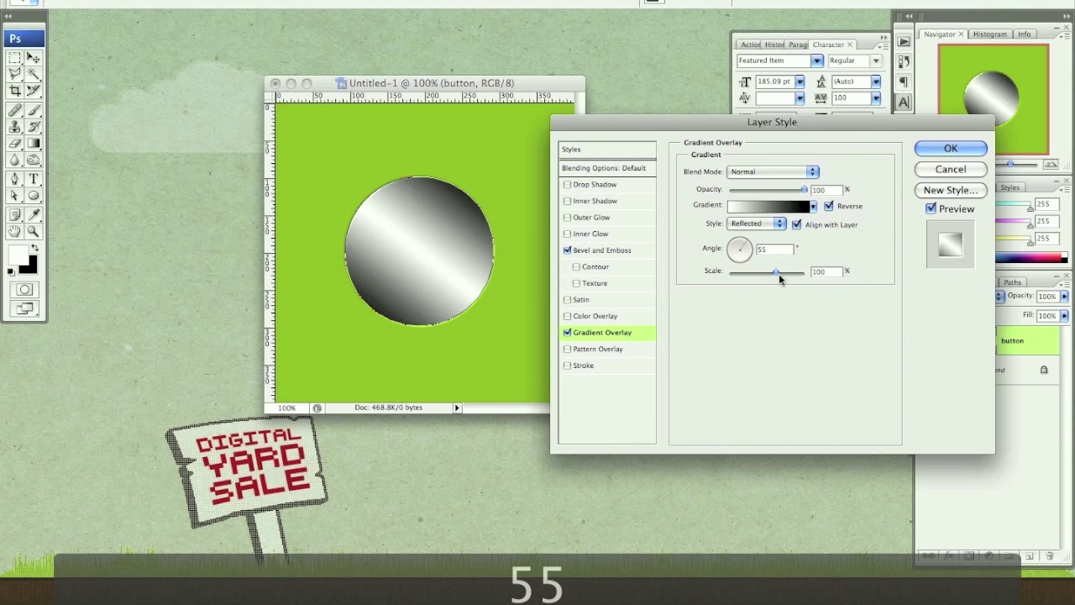
{"action": "left_click_drag", "start_coordinate": [777, 277], "coordinate": [846, 262]}
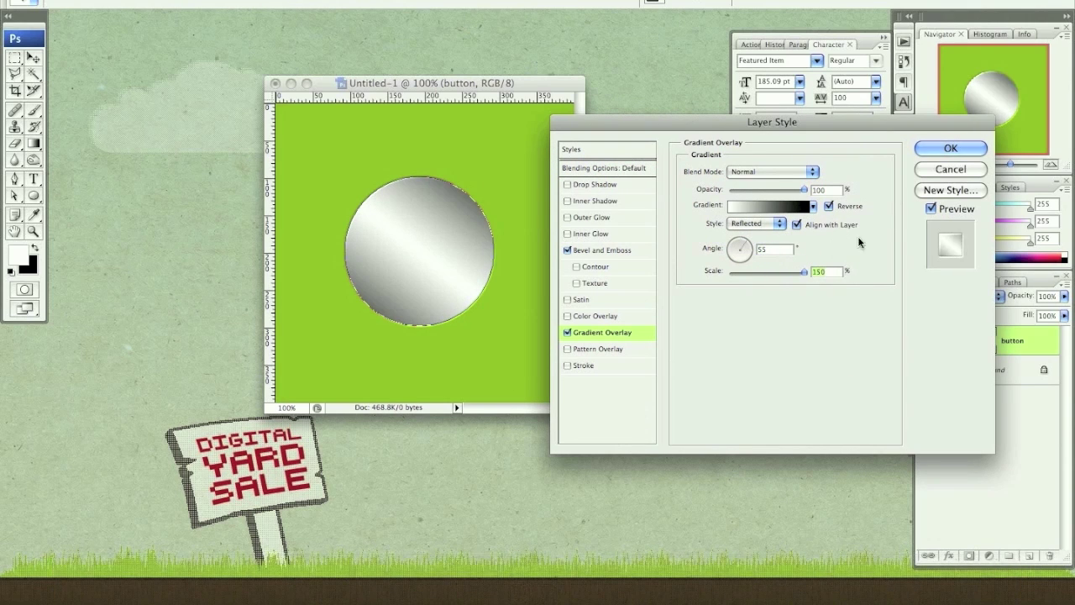
{"action": "left_click", "coordinate": [943, 149]}
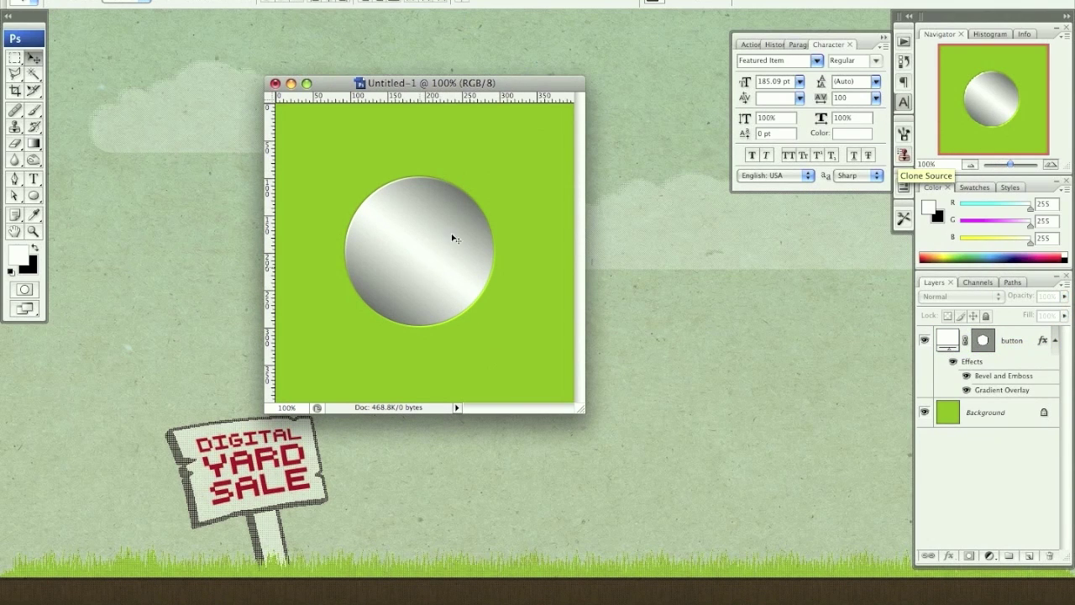
{"action": "left_click", "coordinate": [1020, 340]}
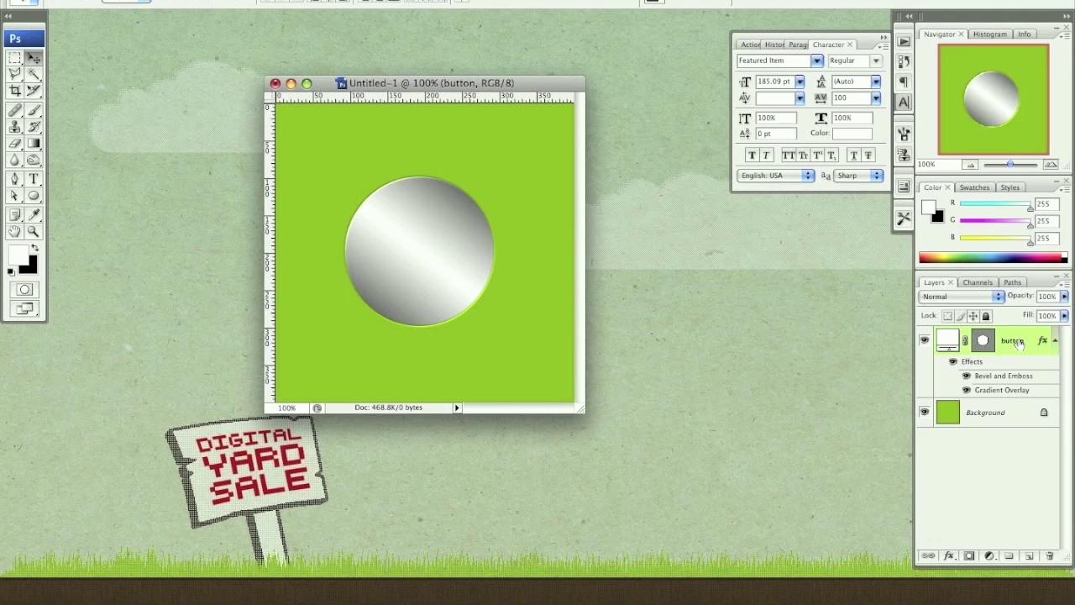
On a new layer, fill an enlarged copy of the circle selection with white.
{"action": "left_click", "coordinate": [1028, 557]}
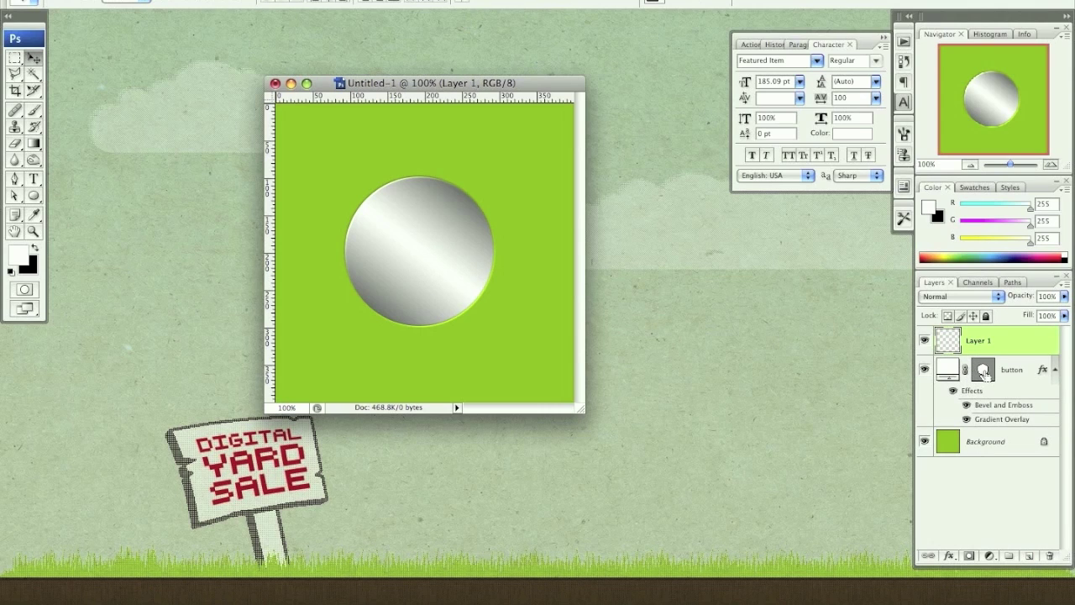
{"action": "left_click", "coordinate": [985, 374], "text": "super"}
{"action": "key", "text": "m"}
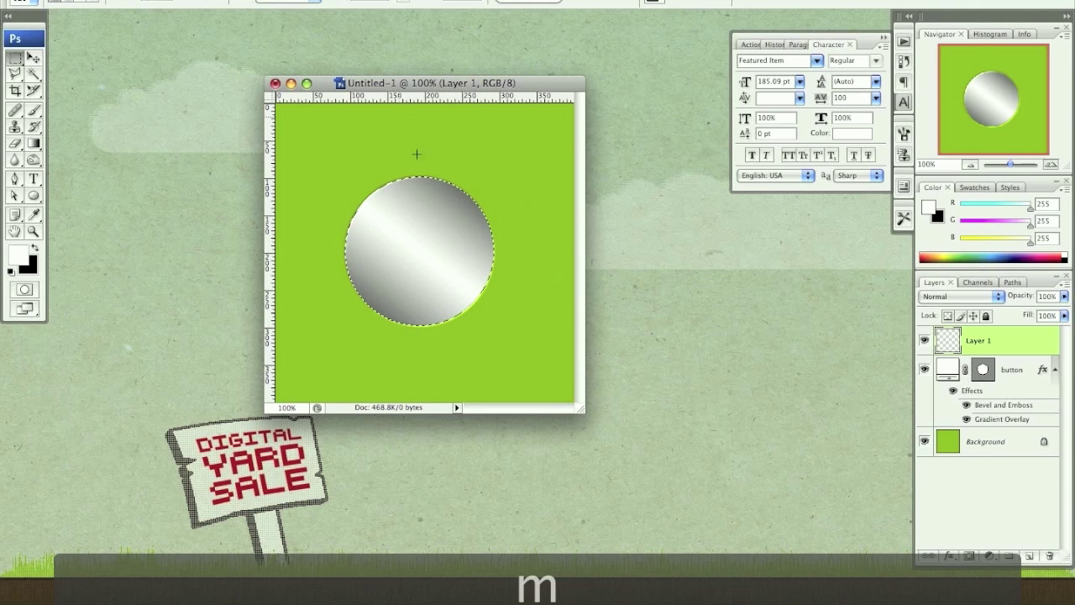
{"action": "right_click", "coordinate": [431, 238]}
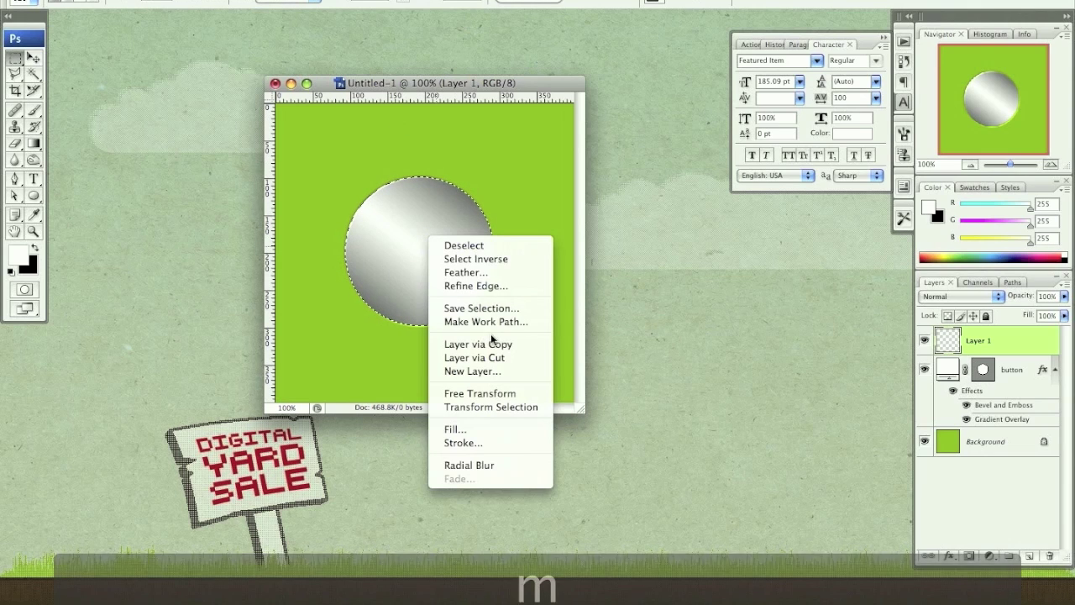
{"action": "left_click", "coordinate": [490, 407]}
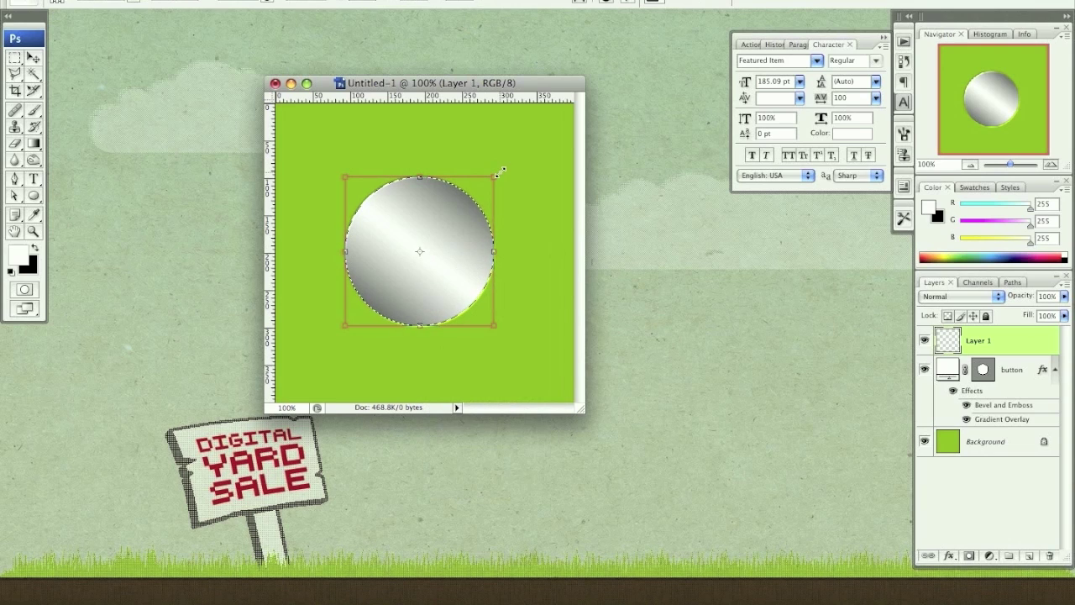
{"action": "left_click_drag", "start_coordinate": [496, 175], "coordinate": [529, 158]}
{"action": "key", "text": "Return"}
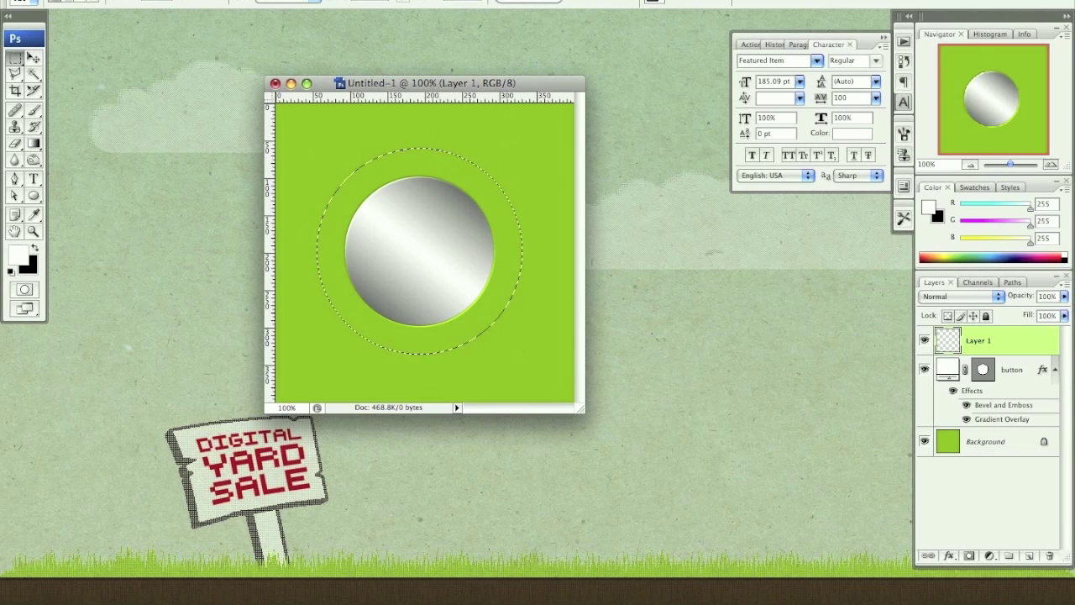
{"action": "key", "text": "shift+BackSpace"}
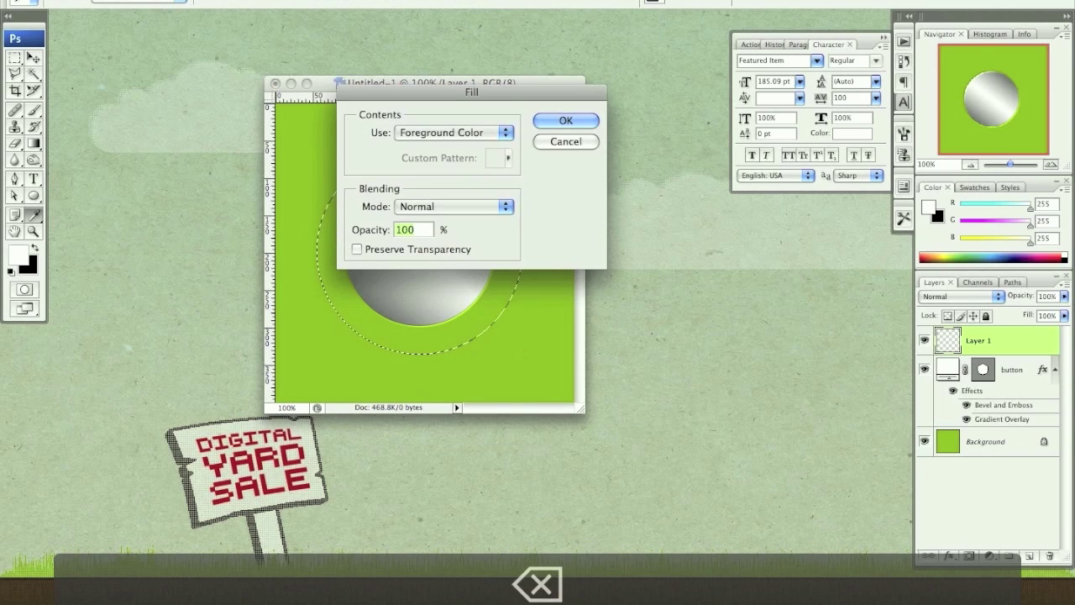
{"action": "key", "text": "Return"}
Apply 40% monochromatic Add Noise to the white disc.
{"action": "left_click", "coordinate": [320, 1]}
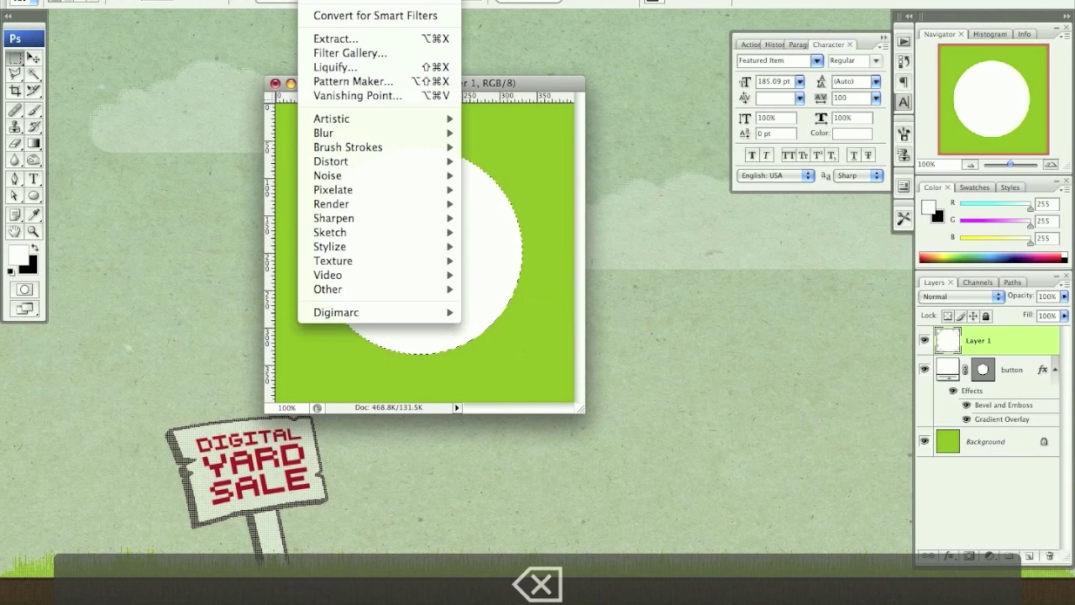
{"action": "mouse_move", "coordinate": [361, 175]}
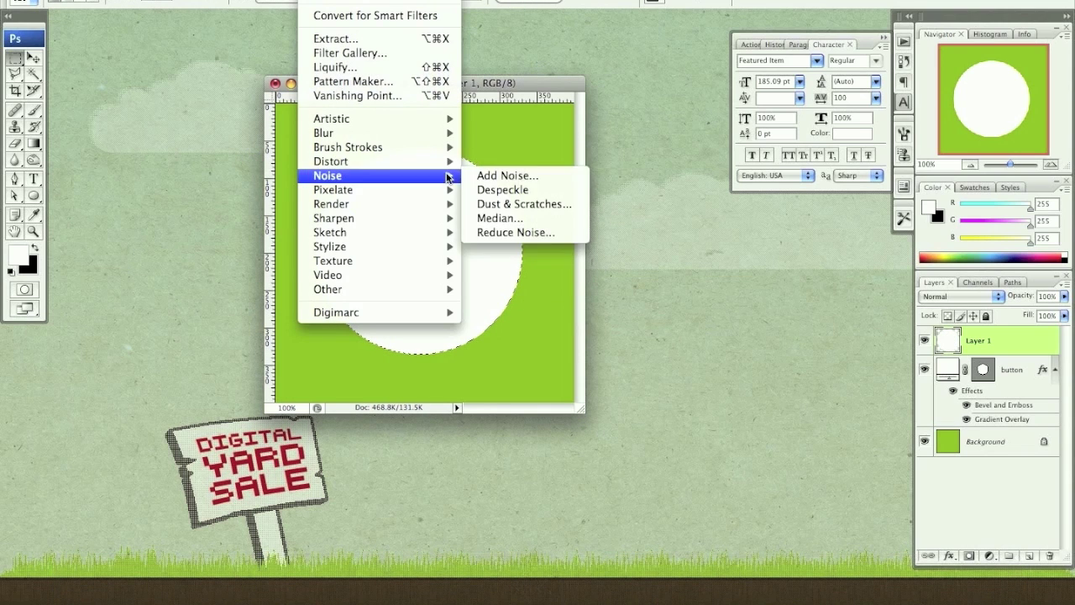
{"action": "left_click", "coordinate": [504, 176]}
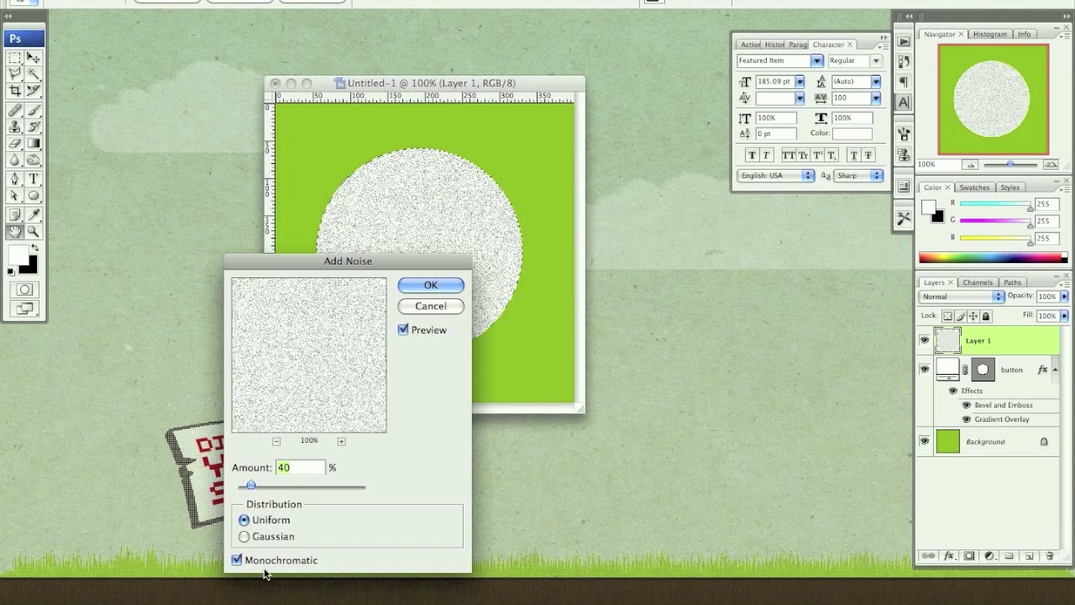
{"action": "left_click", "coordinate": [432, 285]}
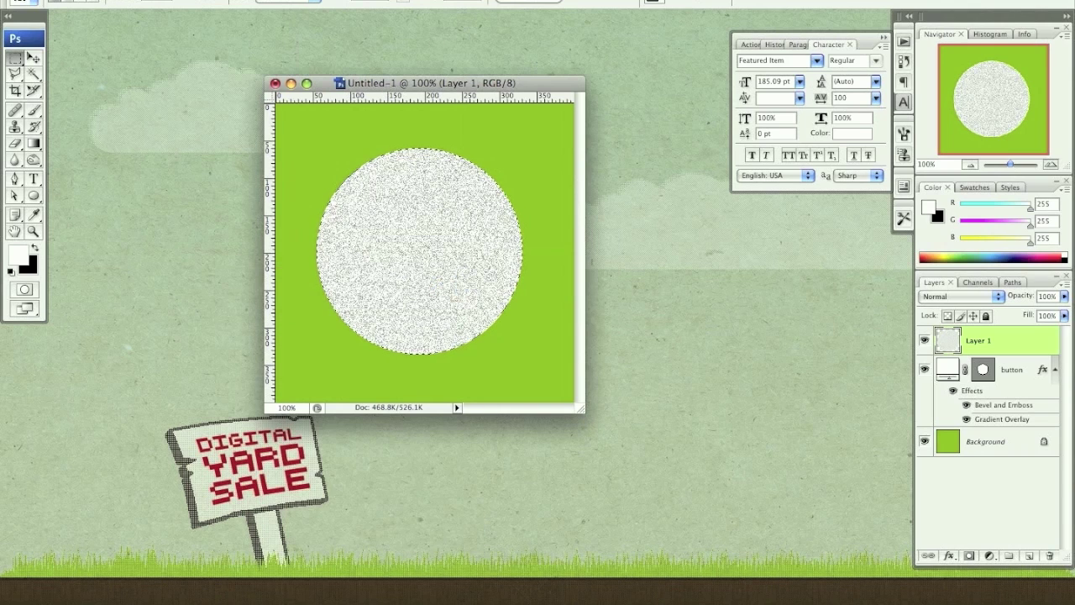
Apply a Spin Radial Blur at amount 100 to the disc and deselect.
{"action": "left_click", "coordinate": [312, 2]}
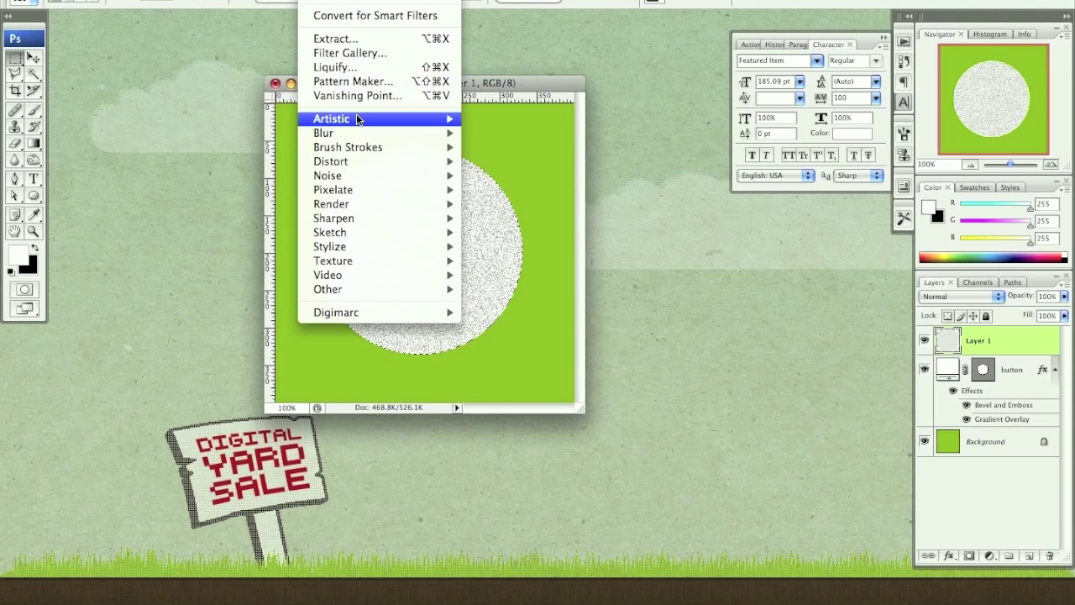
{"action": "mouse_move", "coordinate": [361, 132]}
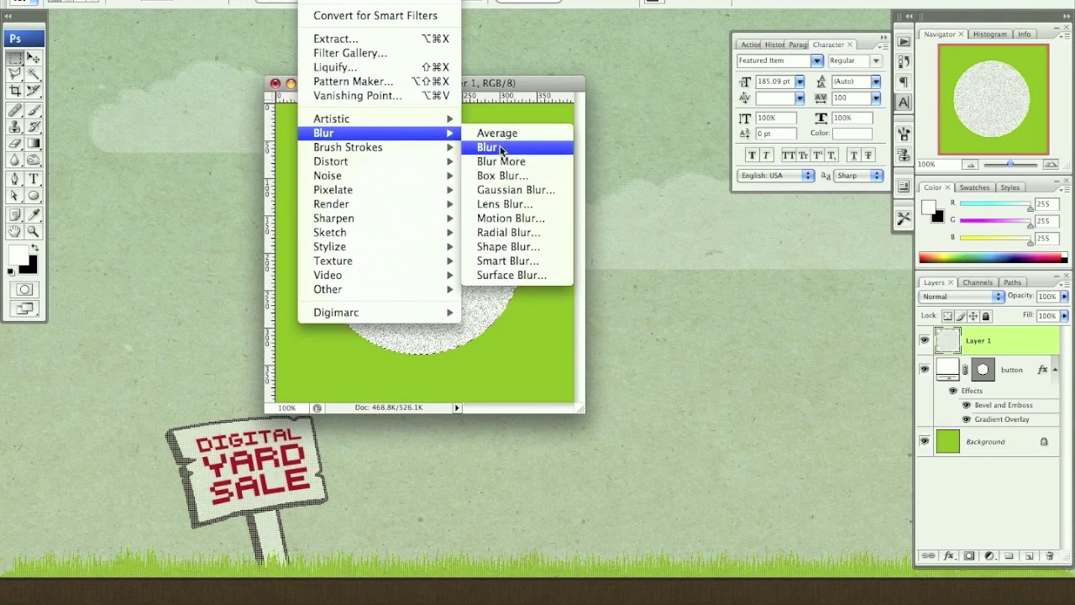
{"action": "left_click", "coordinate": [509, 232]}
{"action": "left_click_drag", "start_coordinate": [452, 171], "coordinate": [554, 173]}
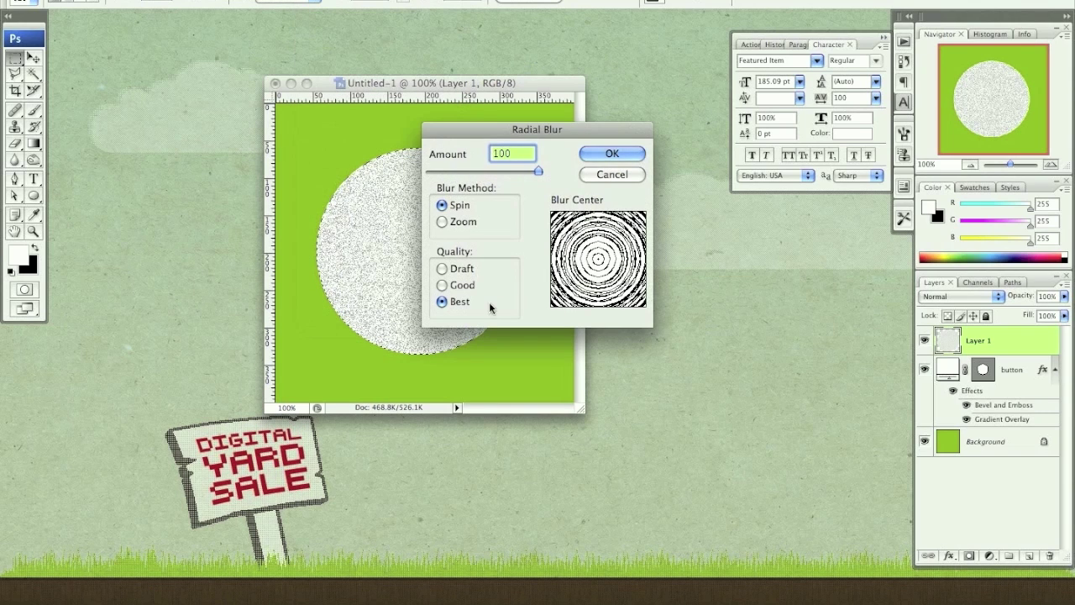
{"action": "left_click", "coordinate": [613, 152]}
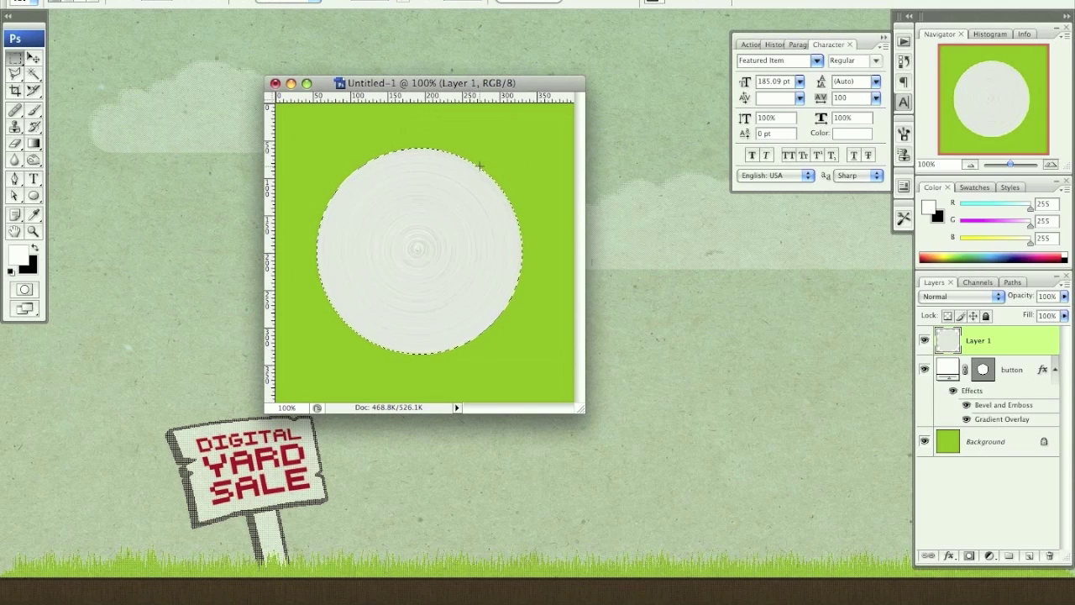
{"action": "key", "text": "super+d"}
Duplicate Layer 1, set the copy to Multiply at 40% opacity, and merge it down.
{"action": "key", "text": "v"}
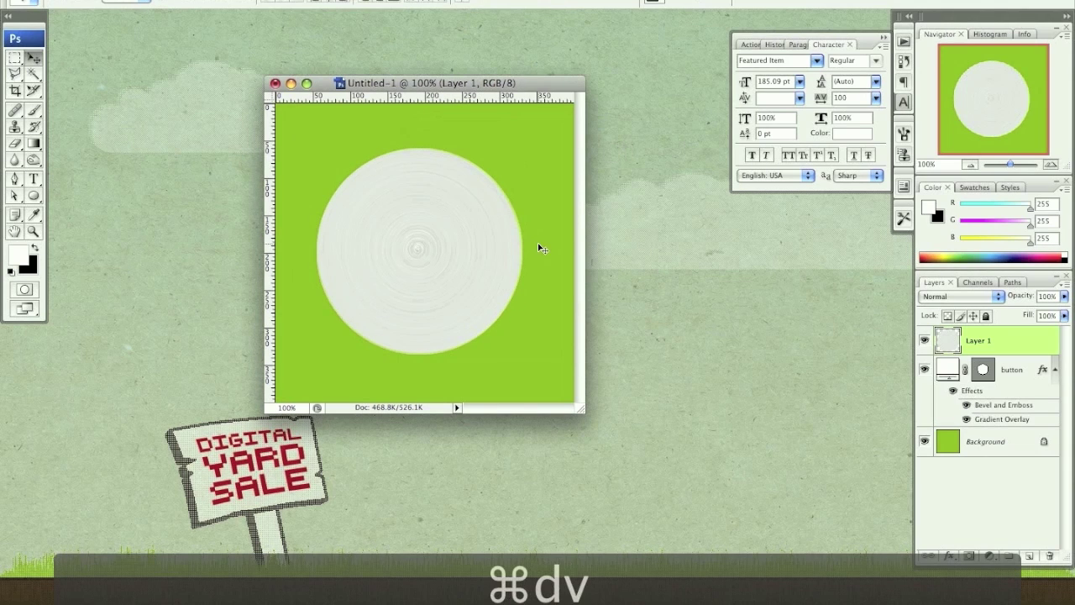
{"action": "key", "text": "super+j"}
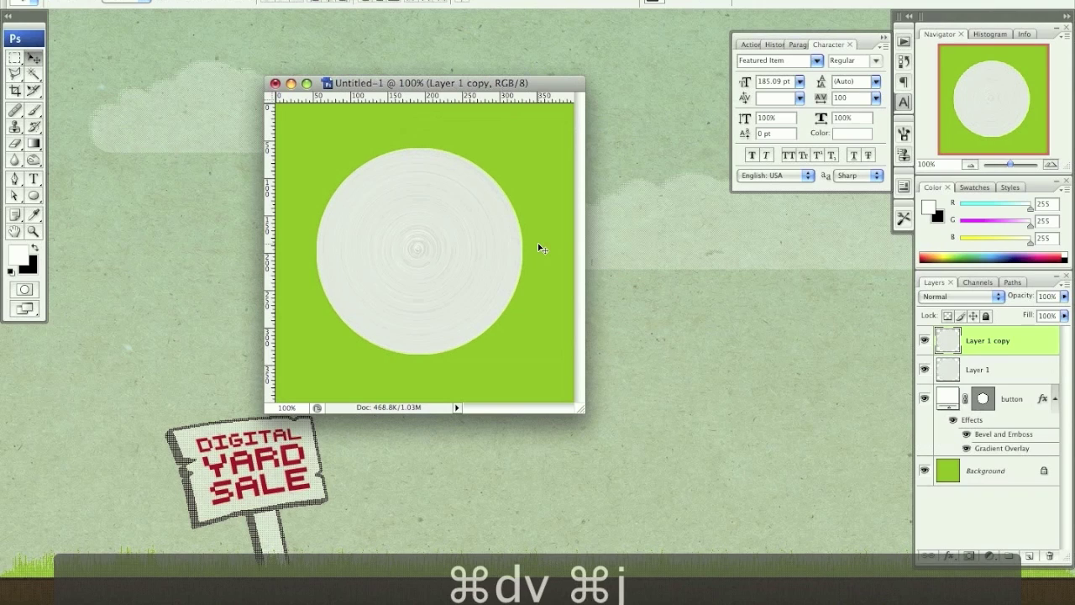
{"action": "key", "text": "alt+shift+m"}
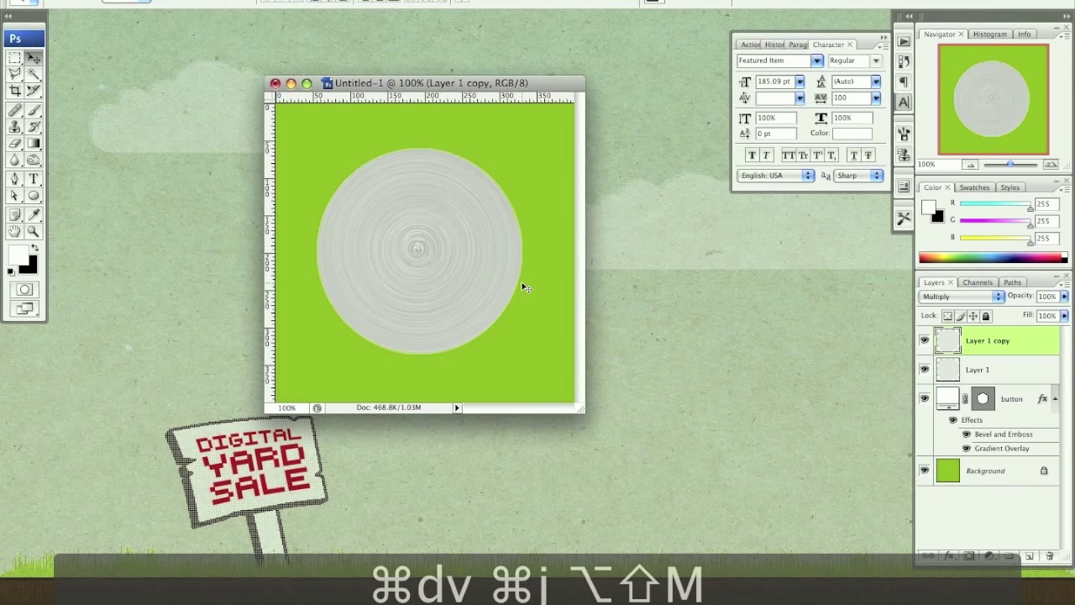
{"action": "key", "text": "4"}
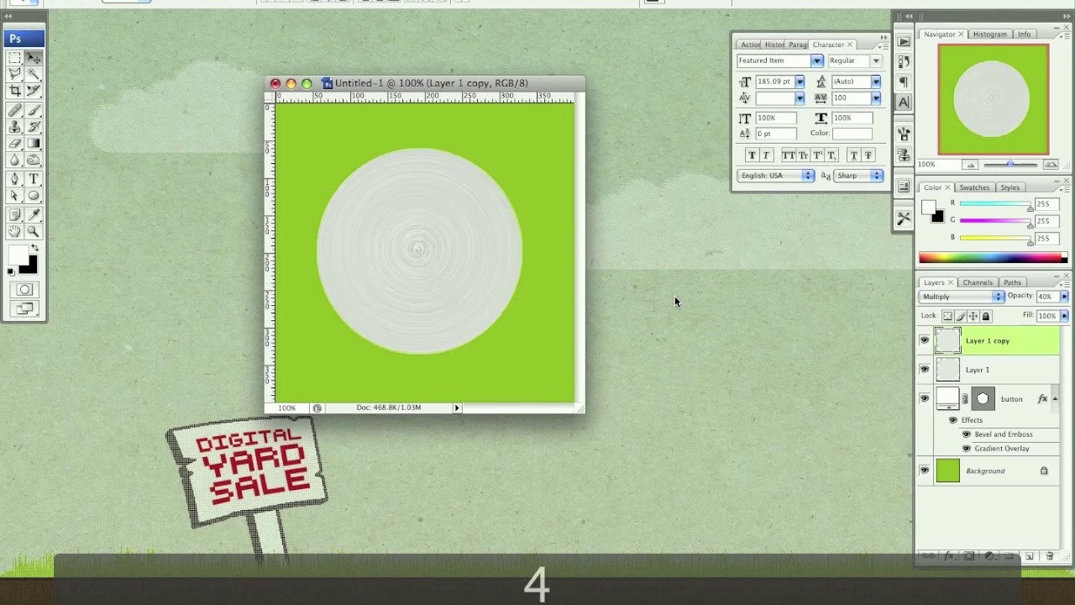
{"action": "key", "text": "super+e"}
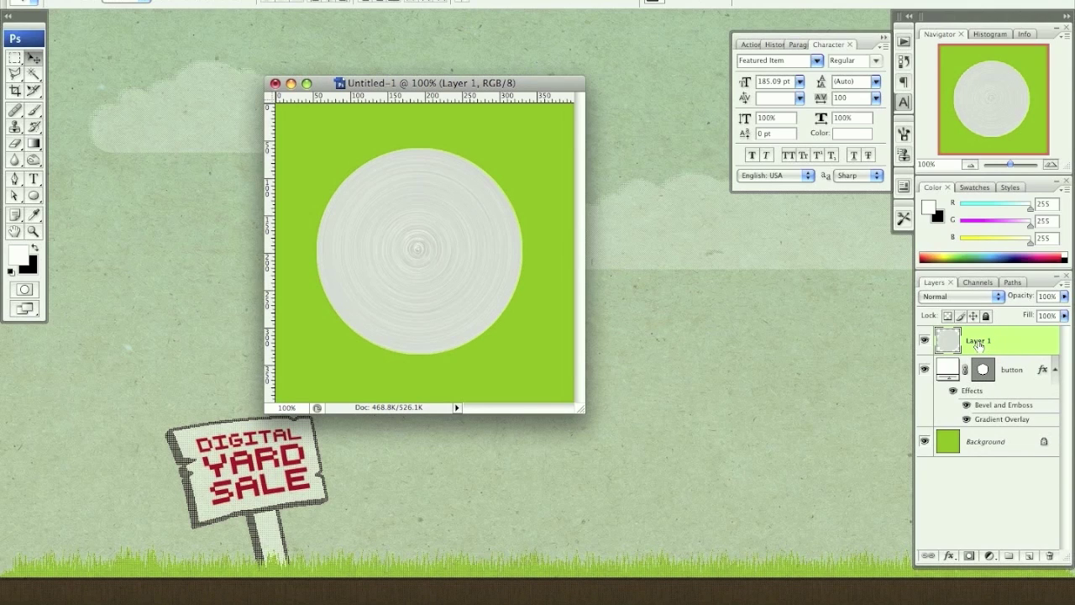
Rename the layer 'brushing', set it to Multiply, mask it to the button circle, and add a new layer.
{"action": "double_click", "coordinate": [979, 340]}
{"action": "type", "text": "brushing"}
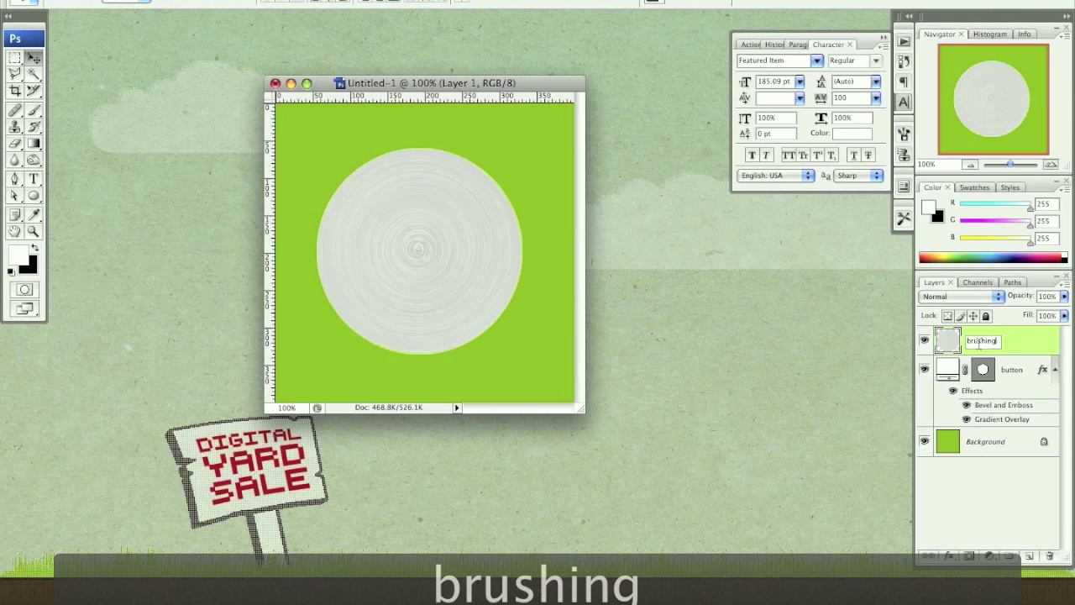
{"action": "key", "text": "Return"}
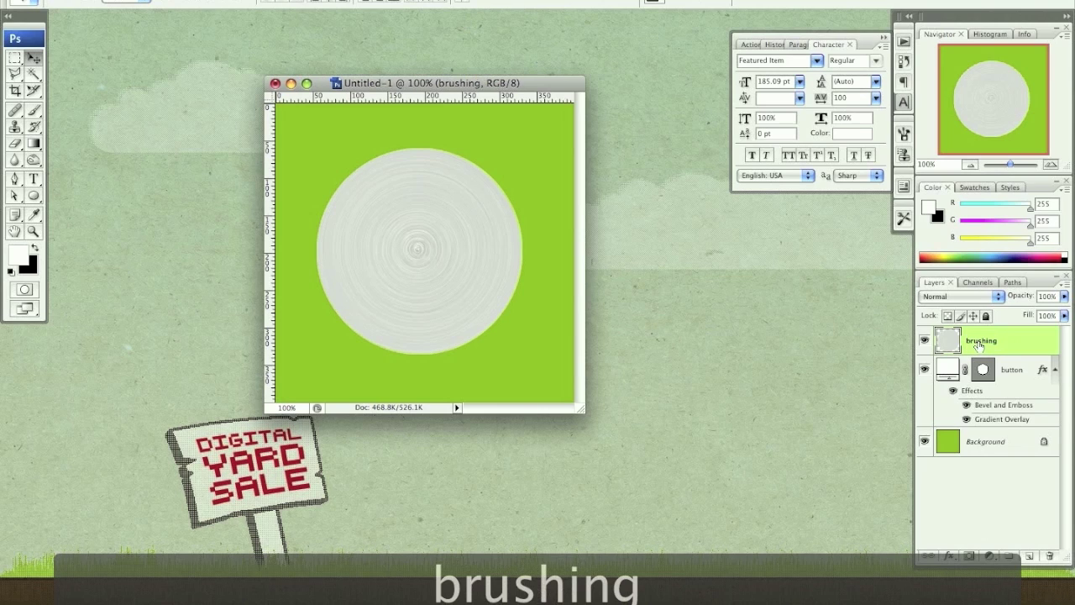
{"action": "key", "text": "shift+alt+m"}
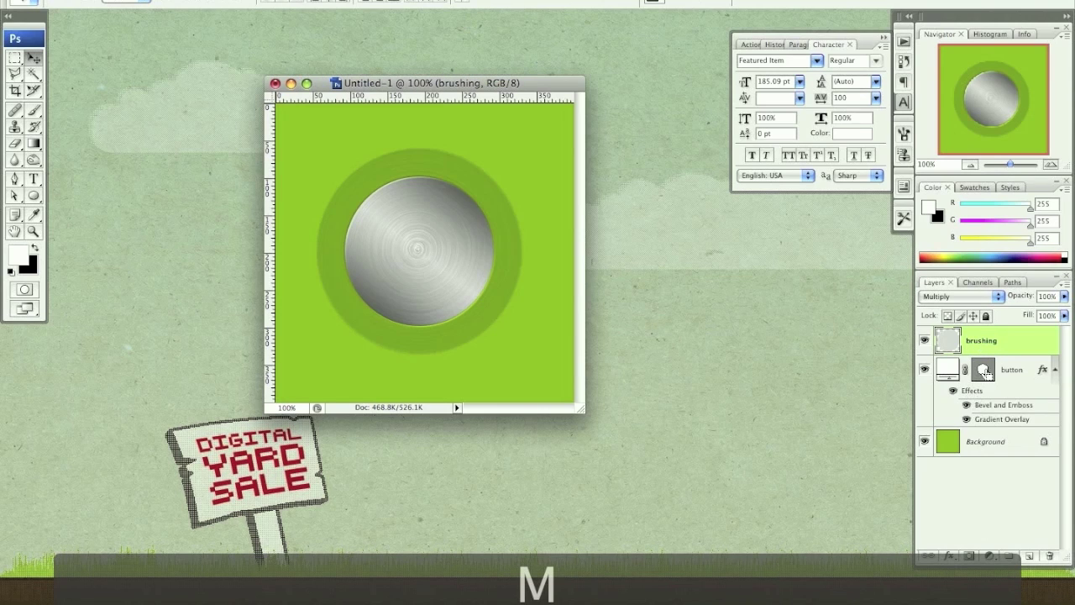
{"action": "left_click", "coordinate": [984, 371], "text": "ctrl"}
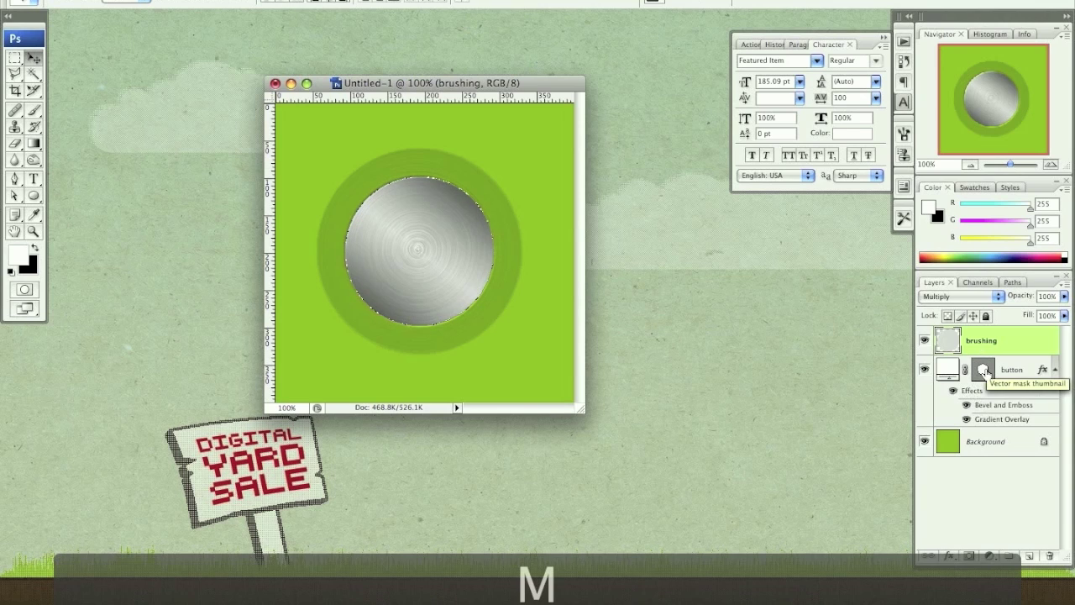
{"action": "left_click", "coordinate": [968, 556]}
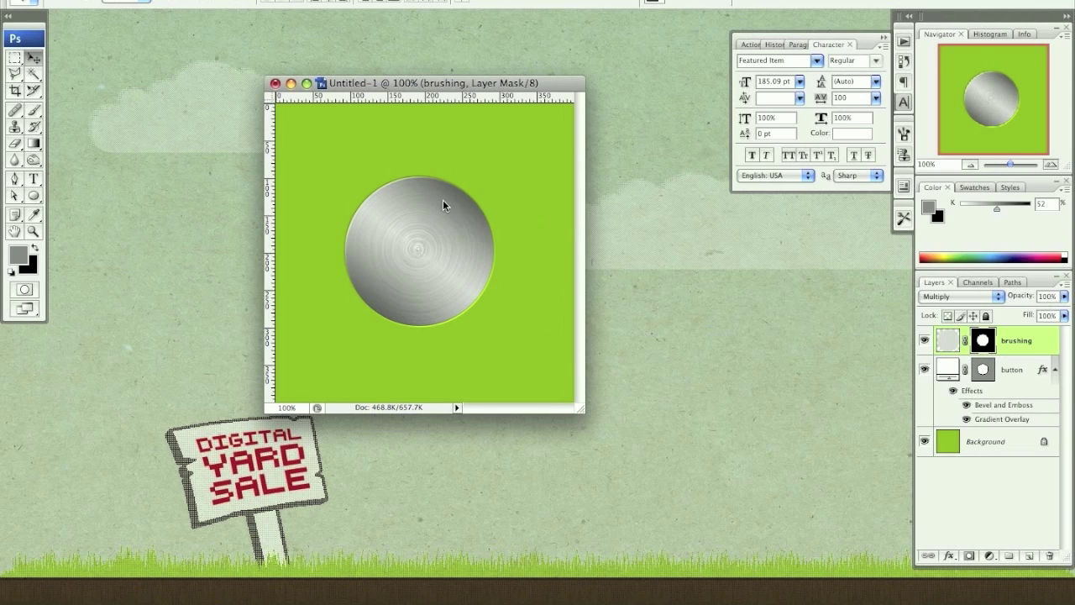
{"action": "left_click", "coordinate": [1030, 555]}
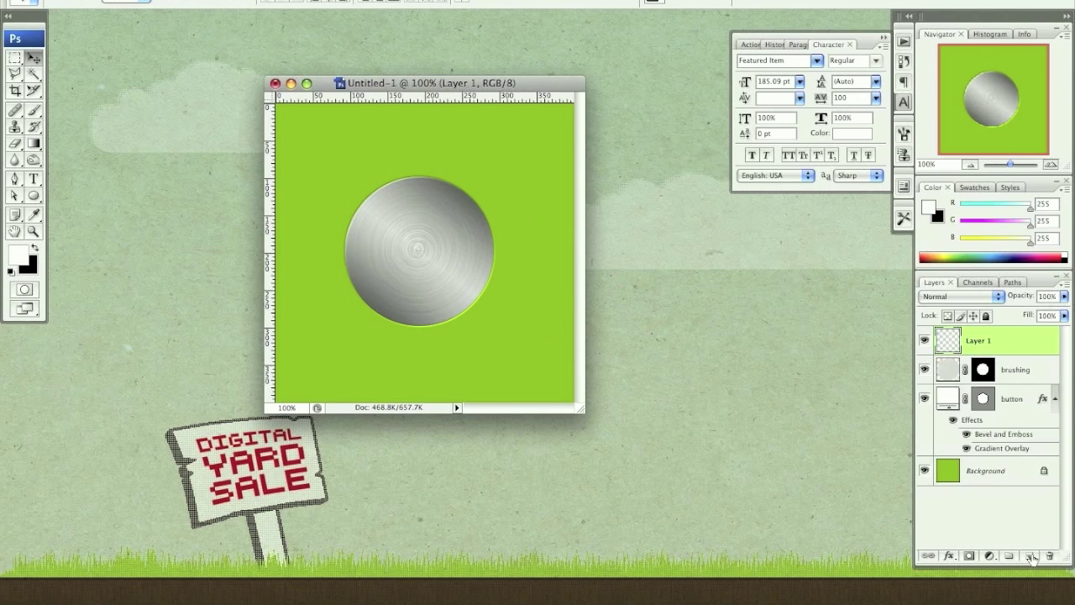
Select three thin wedges from the circle's centre to its lower-right, lower, and upper-right edges.
{"action": "left_click", "coordinate": [14, 74]}
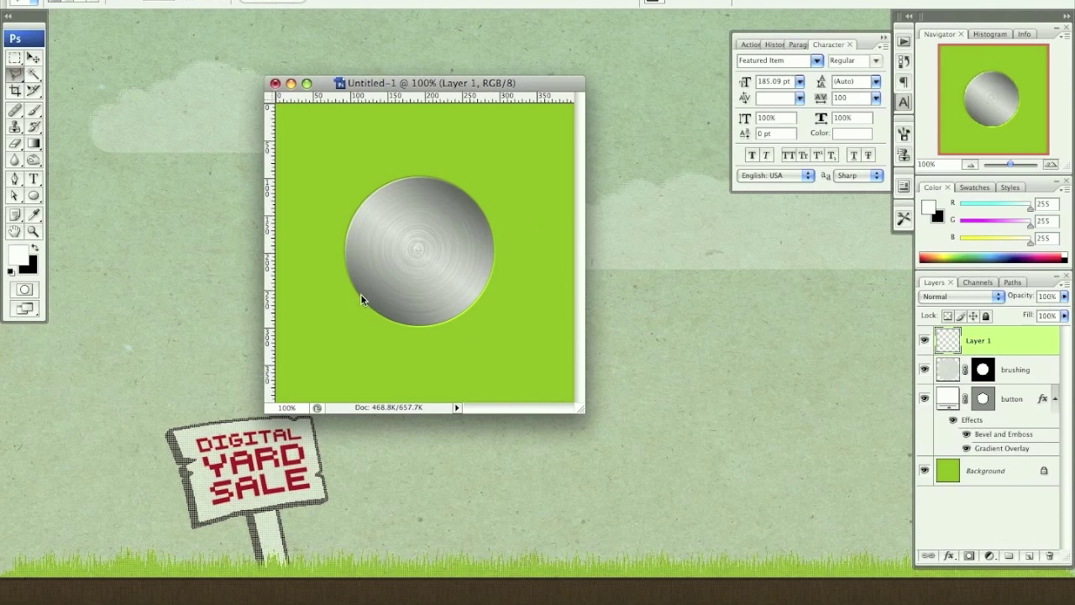
{"action": "left_click", "coordinate": [484, 307]}
{"action": "left_click", "coordinate": [420, 249]}
{"action": "left_click", "coordinate": [485, 306]}
{"action": "left_click", "coordinate": [438, 334]}
{"action": "left_click", "coordinate": [420, 248]}
{"action": "left_click", "coordinate": [425, 334]}
{"action": "left_click", "coordinate": [476, 178]}
{"action": "left_click", "coordinate": [420, 247]}
{"action": "double_click", "coordinate": [491, 193]}
Add more thin wedges reaching the top, left, lower-left, and right edges.
{"action": "left_click", "coordinate": [407, 171]}
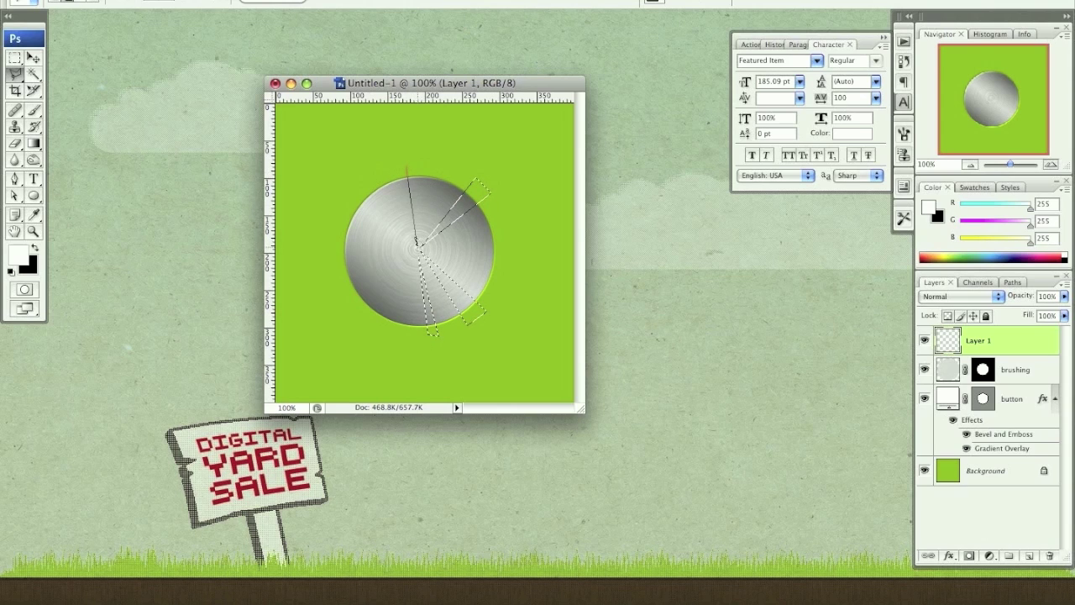
{"action": "left_click", "coordinate": [419, 246]}
{"action": "double_click", "coordinate": [391, 169]}
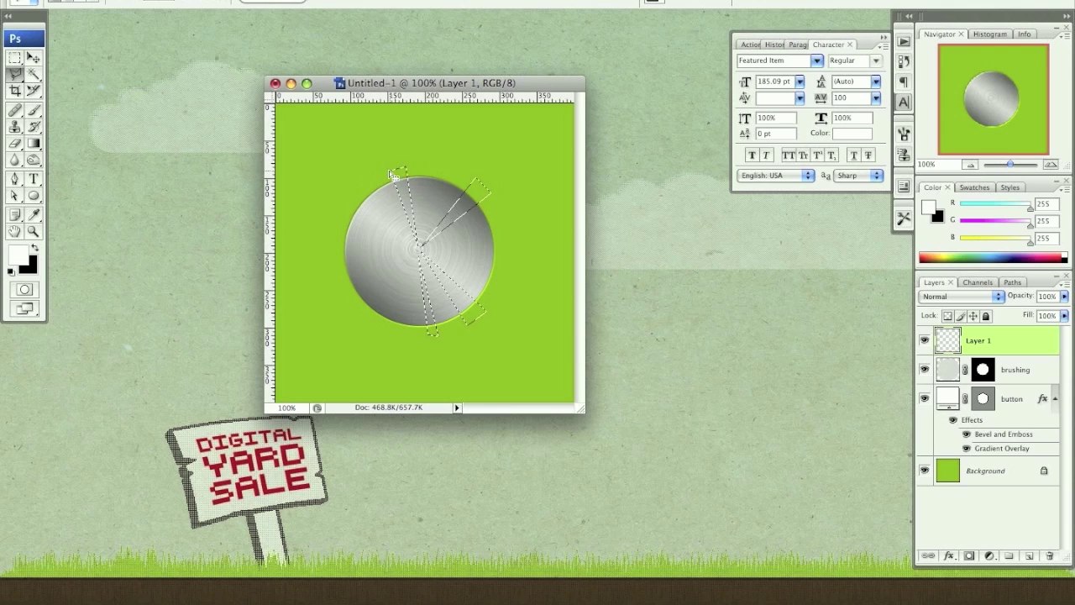
{"action": "left_click", "coordinate": [341, 233]}
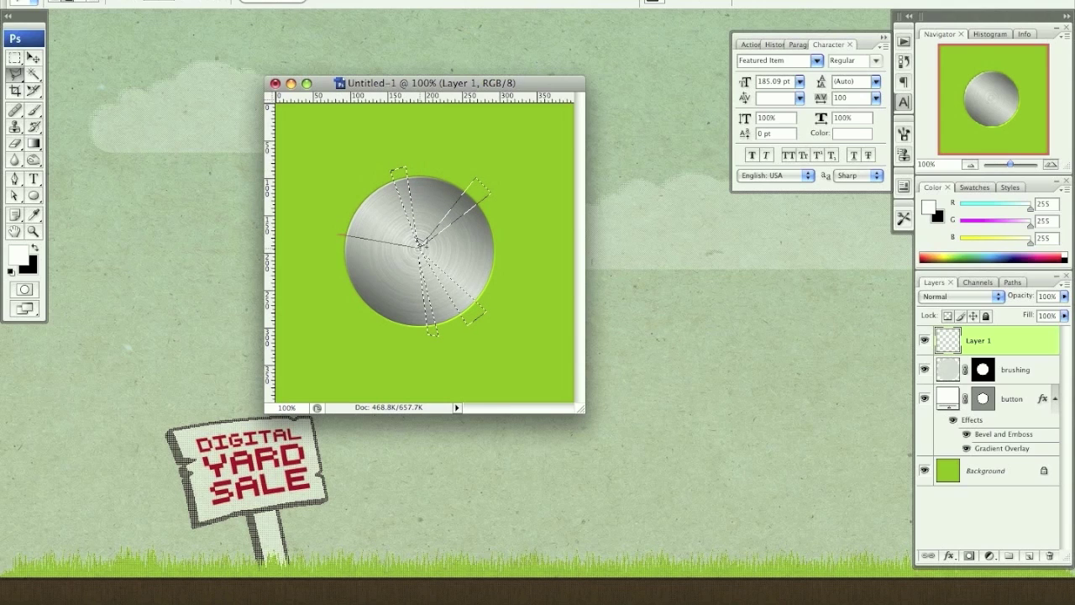
{"action": "left_click", "coordinate": [418, 244]}
{"action": "double_click", "coordinate": [337, 243]}
{"action": "left_click", "coordinate": [336, 243]}
{"action": "left_click", "coordinate": [418, 245]}
{"action": "double_click", "coordinate": [336, 277]}
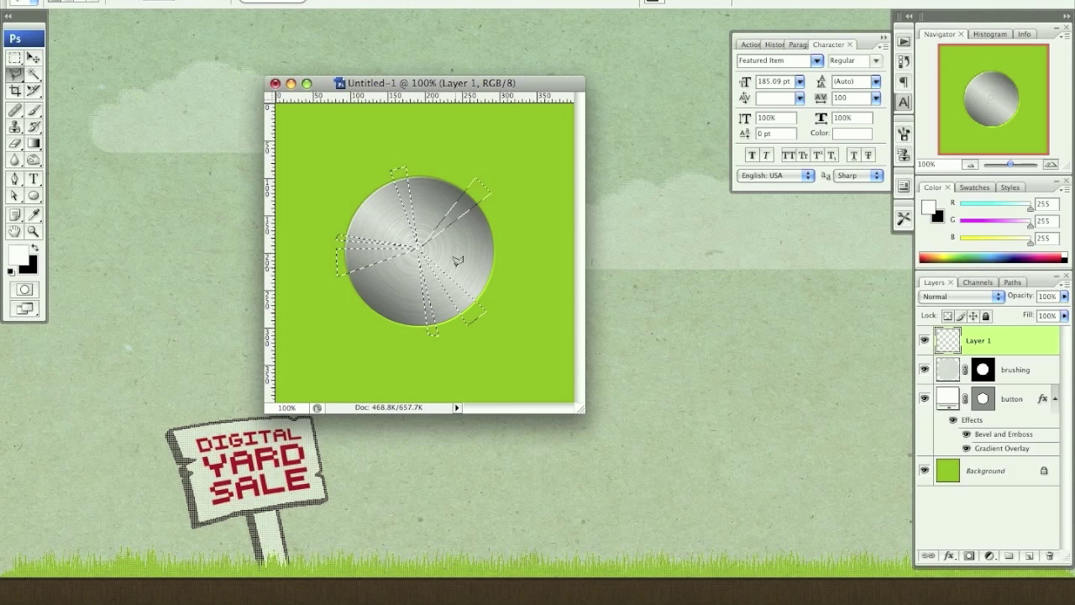
{"action": "left_click", "coordinate": [420, 246]}
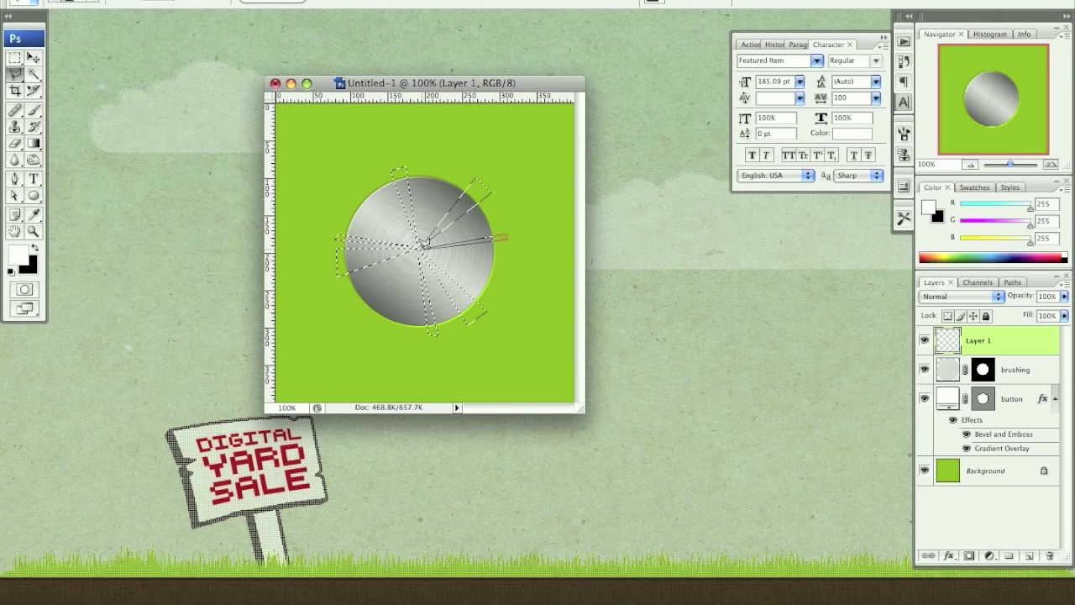
{"action": "left_click", "coordinate": [504, 234]}
{"action": "double_click", "coordinate": [507, 239]}
Set the foreground colour to dark grey 423f3f.
{"action": "key", "text": "v"}
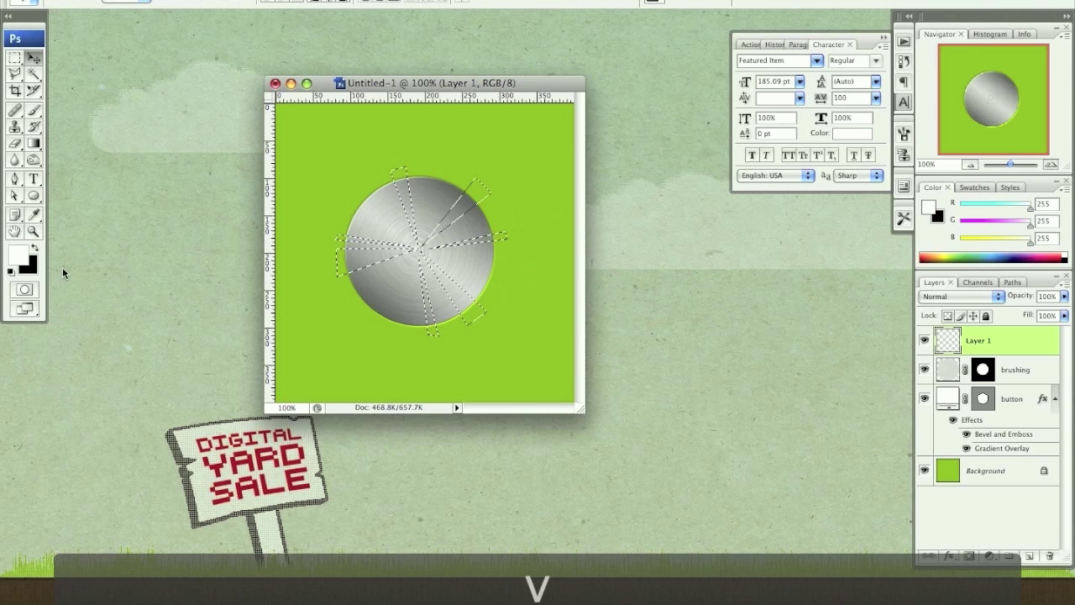
{"action": "key", "text": "x"}
{"action": "left_click", "coordinate": [25, 256]}
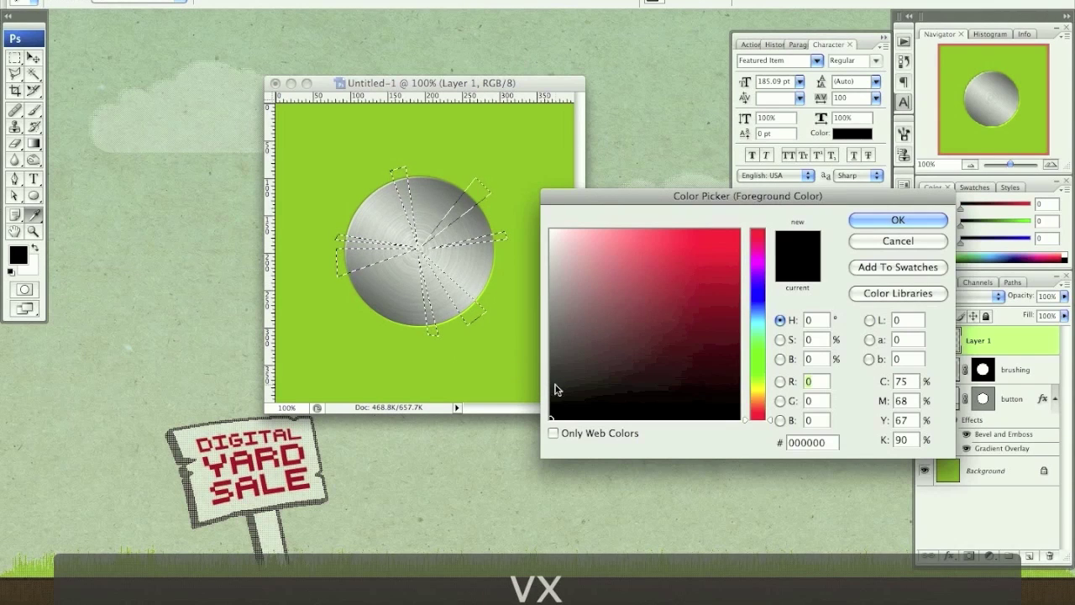
{"action": "left_click", "coordinate": [557, 378]}
{"action": "left_click_drag", "start_coordinate": [557, 377], "coordinate": [556, 371]}
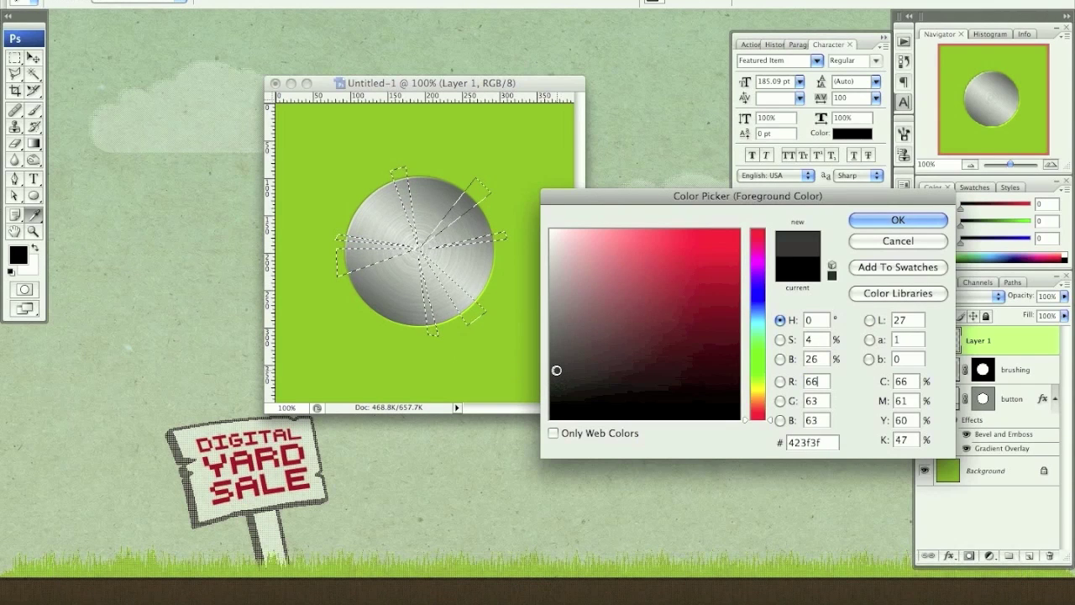
{"action": "key", "text": "Return"}
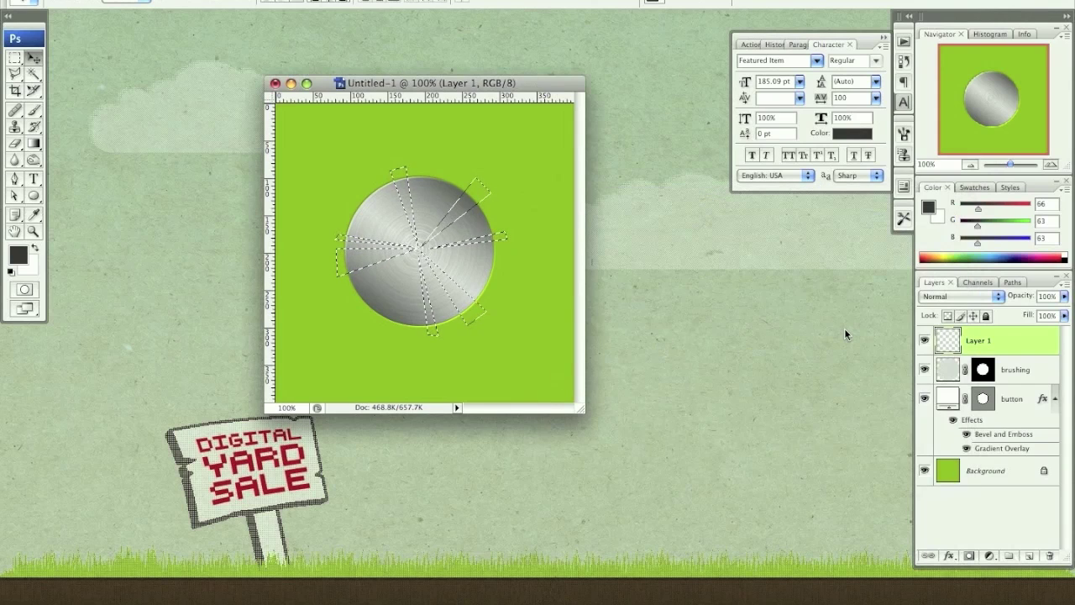
Fill the wedge selections with the dark grey and deselect them.
{"action": "key", "text": "shift+BackSpace"}
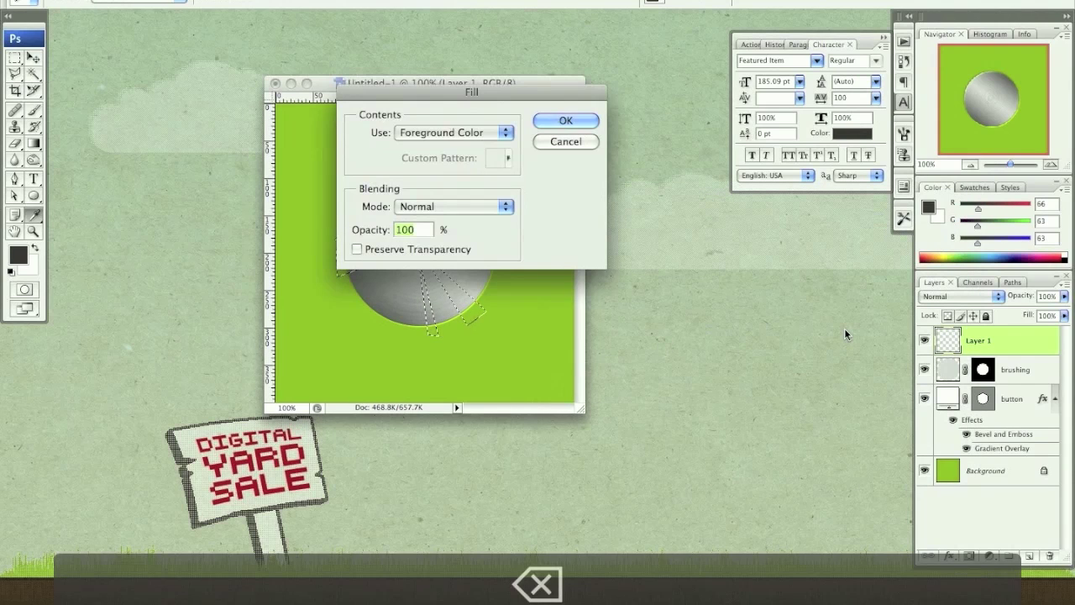
{"action": "key", "text": "Return"}
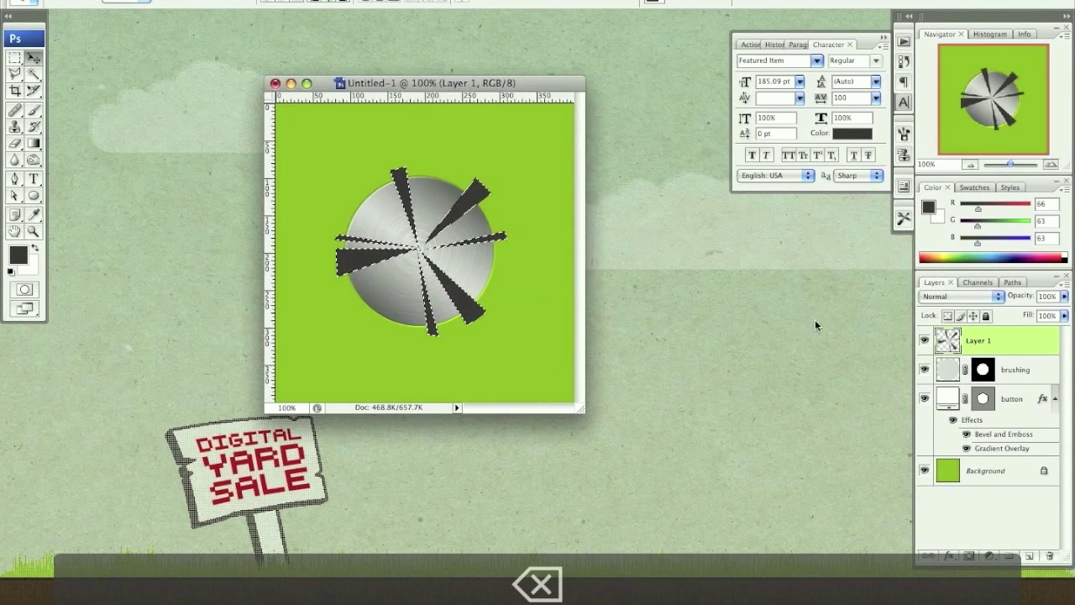
{"action": "key", "text": "ctrl+d"}
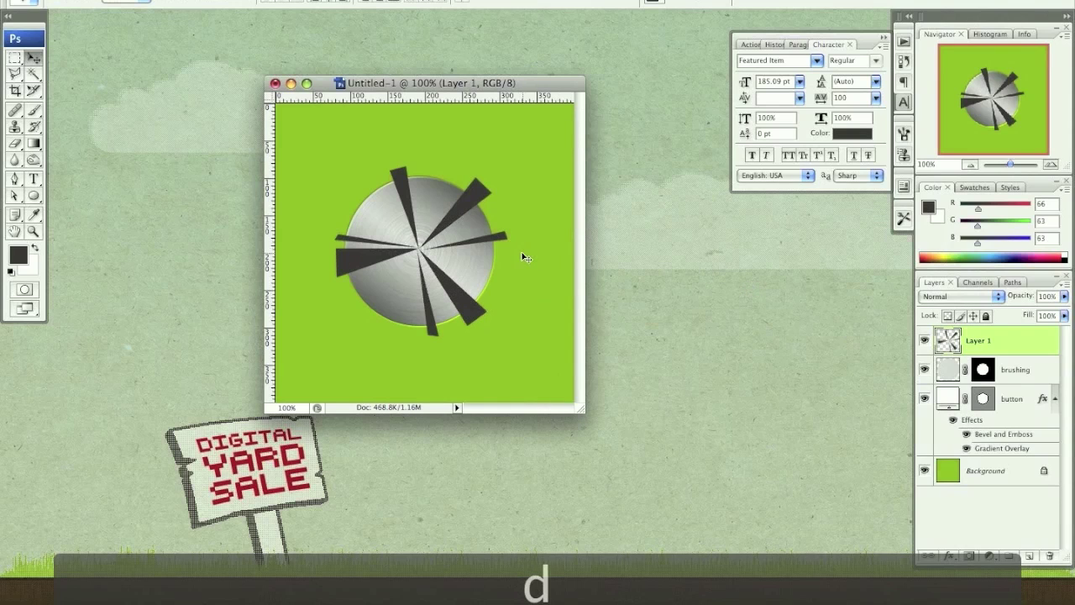
{"action": "key", "text": "m"}
{"action": "key", "text": "v"}
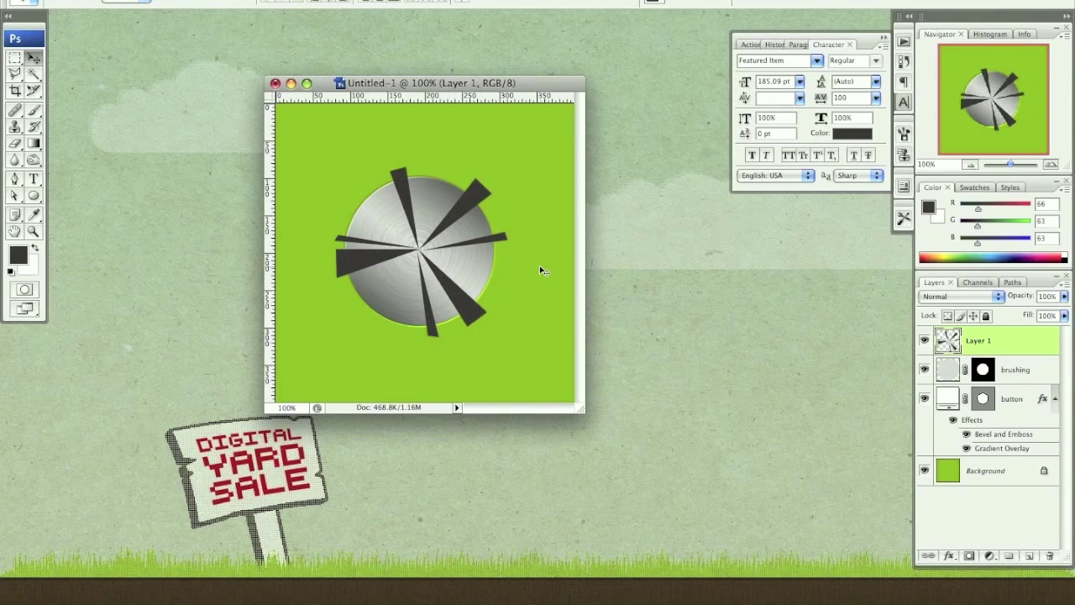
{"action": "key", "text": "m"}
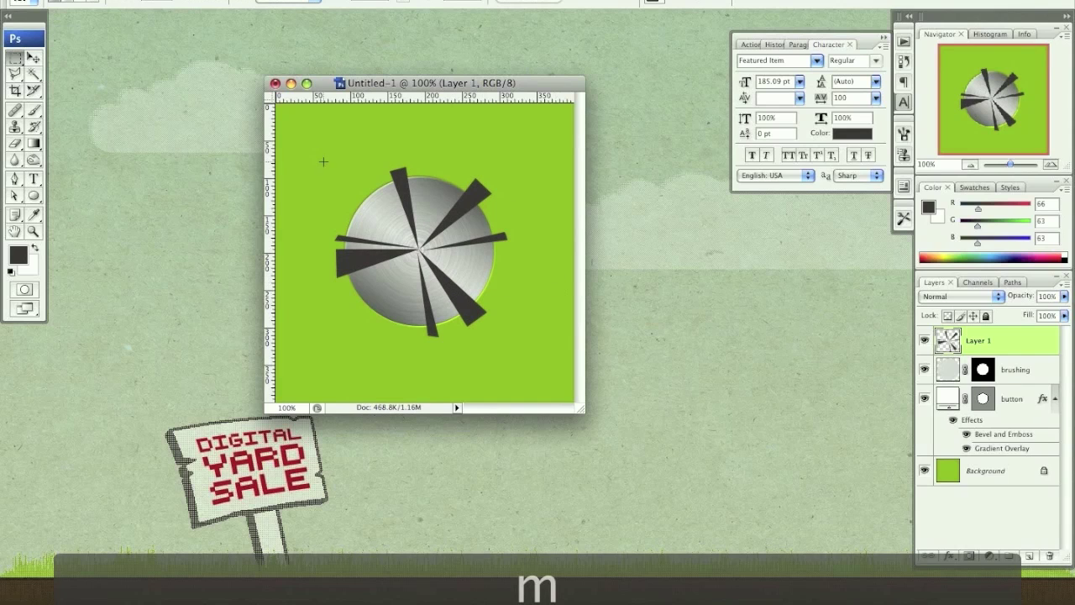
Select a rectangle around the button and rays, and apply a Zoom Radial Blur.
{"action": "left_click_drag", "start_coordinate": [316, 144], "coordinate": [451, 260]}
{"action": "left_click_drag", "start_coordinate": [494, 312], "coordinate": [527, 356]}
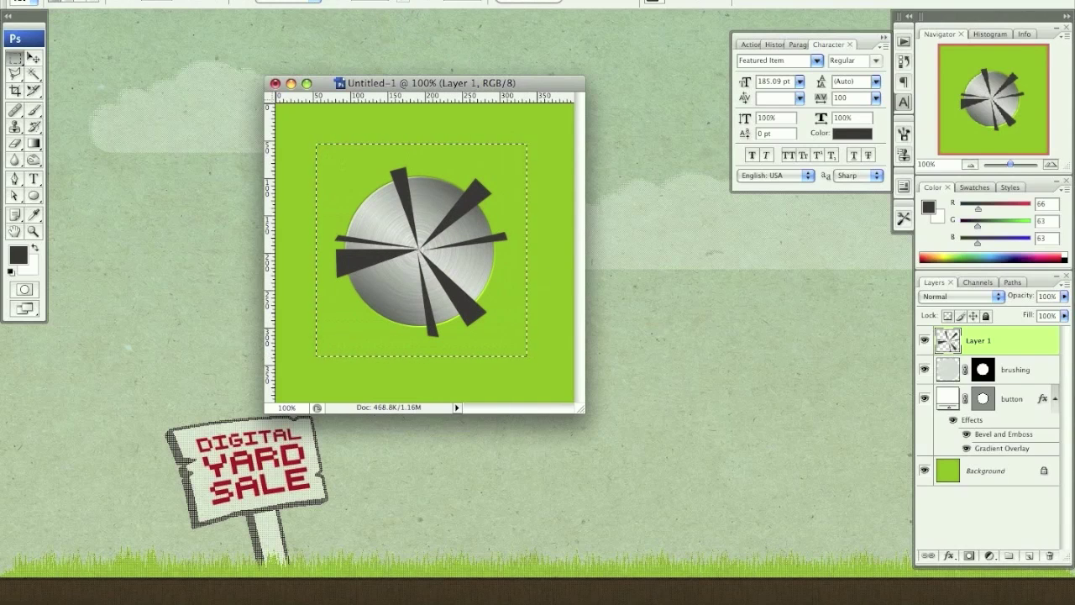
{"action": "left_click", "coordinate": [330, 2]}
{"action": "mouse_move", "coordinate": [327, 133]}
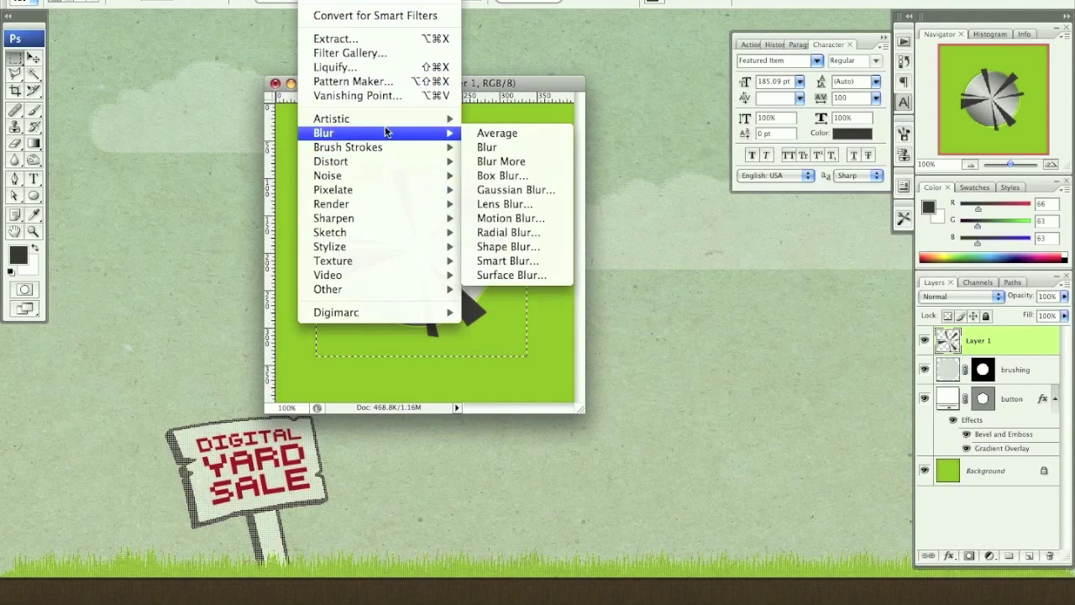
{"action": "left_click", "coordinate": [520, 232]}
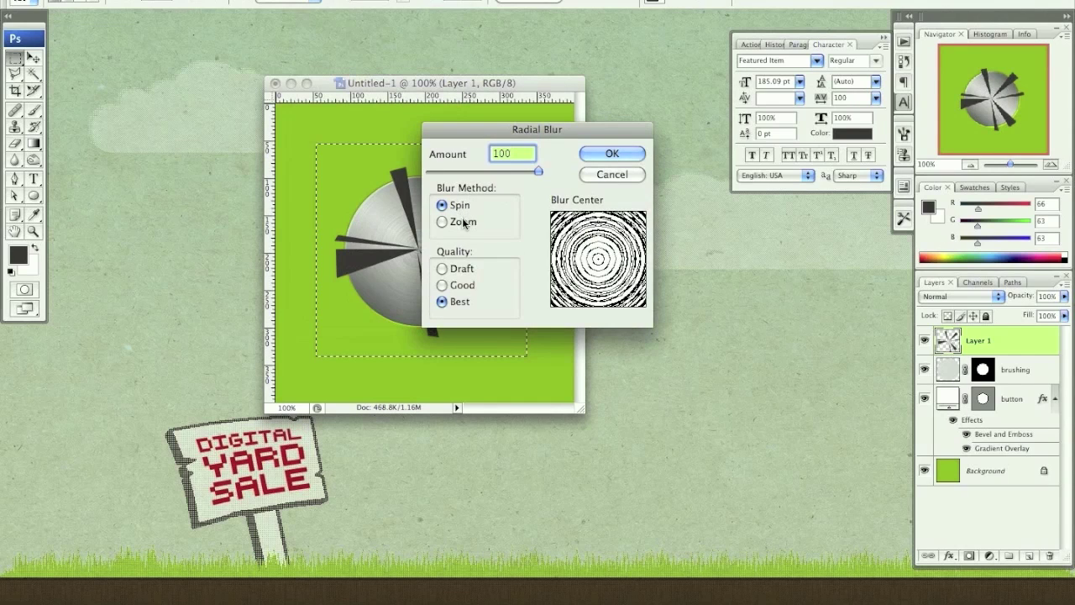
{"action": "left_click", "coordinate": [462, 220]}
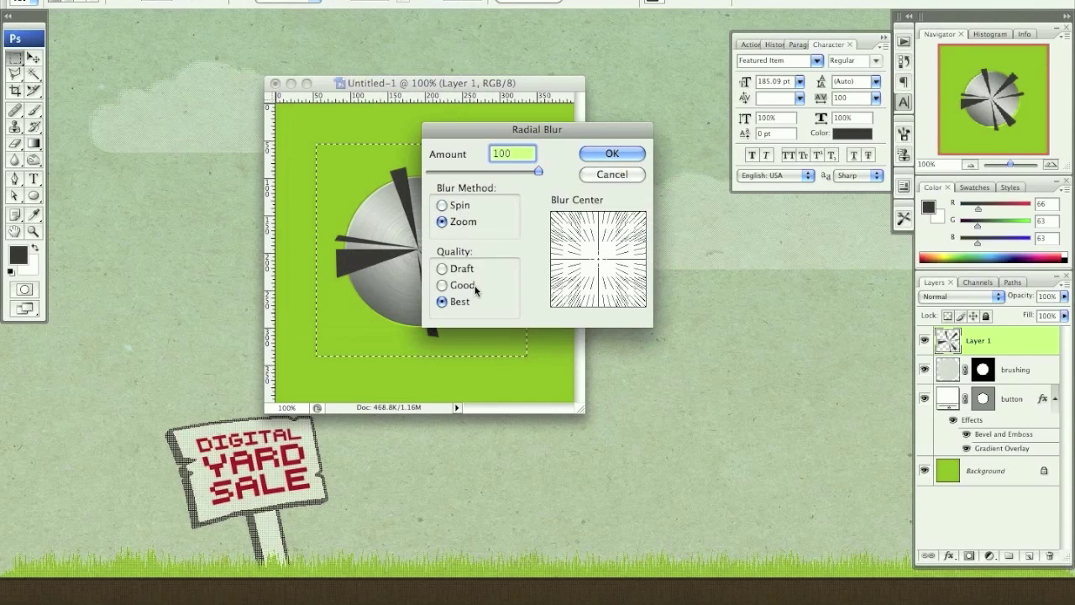
{"action": "left_click", "coordinate": [629, 152]}
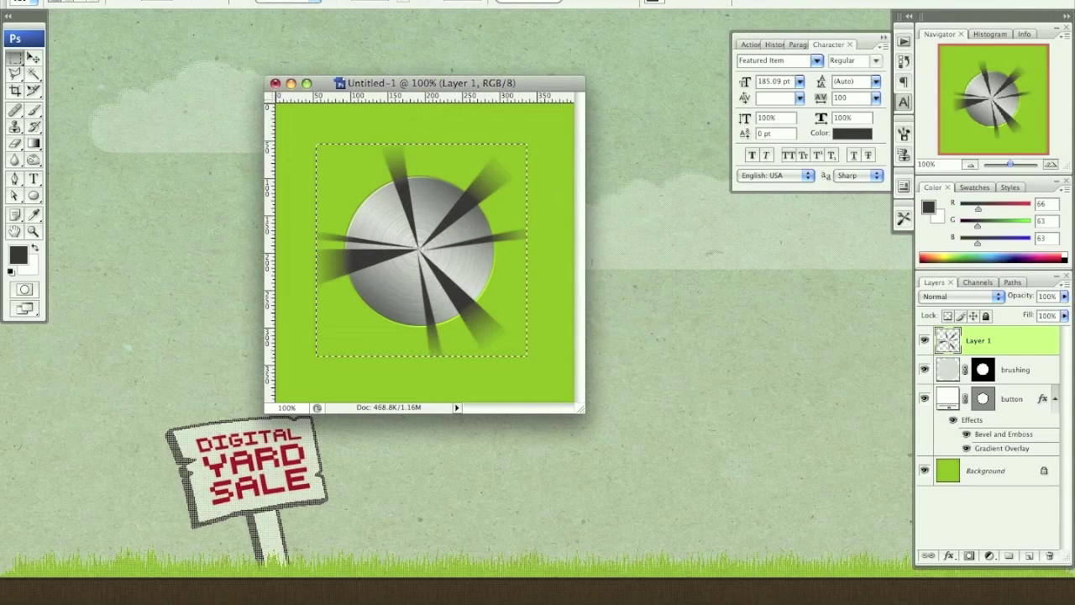
Apply a Spin Radial Blur at amount 20 to the rays, then deselect.
{"action": "left_click", "coordinate": [323, 0]}
{"action": "mouse_move", "coordinate": [363, 134]}
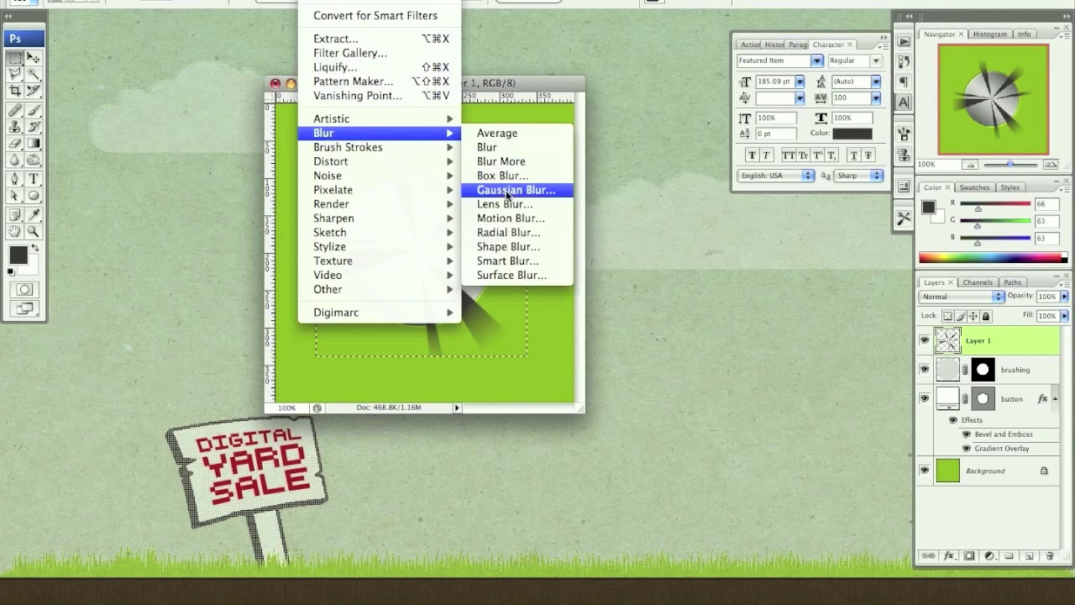
{"action": "left_click", "coordinate": [504, 232]}
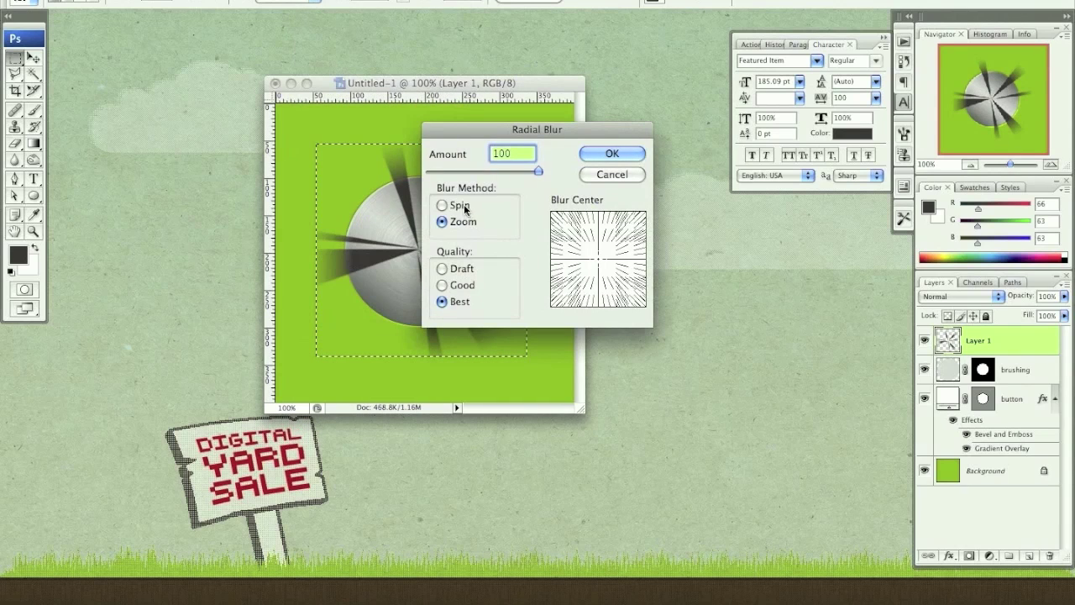
{"action": "left_click", "coordinate": [462, 205]}
{"action": "type", "text": "20"}
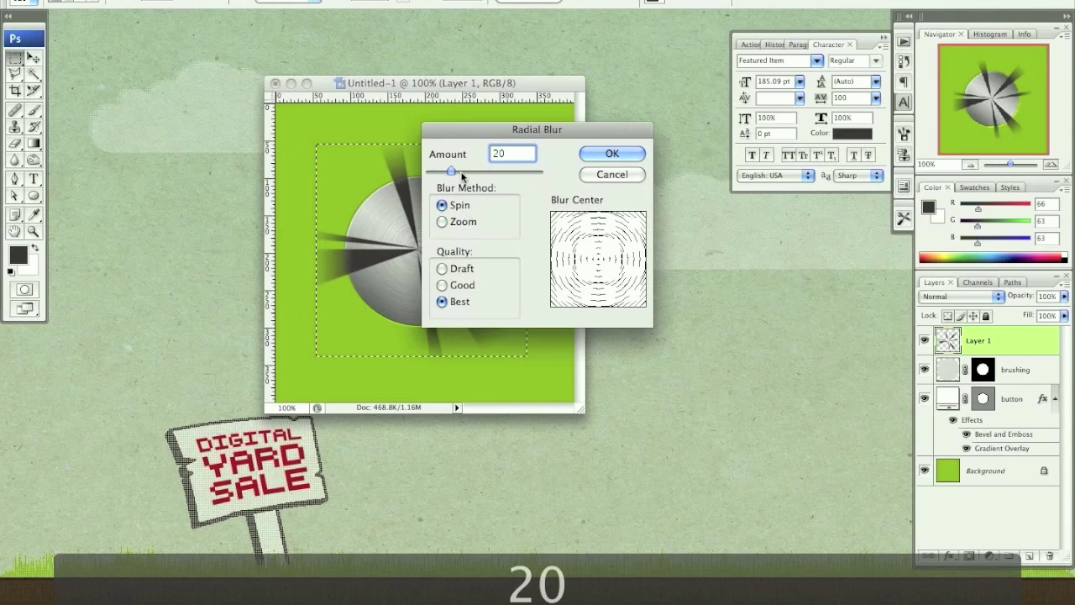
{"action": "left_click", "coordinate": [611, 155]}
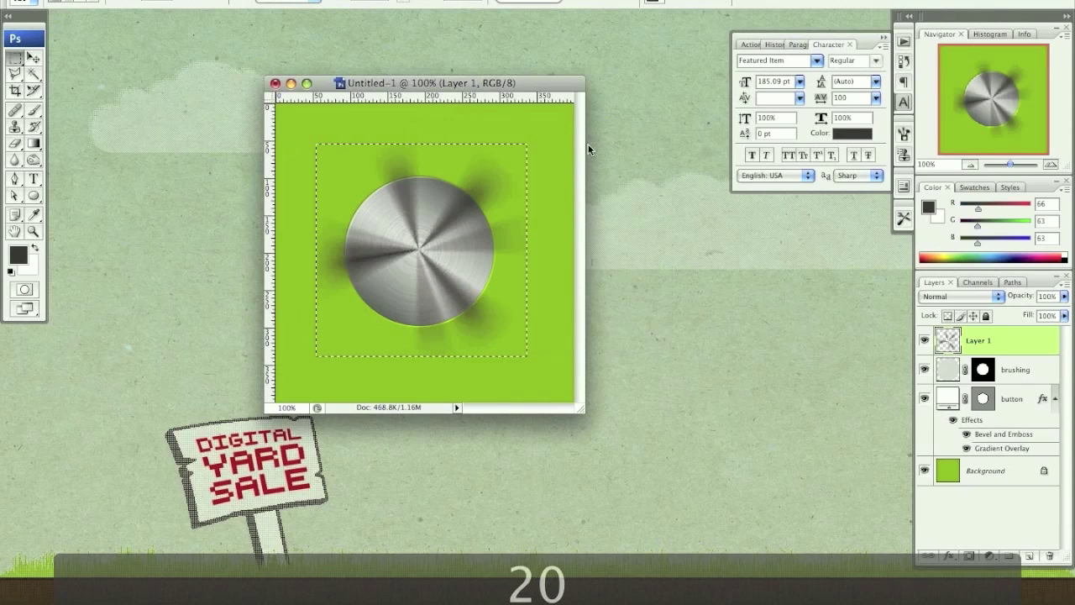
{"action": "key", "text": "super+d"}
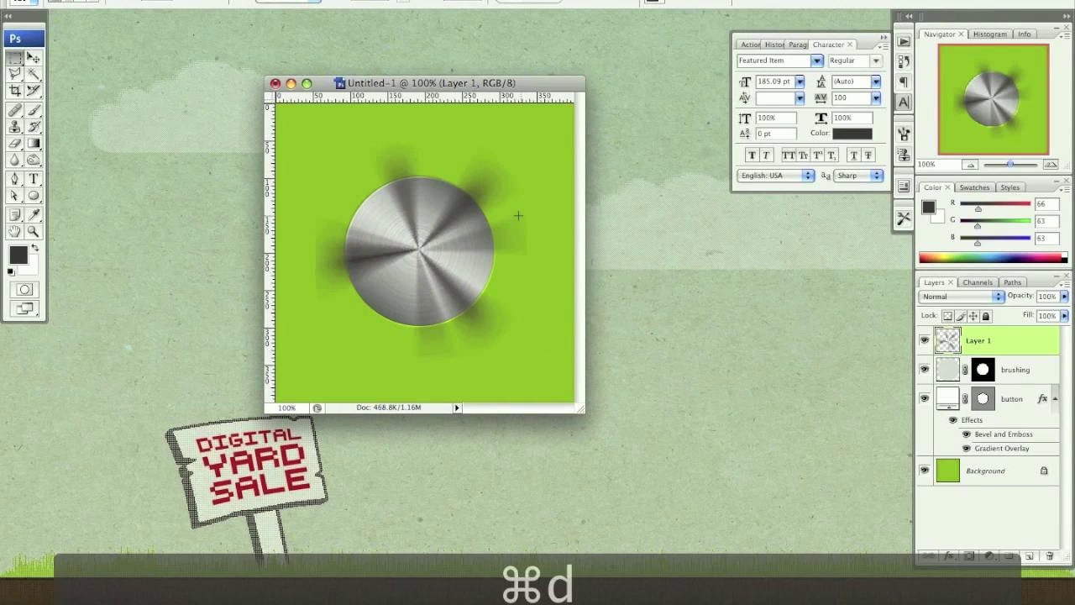
Set the layer to Multiply at 25% opacity and rename it 'shadow'.
{"action": "key", "text": "v"}
{"action": "key", "text": "alt+shift+m"}
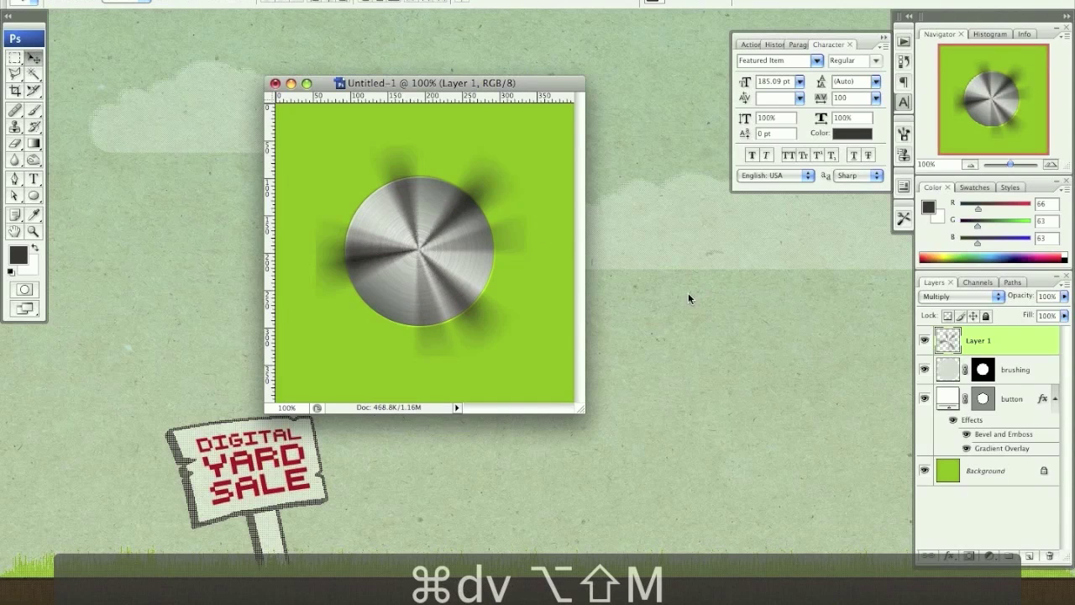
{"action": "key", "text": "2"}
{"action": "key", "text": "5"}
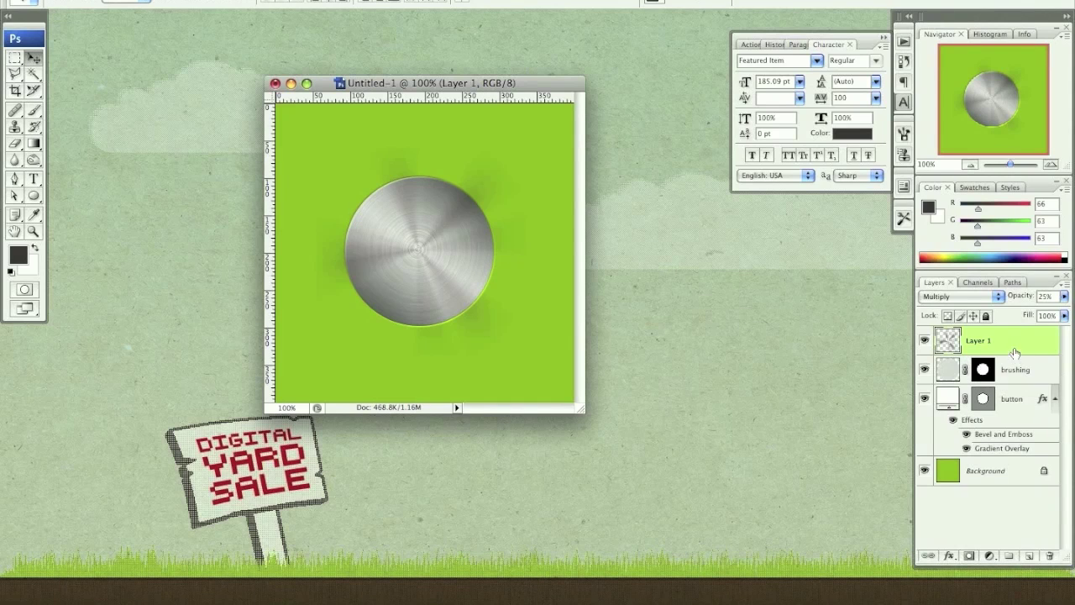
{"action": "double_click", "coordinate": [978, 341]}
{"action": "type", "text": "shadow"}
{"action": "key", "text": "Return"}
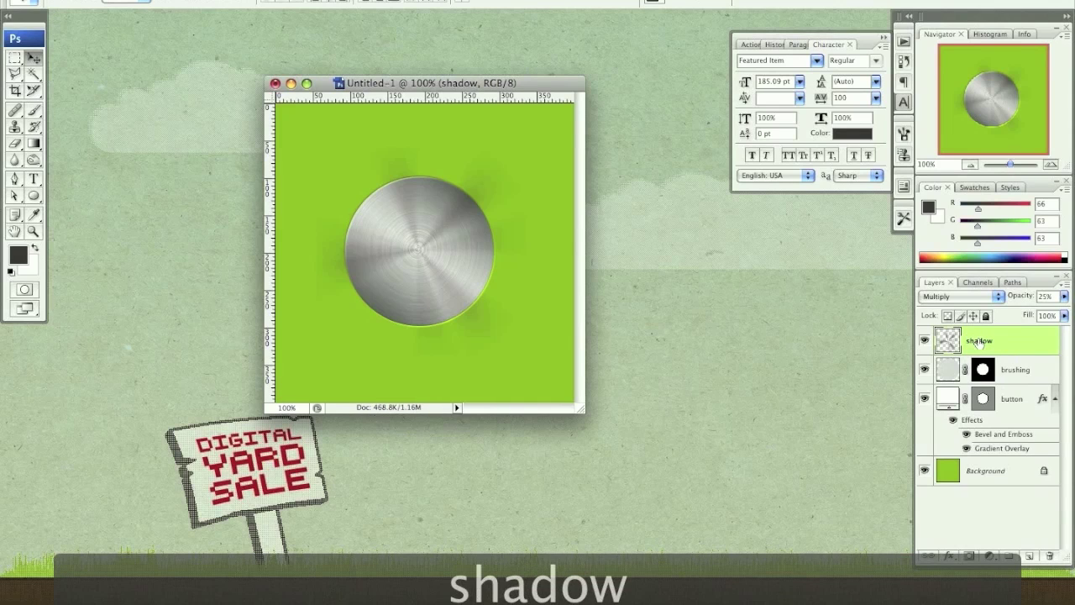
Duplicate the shadow layer and fill the copy's rays with white, preserving transparency.
{"action": "key", "text": "super+j"}
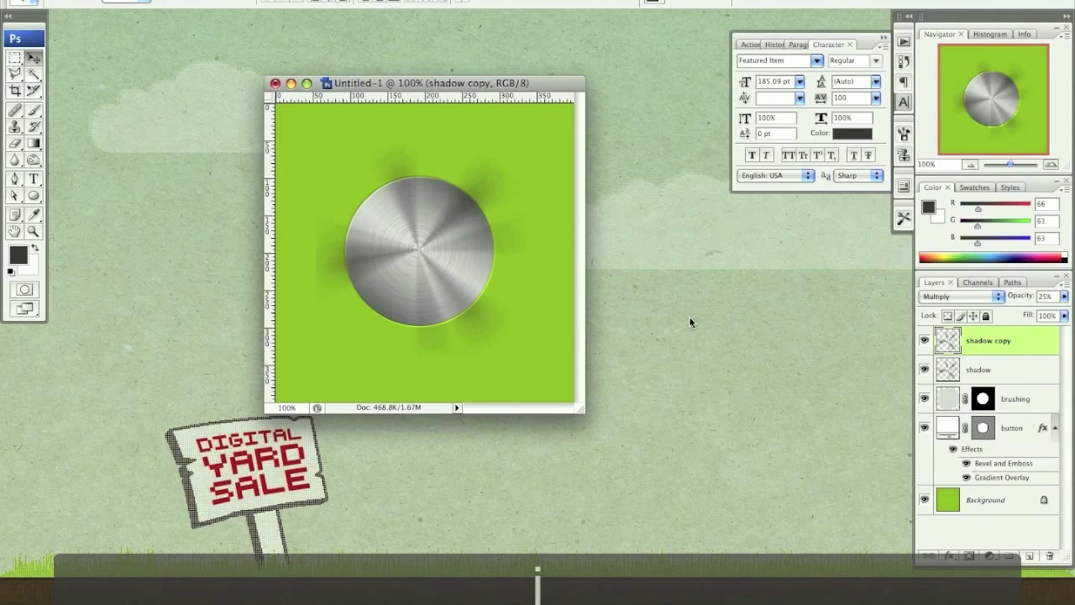
{"action": "key", "text": "x"}
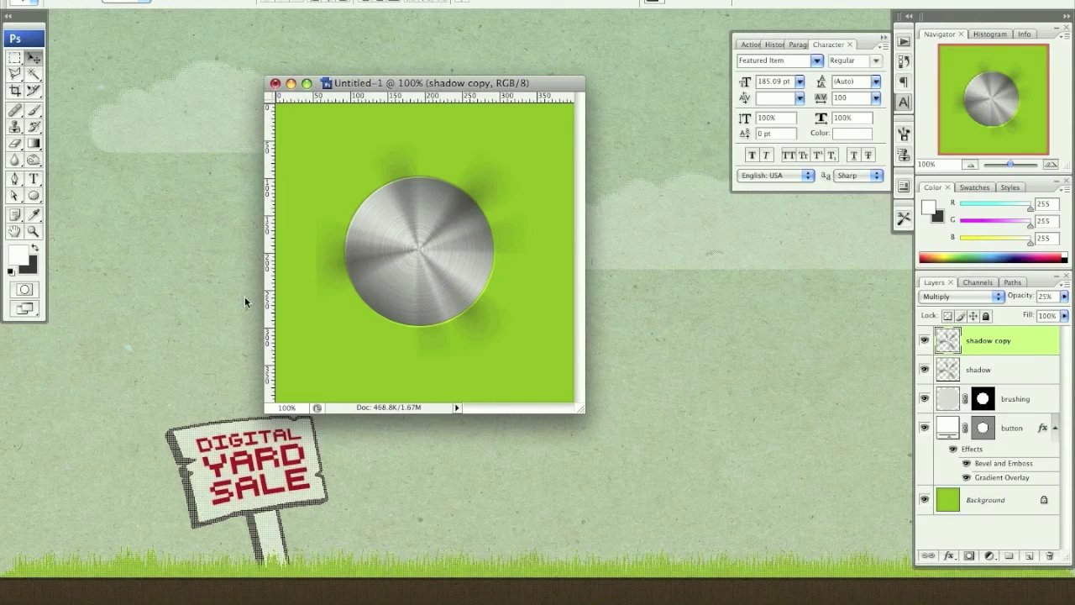
{"action": "key", "text": "alt+shift+BackSpace"}
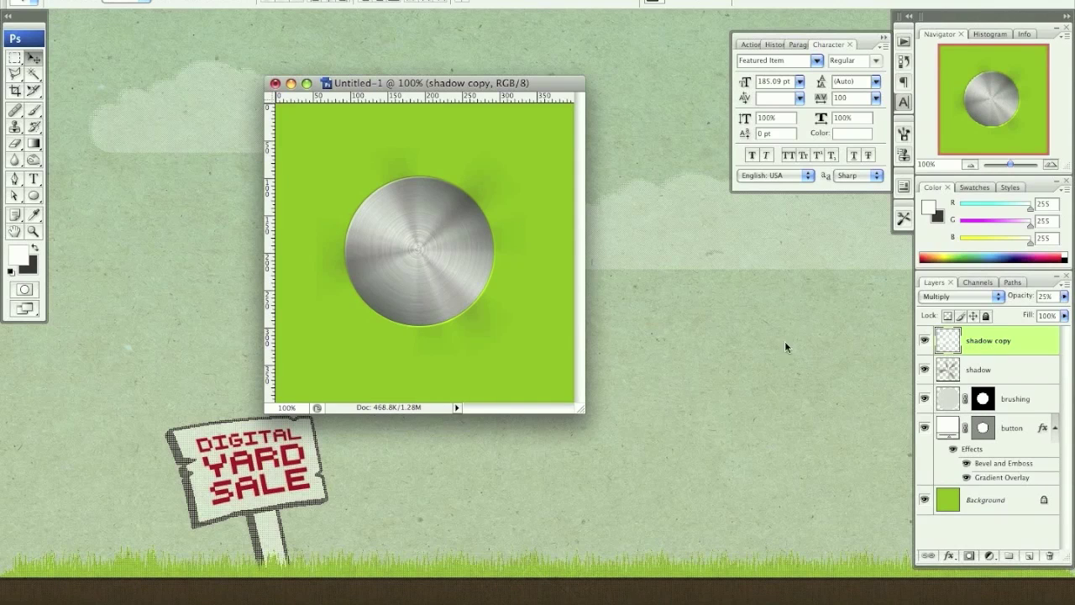
{"action": "key", "text": "super+t"}
Rotate the white shadow copy about 30° counter-clockwise and set its blend mode to Screen.
{"action": "key", "text": "Left"}
{"action": "key", "text": "Left"}
{"action": "key", "text": "Left"}
{"action": "key", "text": "Left"}
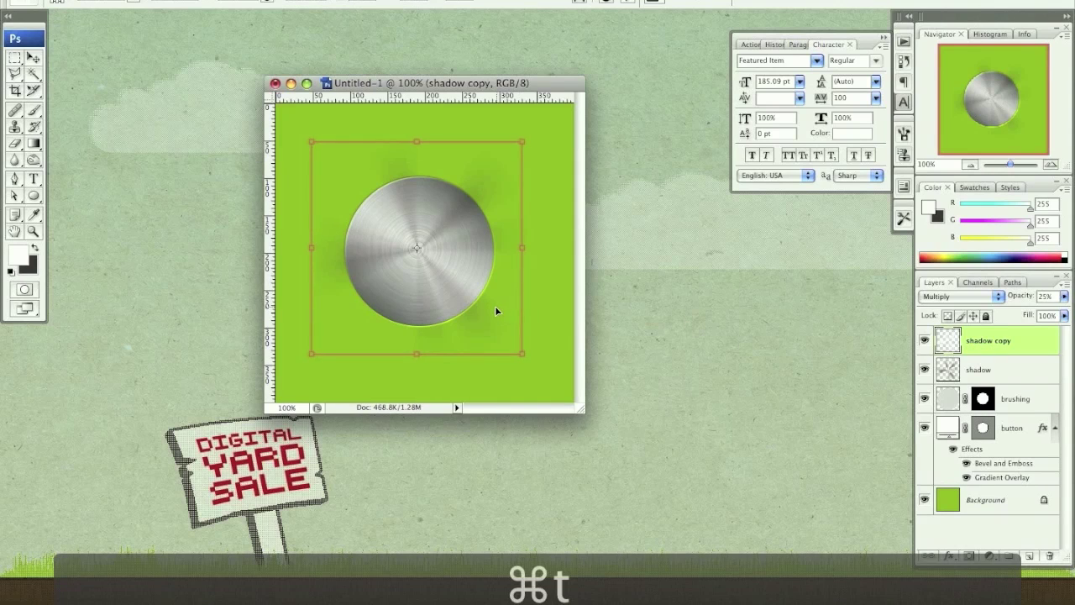
{"action": "key", "text": "Up"}
{"action": "left_click_drag", "start_coordinate": [536, 364], "coordinate": [568, 299]}
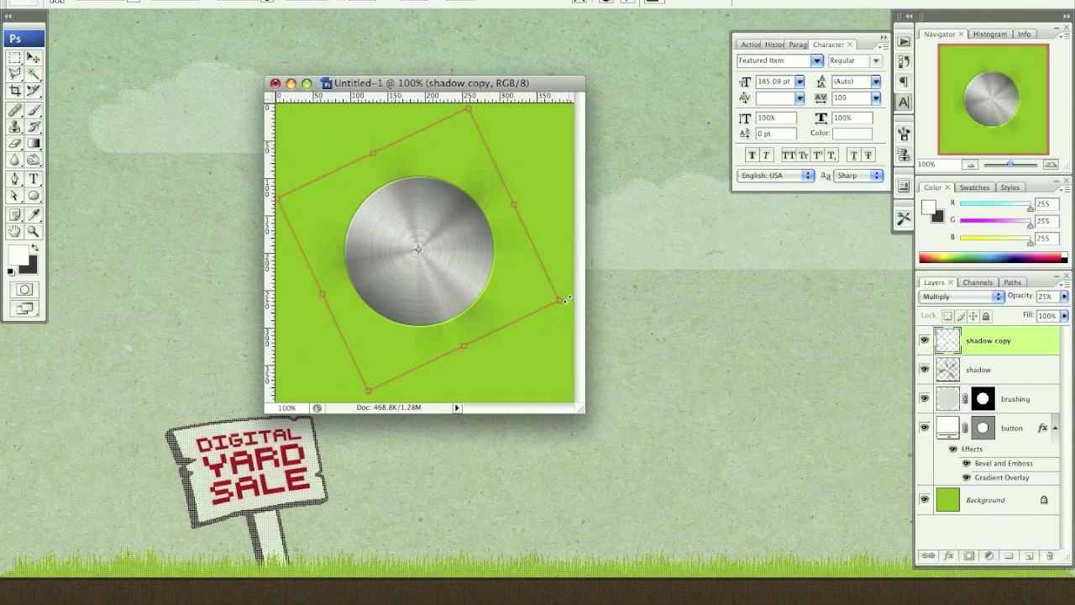
{"action": "key", "text": "Return"}
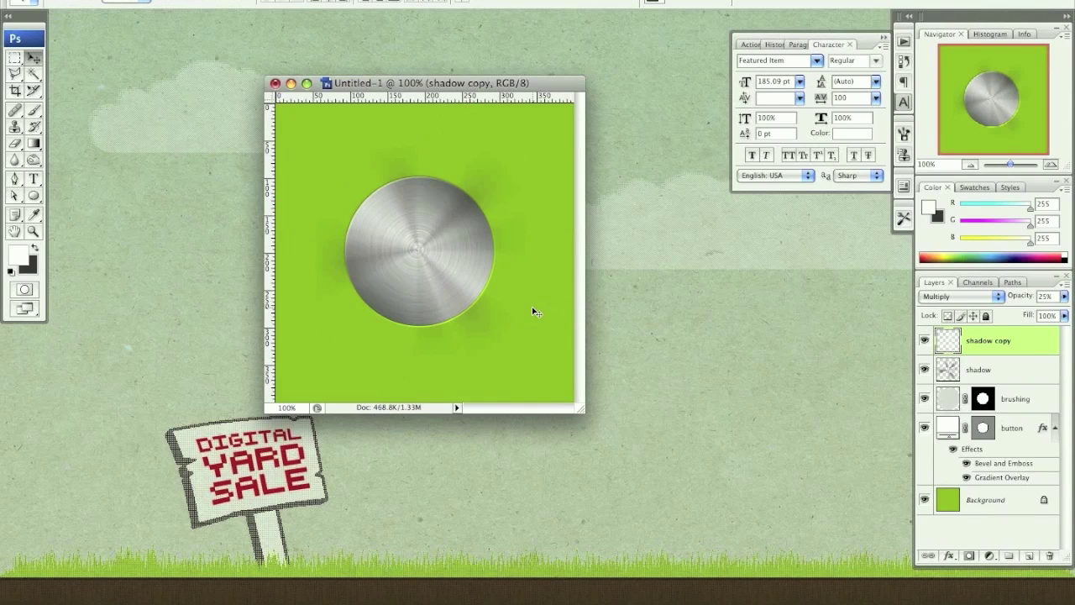
{"action": "key", "text": "shift+alt+s"}
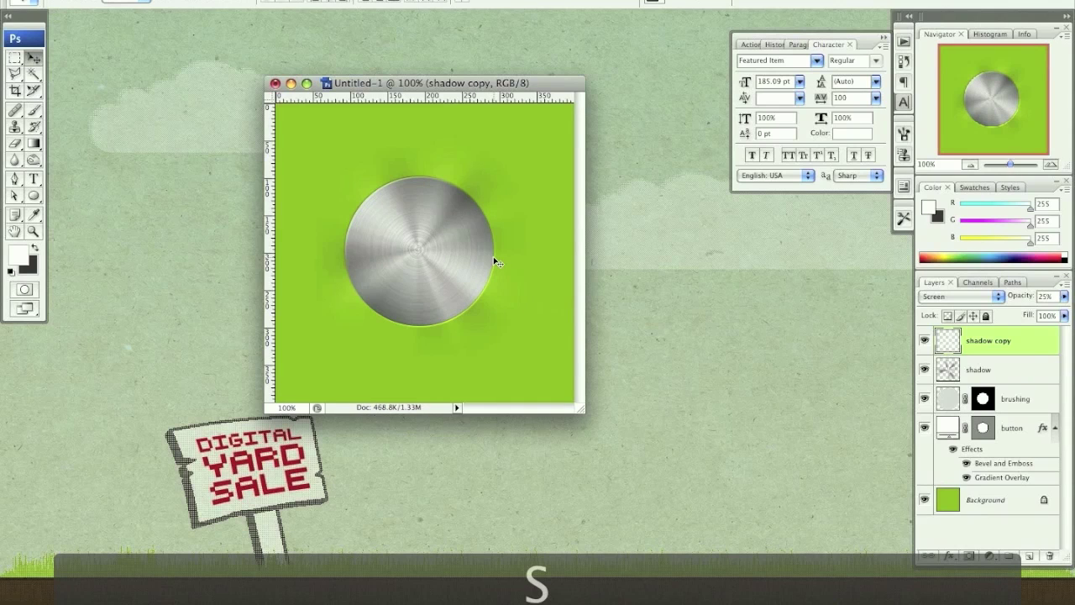
Nudge the shadow copy right and down and rotate it about 35° counter-clockwise.
{"action": "key", "text": "super+t"}
{"action": "key", "text": "Down"}
{"action": "key", "text": "Down"}
{"action": "key", "text": "Down"}
{"action": "key", "text": "Down"}
{"action": "key", "text": "Right"}
{"action": "key", "text": "Right"}
{"action": "key", "text": "Right"}
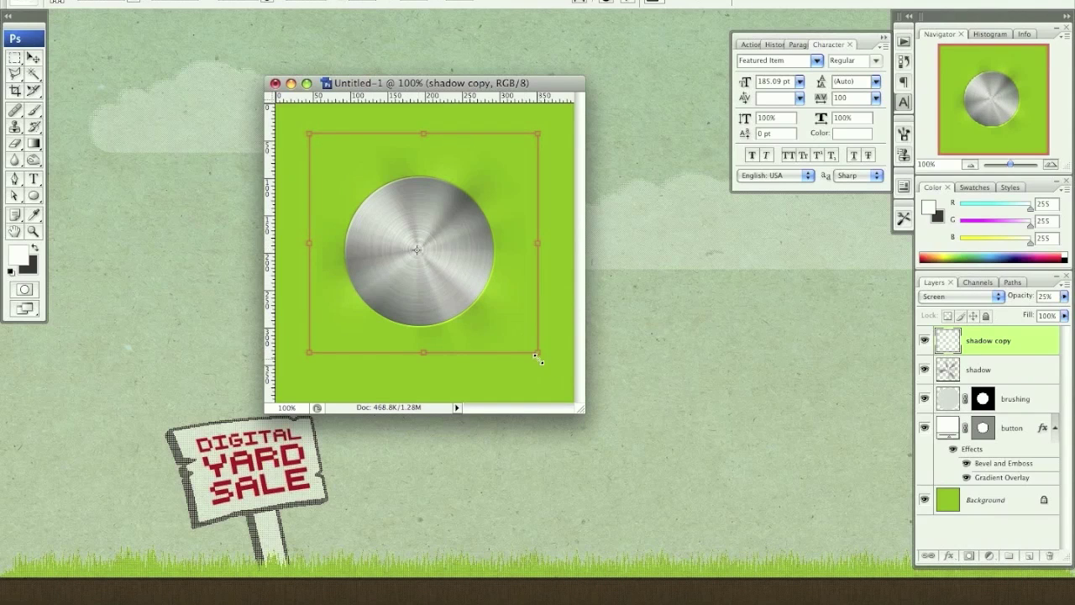
{"action": "left_click_drag", "start_coordinate": [546, 364], "coordinate": [568, 337]}
{"action": "key", "text": "Return"}
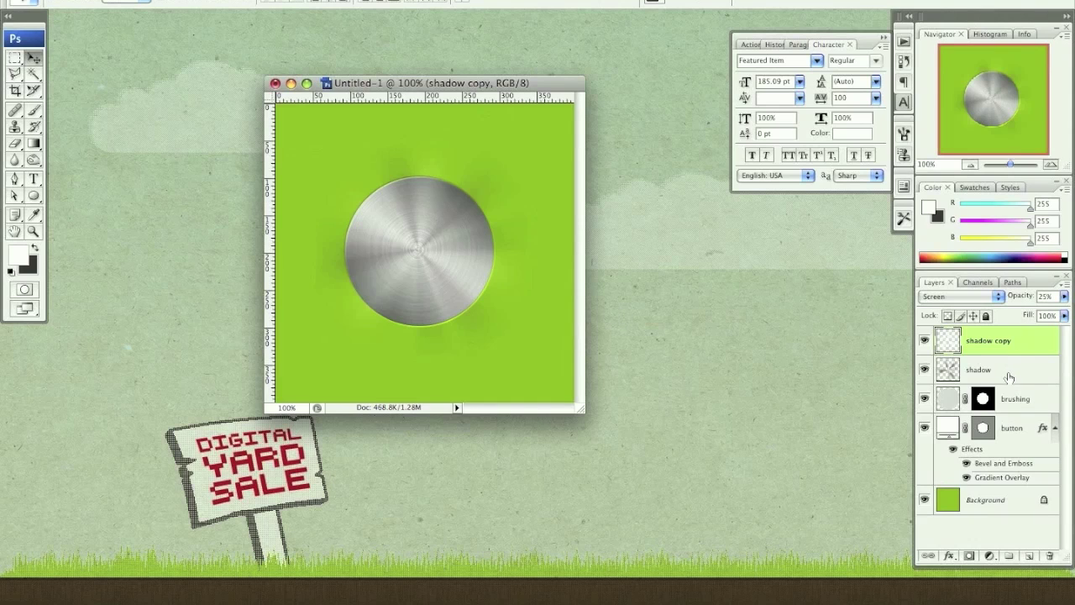
Copy the brushing layer's circular mask onto both the shadow and shadow copy layers.
{"action": "left_click_drag", "start_coordinate": [984, 405], "coordinate": [1005, 384]}
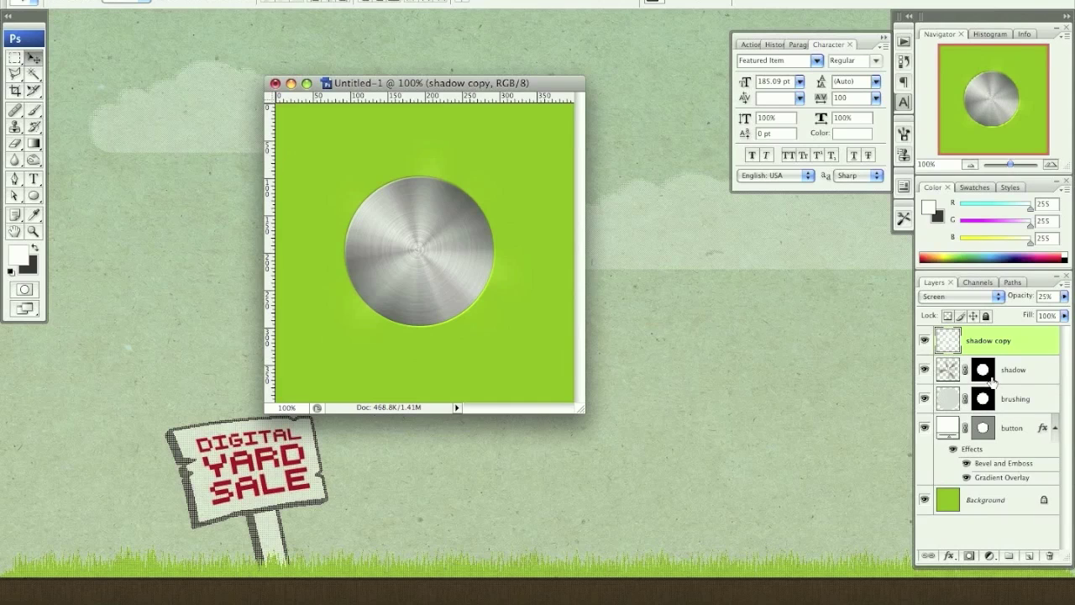
{"action": "left_click_drag", "start_coordinate": [986, 374], "coordinate": [984, 340]}
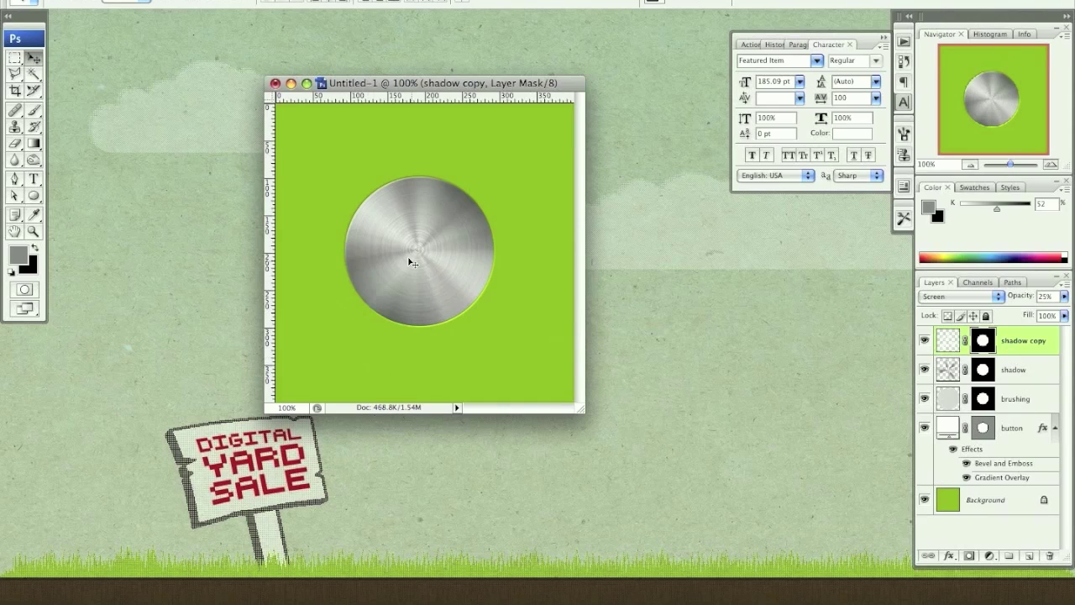
Draw a white three-sided polygon play triangle on the button as layer Shape 1.
{"action": "left_click", "coordinate": [38, 199]}
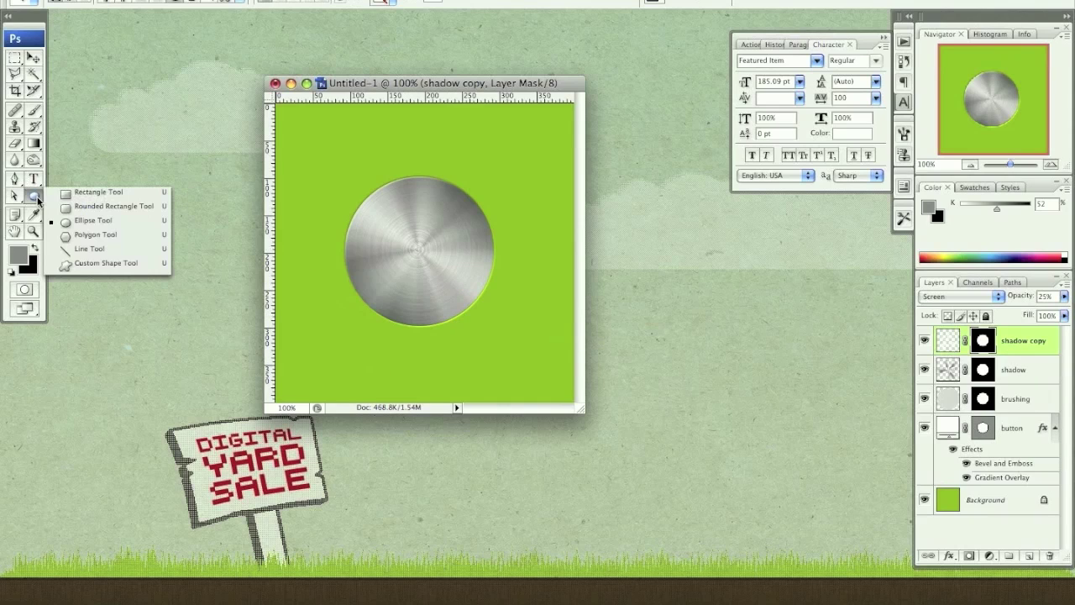
{"action": "left_click", "coordinate": [123, 235]}
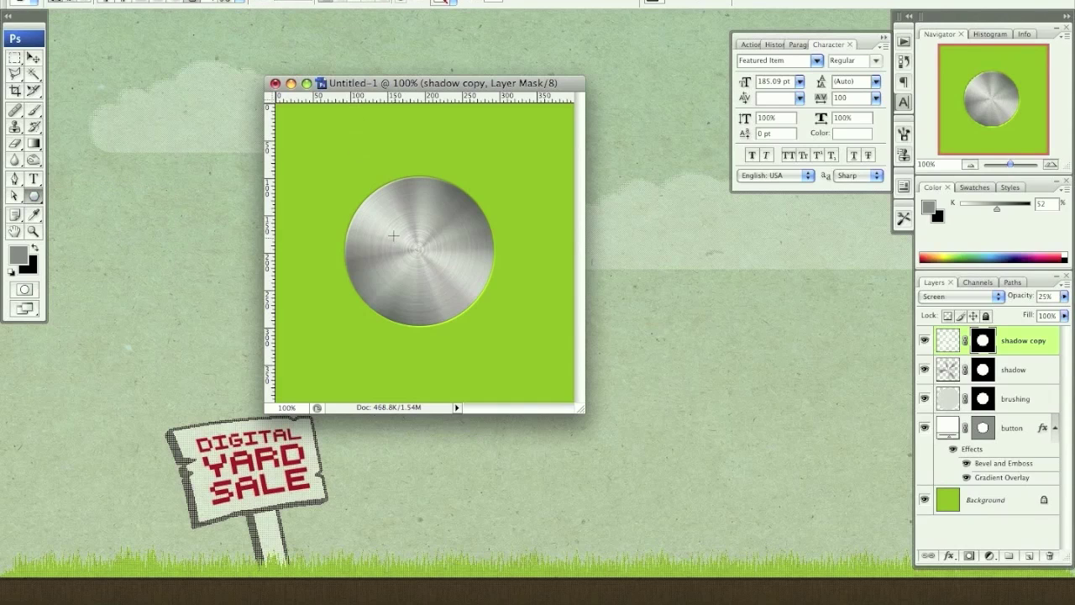
{"action": "key", "text": "d"}
{"action": "key", "text": "x"}
{"action": "key", "text": "x"}
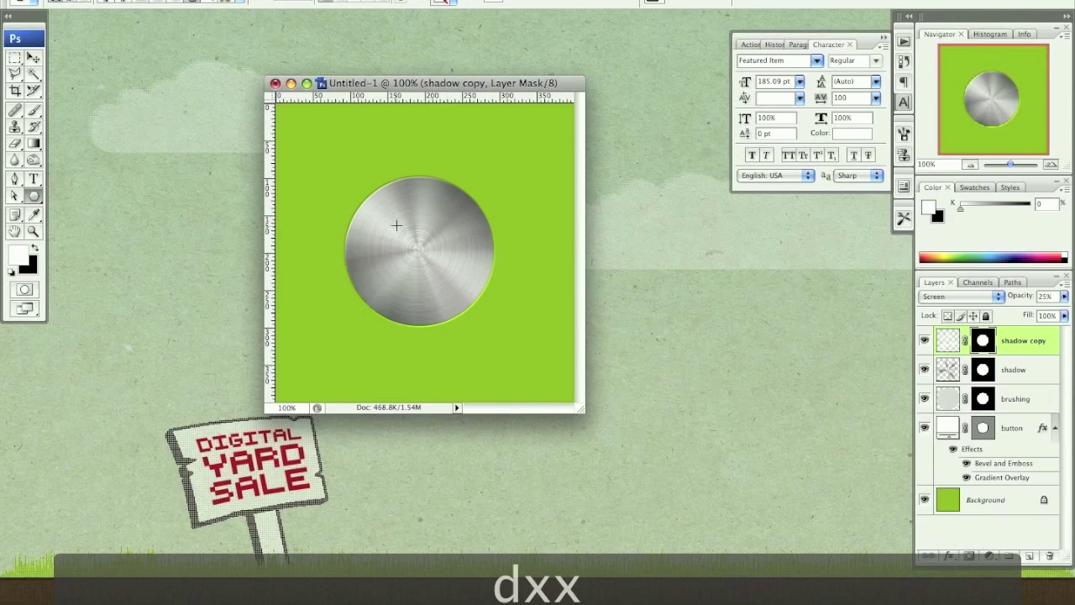
{"action": "left_click_drag", "start_coordinate": [391, 216], "coordinate": [423, 254]}
{"action": "key", "text": "v"}
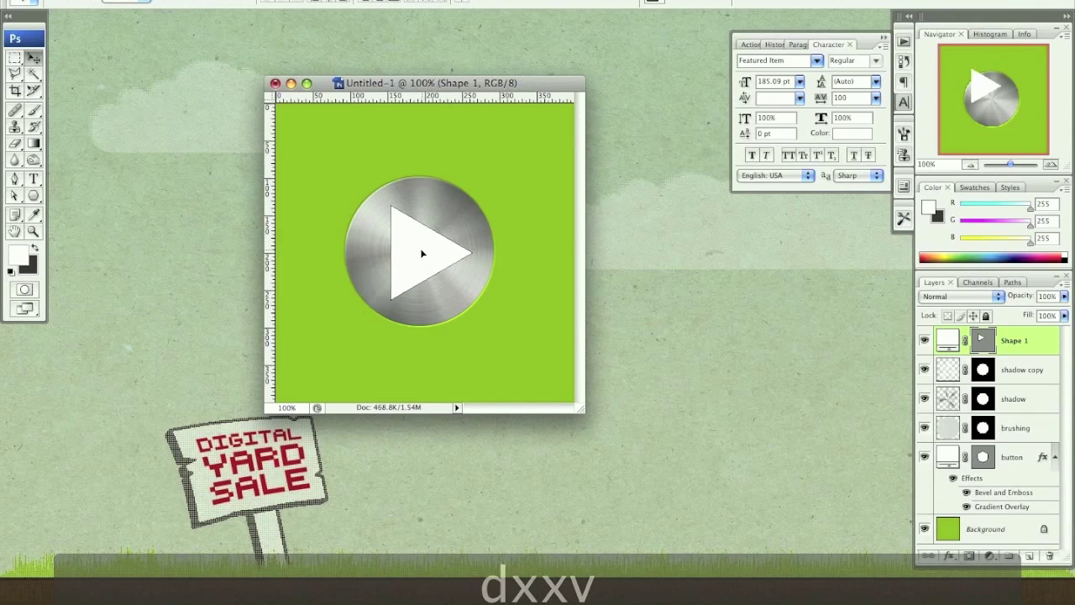
{"action": "left_click", "coordinate": [949, 556]}
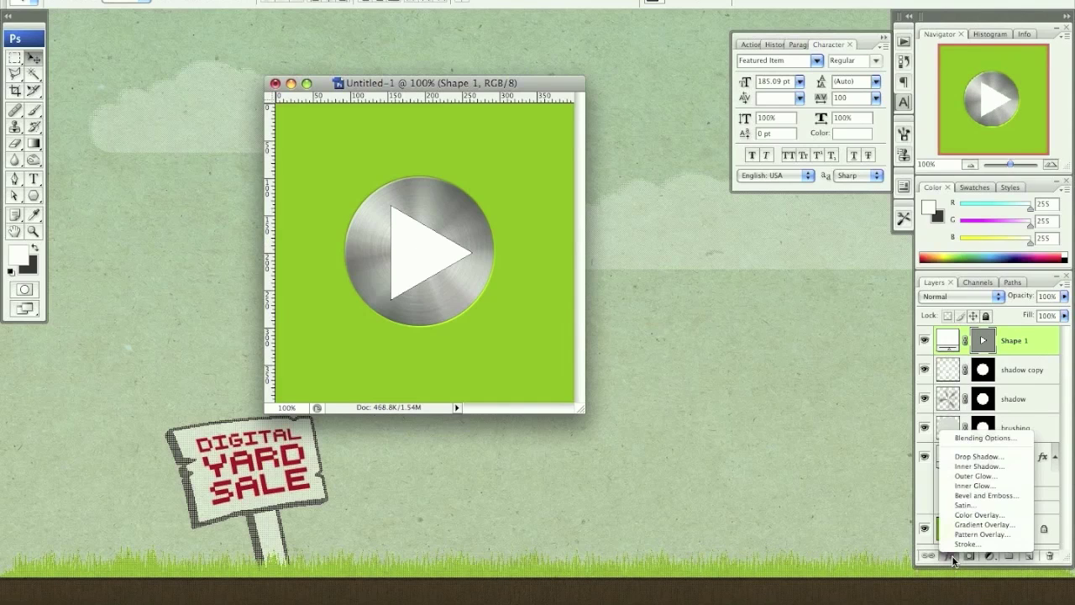
Add a Pillow Emboss bevel to the triangle: depth 90, size 1, highlight opacity 40, shadow opacity 20.
{"action": "left_click", "coordinate": [989, 496]}
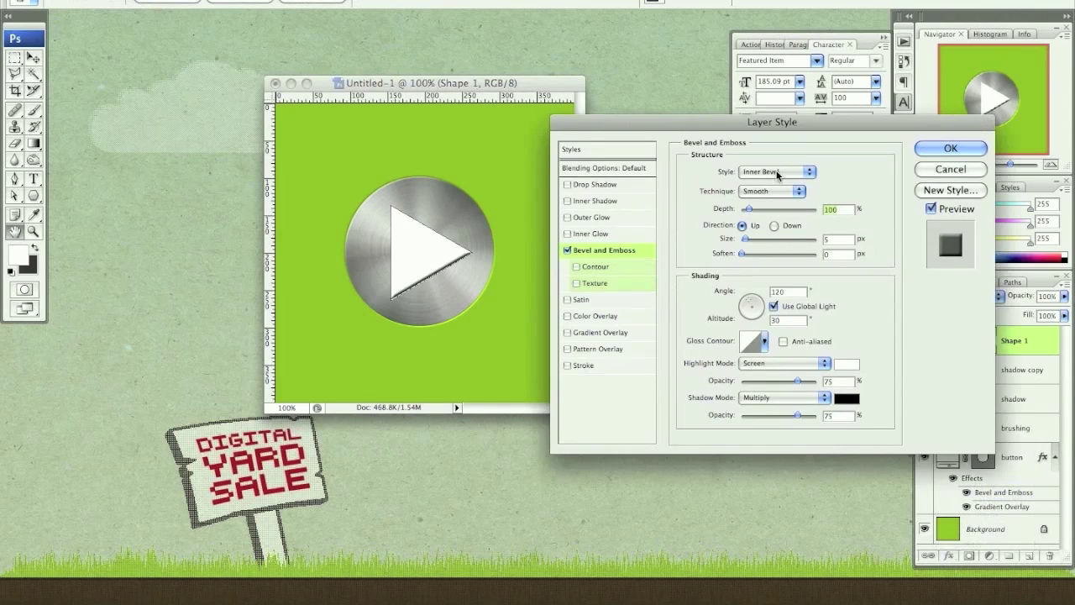
{"action": "left_click", "coordinate": [778, 172]}
{"action": "left_click", "coordinate": [782, 190]}
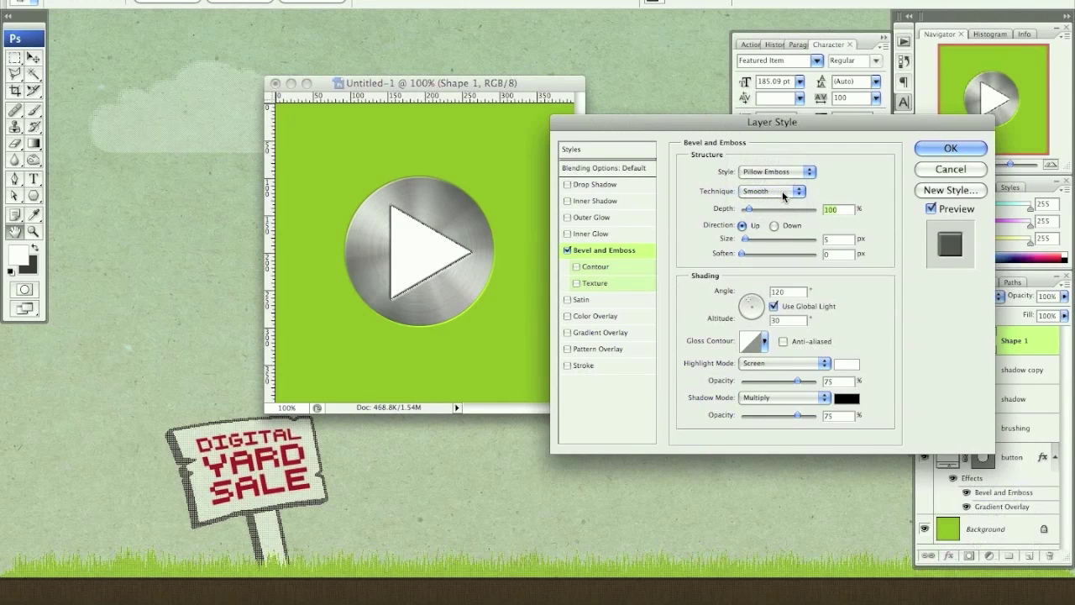
{"action": "type", "text": "90"}
{"action": "key", "text": "Tab"}
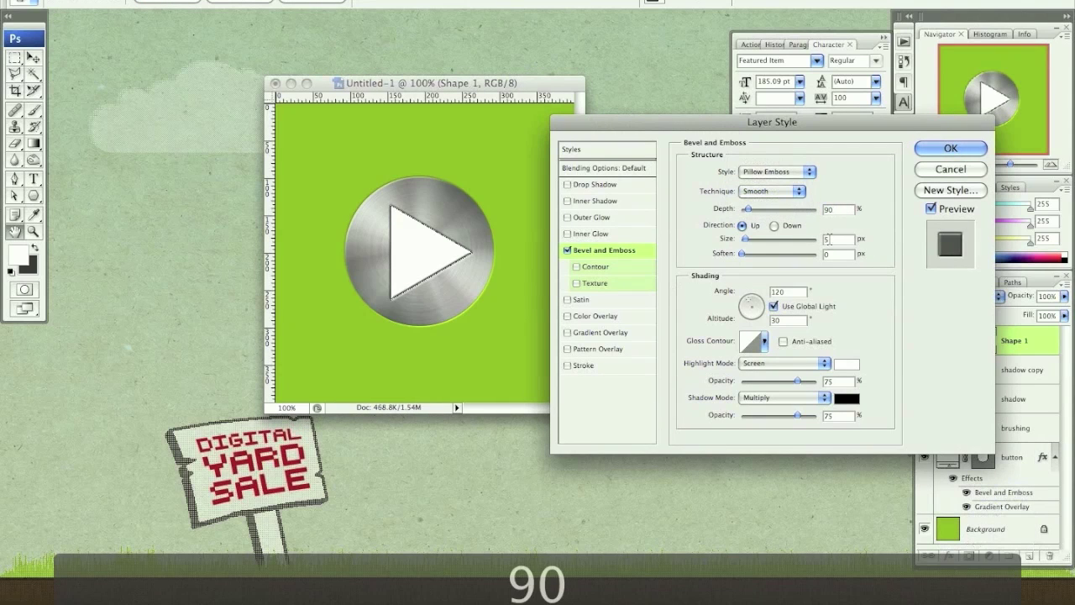
{"action": "type", "text": "1"}
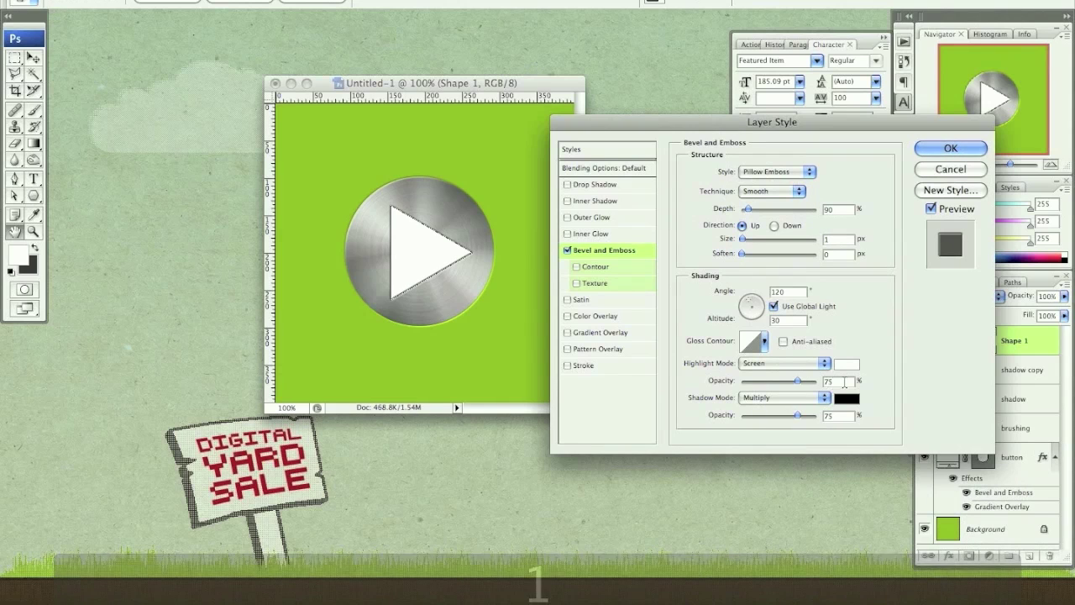
{"action": "double_click", "coordinate": [845, 382]}
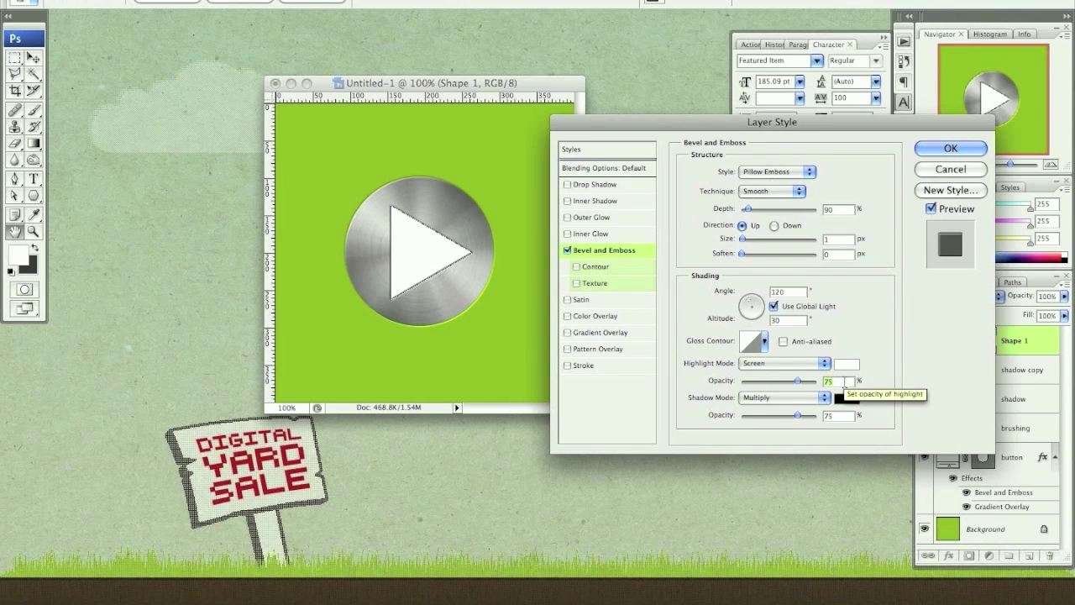
{"action": "type", "text": "40"}
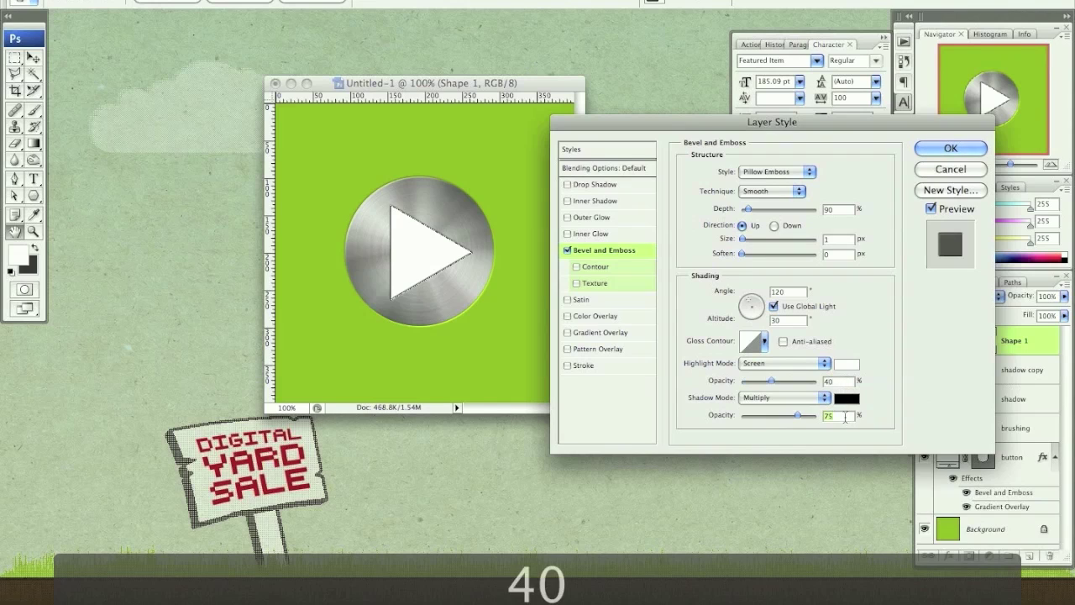
{"action": "type", "text": "20"}
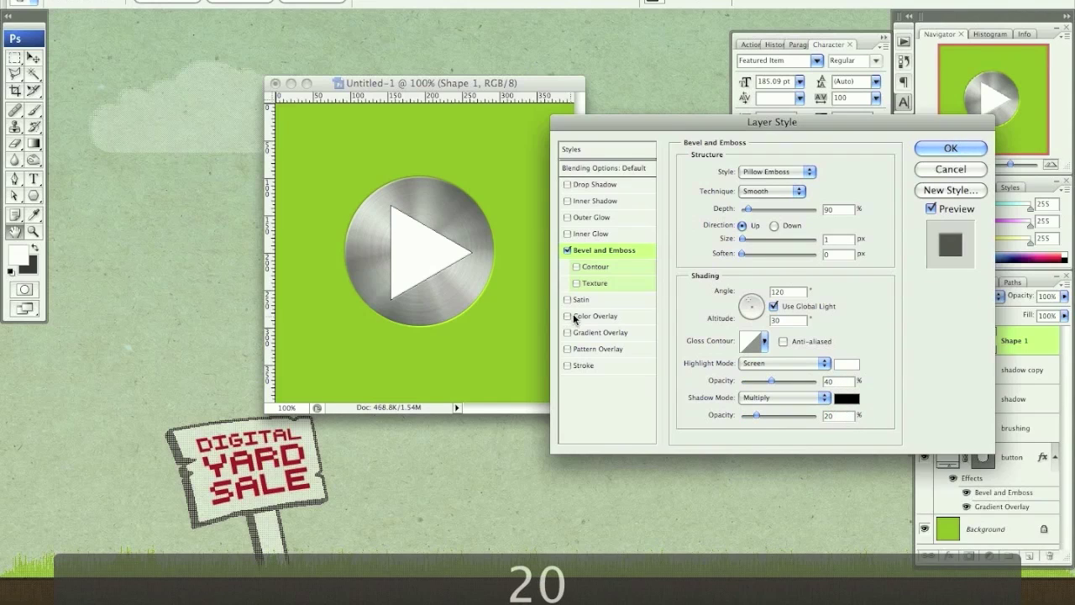
Give the triangle a light grey Inner Shadow with size 10.
{"action": "left_click", "coordinate": [598, 201]}
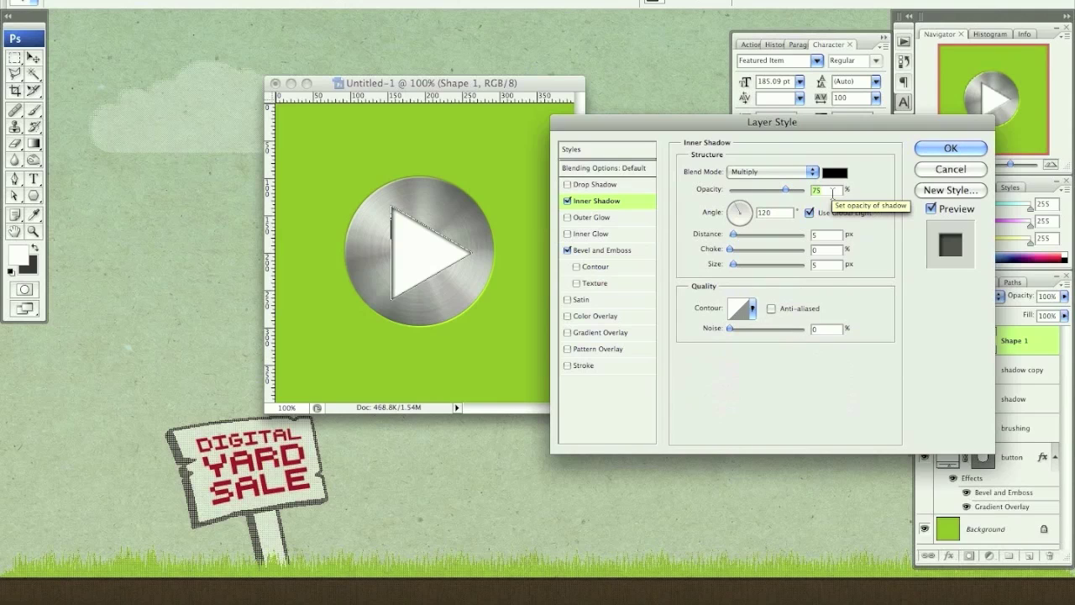
{"action": "type", "text": "30"}
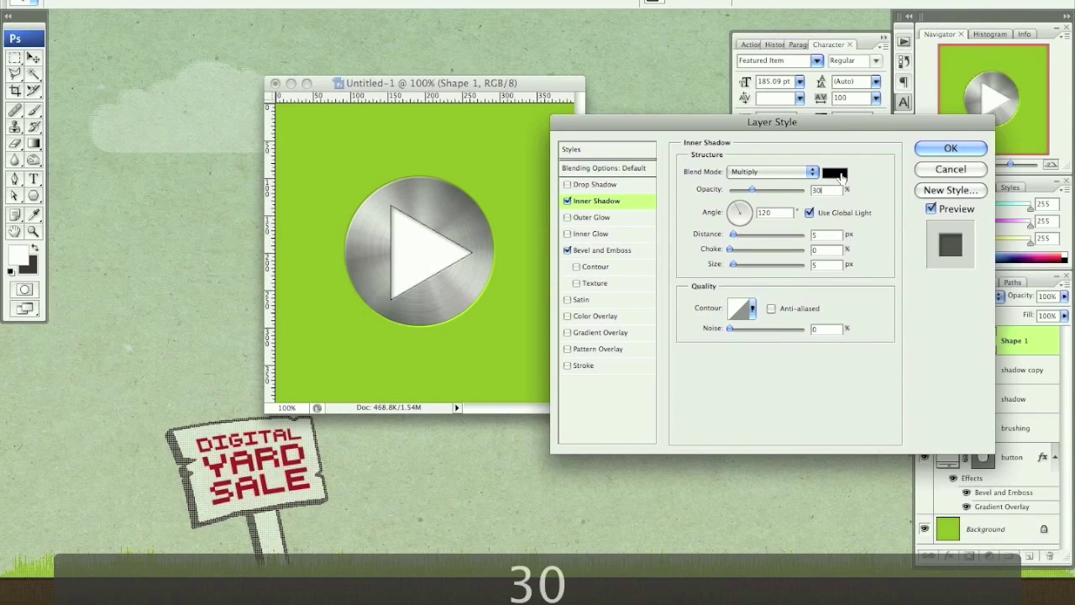
{"action": "left_click", "coordinate": [835, 172]}
{"action": "left_click_drag", "start_coordinate": [560, 283], "coordinate": [551, 285]}
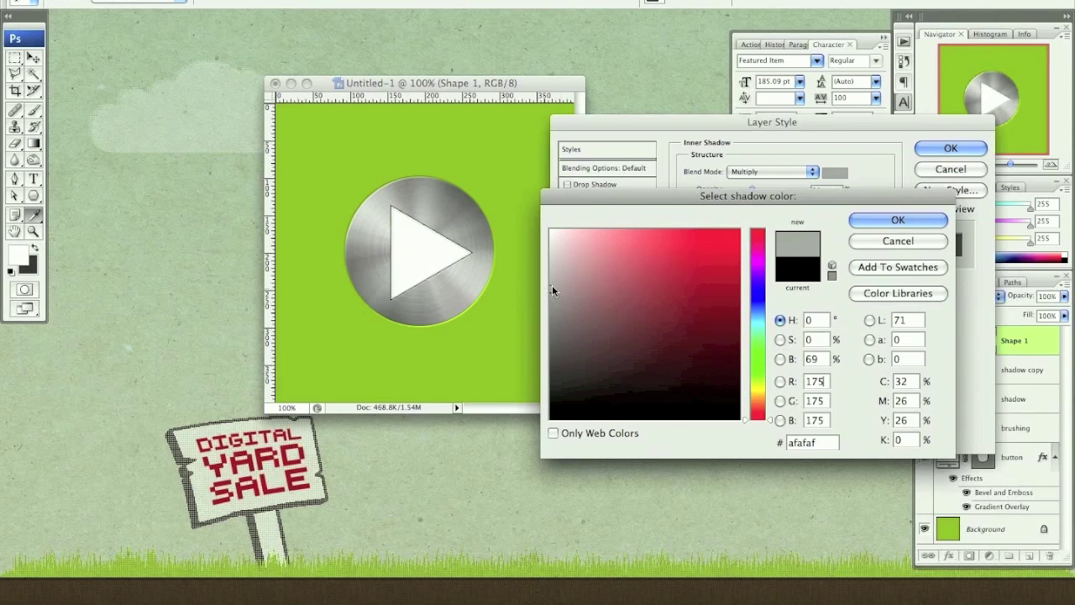
{"action": "left_click", "coordinate": [896, 220]}
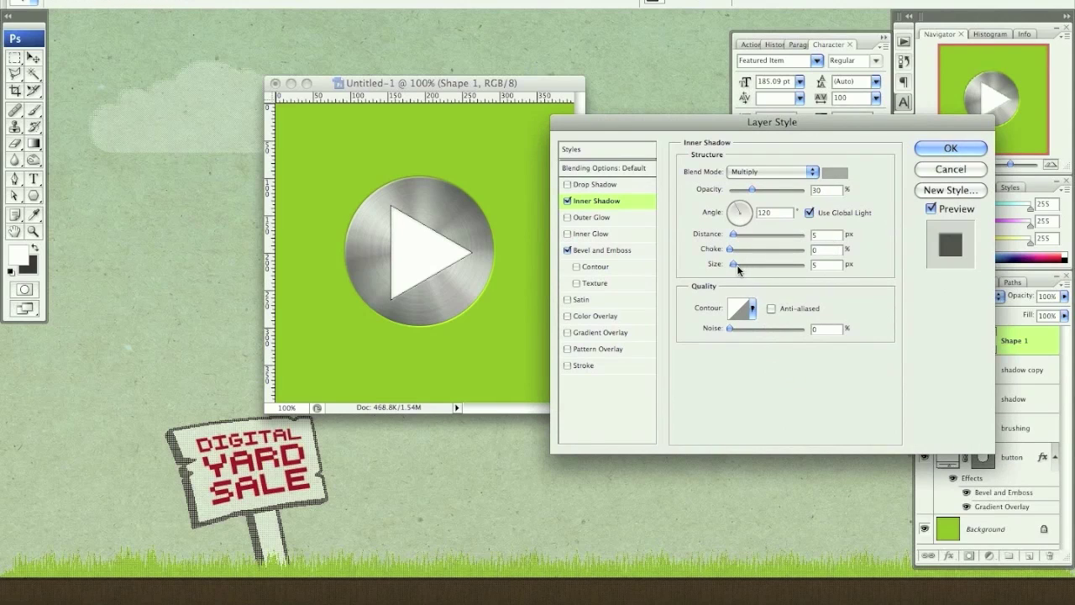
{"action": "type", "text": "10"}
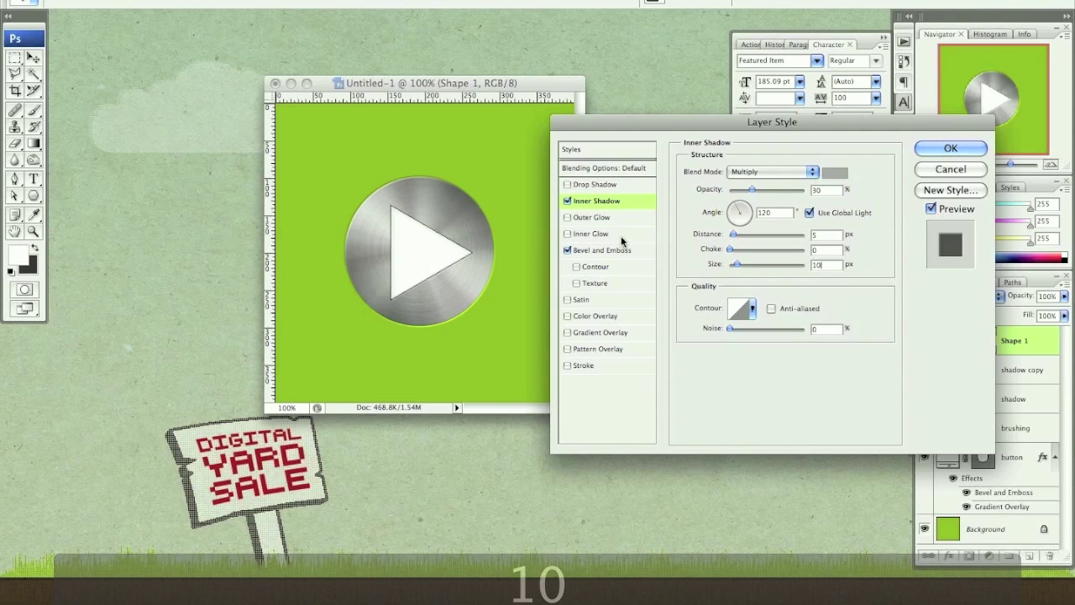
Add a white Outer Glow at 43% opacity and 30 px size, then apply the style.
{"action": "left_click", "coordinate": [597, 218]}
{"action": "left_click", "coordinate": [736, 225]}
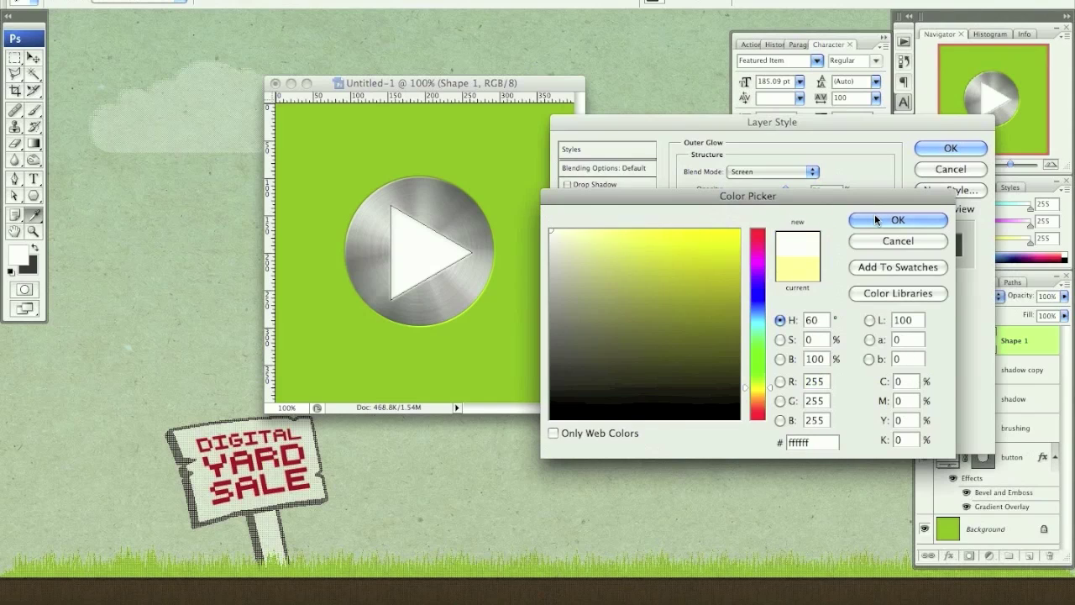
{"action": "left_click", "coordinate": [895, 219]}
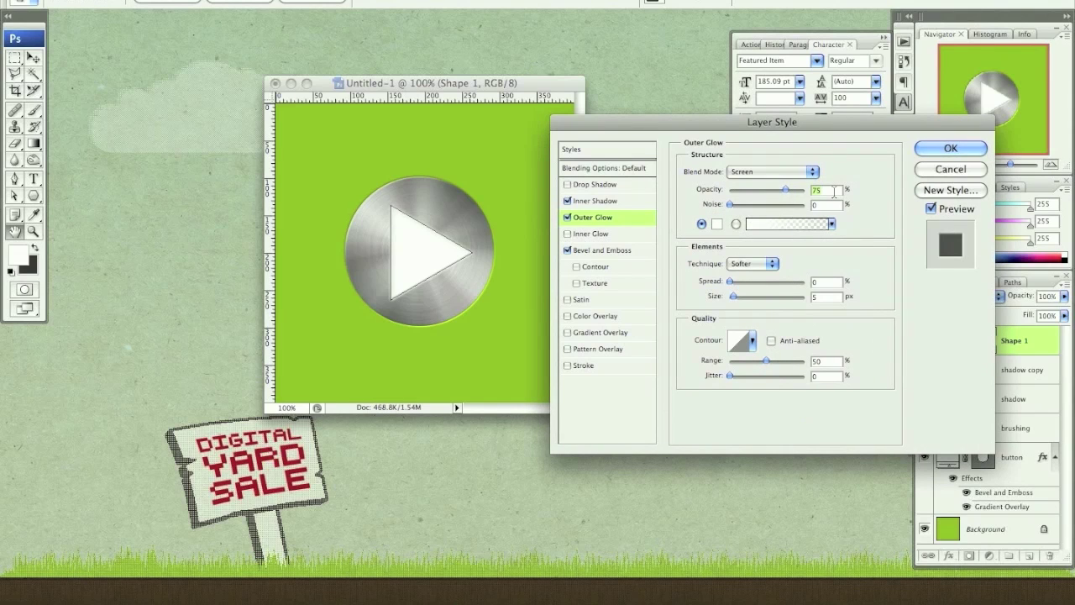
{"action": "type", "text": "43"}
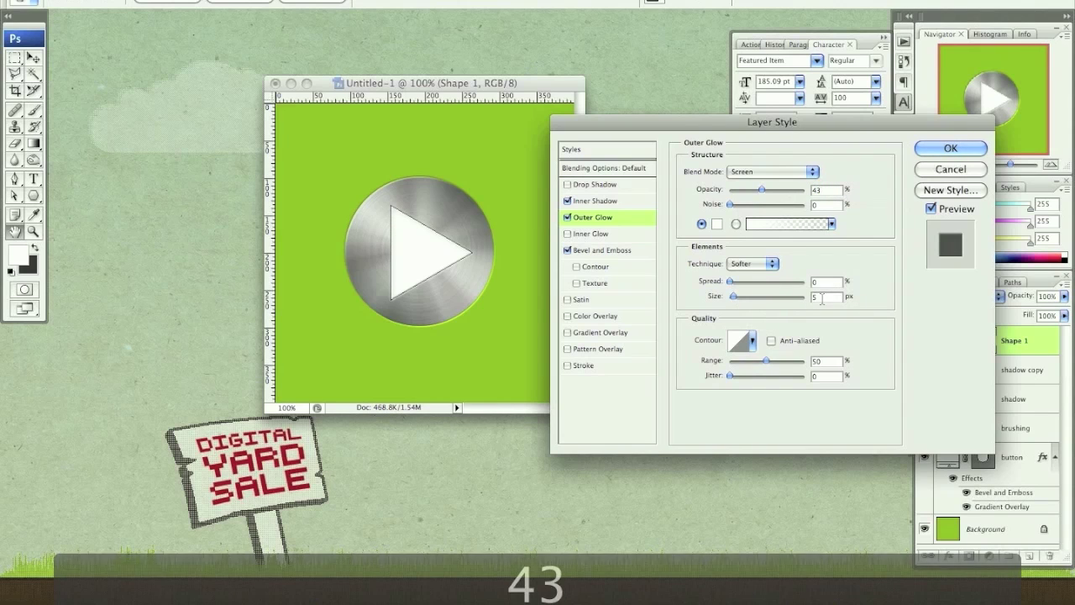
{"action": "type", "text": "30"}
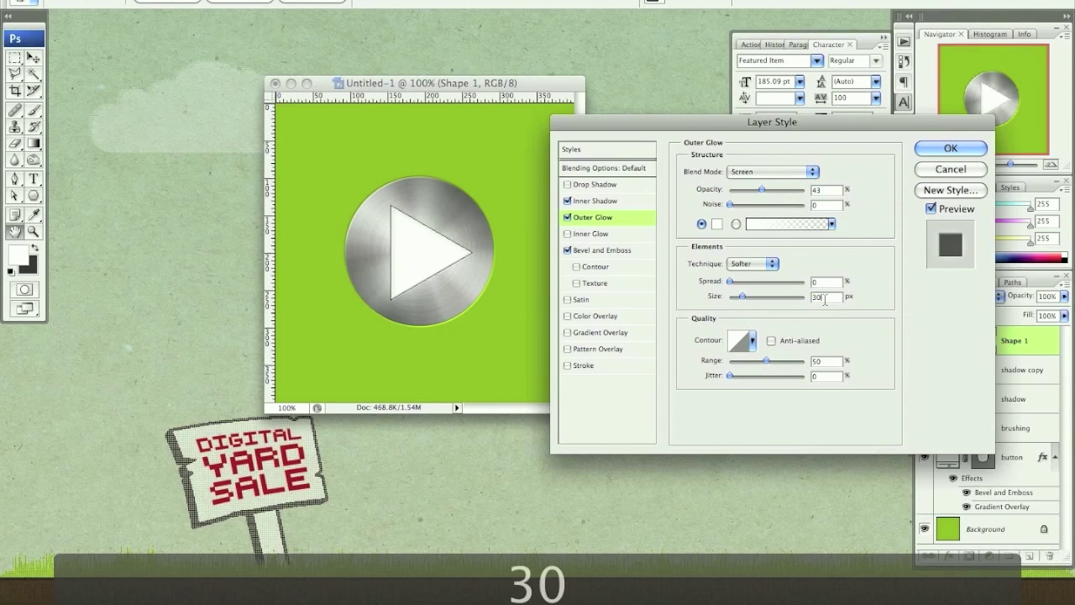
{"action": "left_click", "coordinate": [951, 149]}
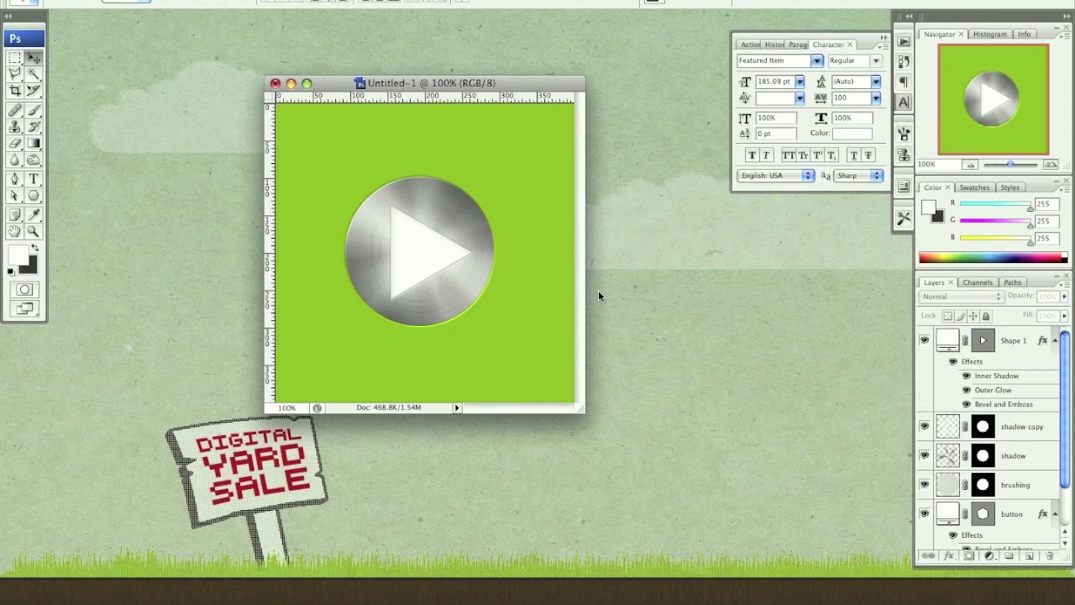
{"action": "left_click", "coordinate": [953, 361]}
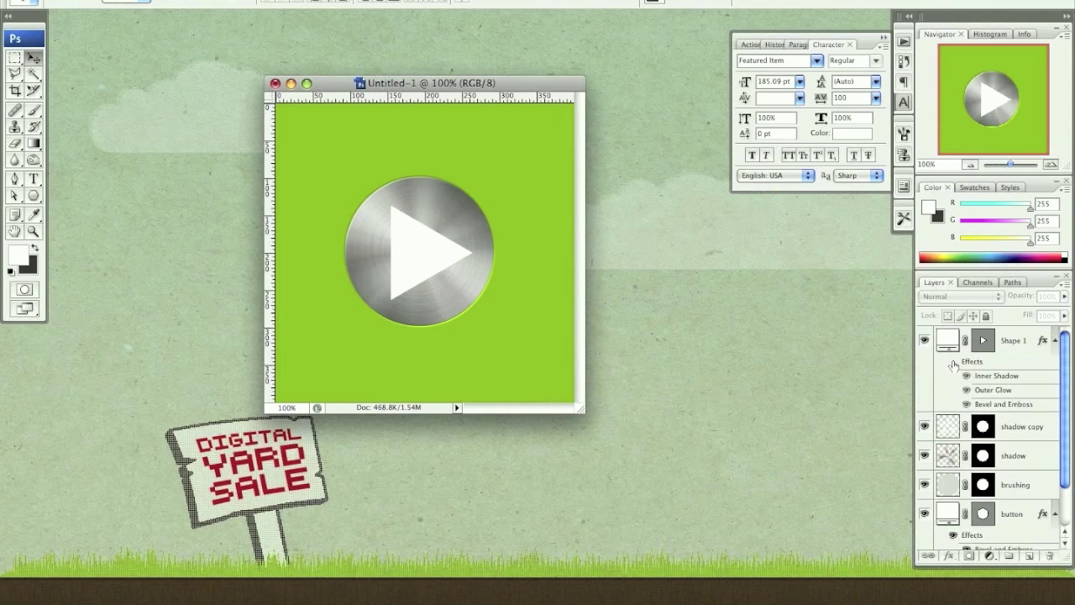
{"action": "left_click", "coordinate": [952, 361]}
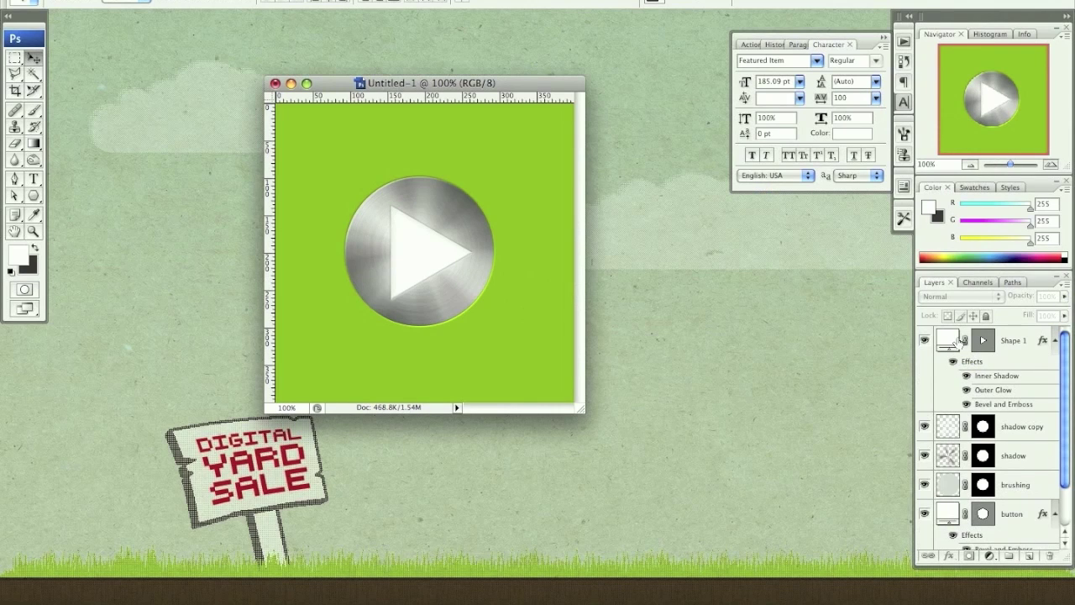
{"action": "left_click", "coordinate": [965, 390]}
{"action": "left_click", "coordinate": [965, 390]}
{"action": "left_click", "coordinate": [967, 377]}
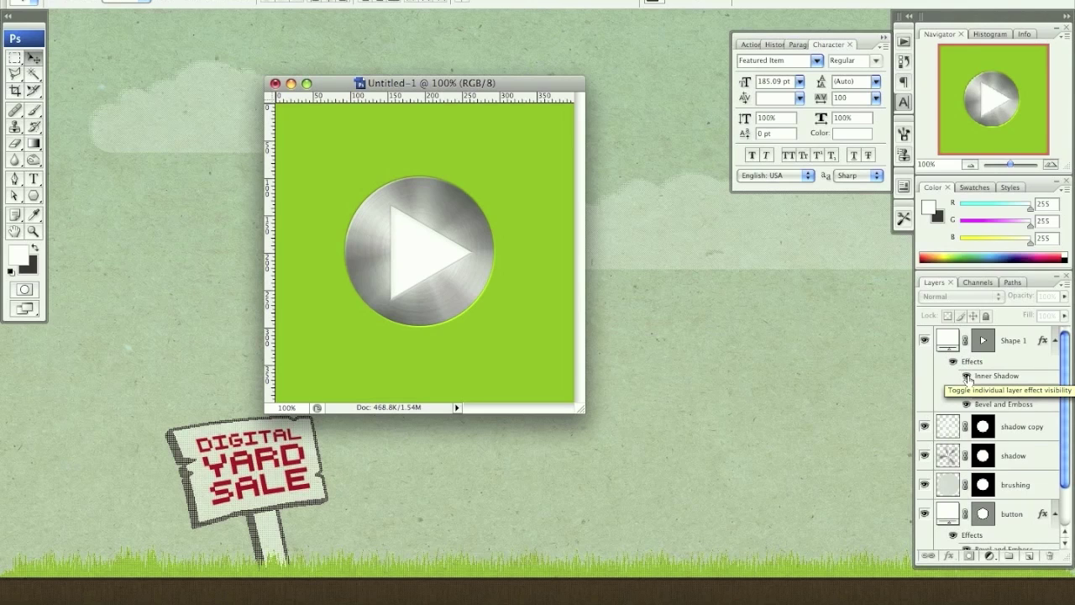
{"action": "left_click", "coordinate": [967, 403]}
{"action": "left_click", "coordinate": [967, 404]}
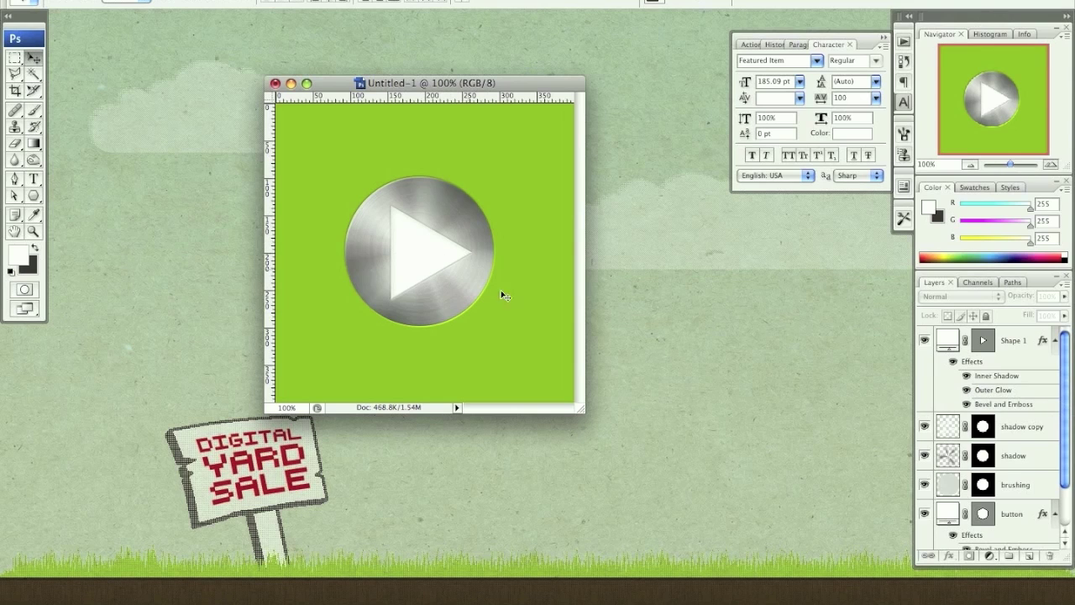
{"action": "left_click", "coordinate": [1012, 343]}
Draw a white rounded square, hide the play triangle, and copy its effects onto the square.
{"action": "left_click_drag", "start_coordinate": [34, 196], "coordinate": [85, 212]}
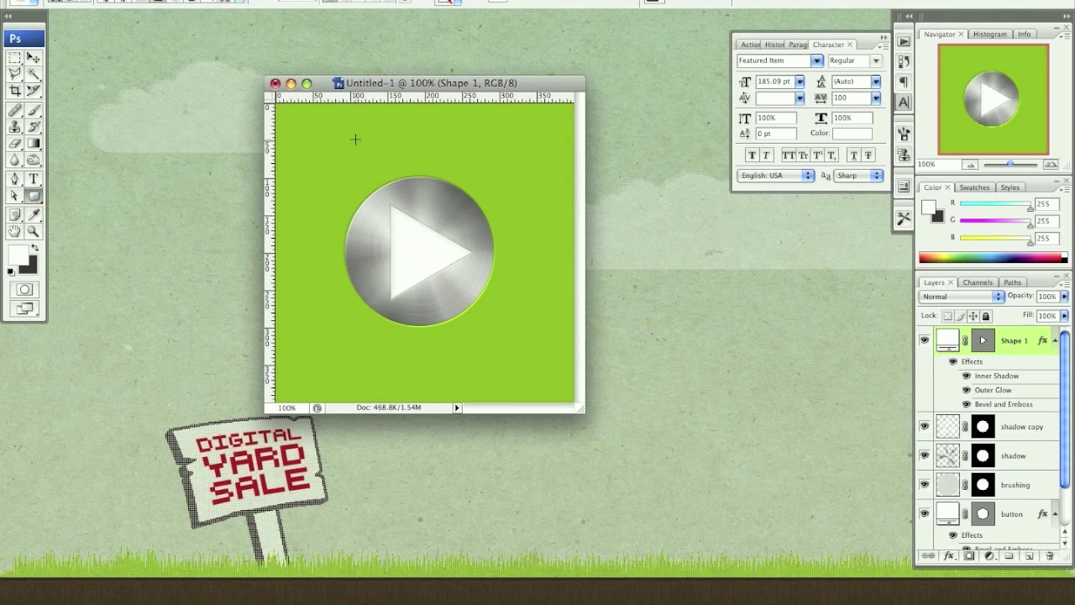
{"action": "left_click_drag", "start_coordinate": [327, 126], "coordinate": [420, 252]}
{"action": "key", "text": "v"}
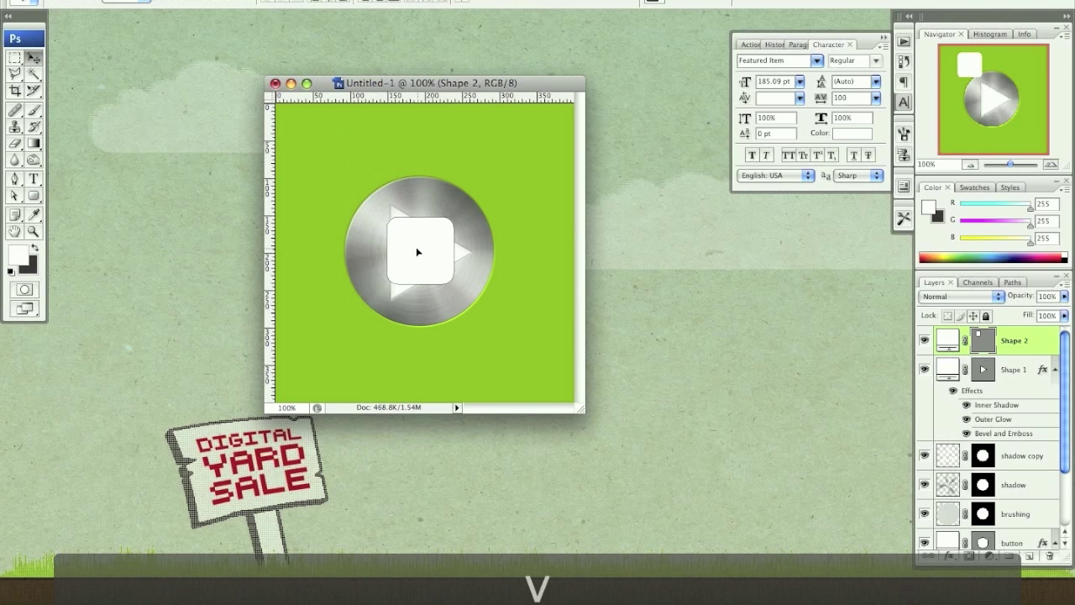
{"action": "left_click", "coordinate": [923, 369]}
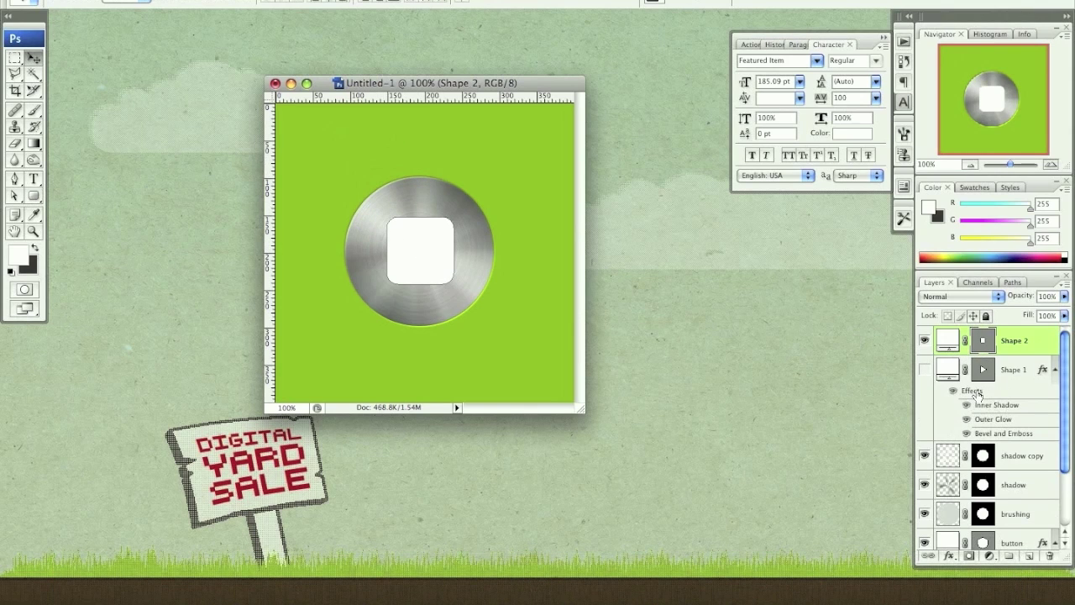
{"action": "left_click_drag", "start_coordinate": [972, 391], "coordinate": [1011, 341]}
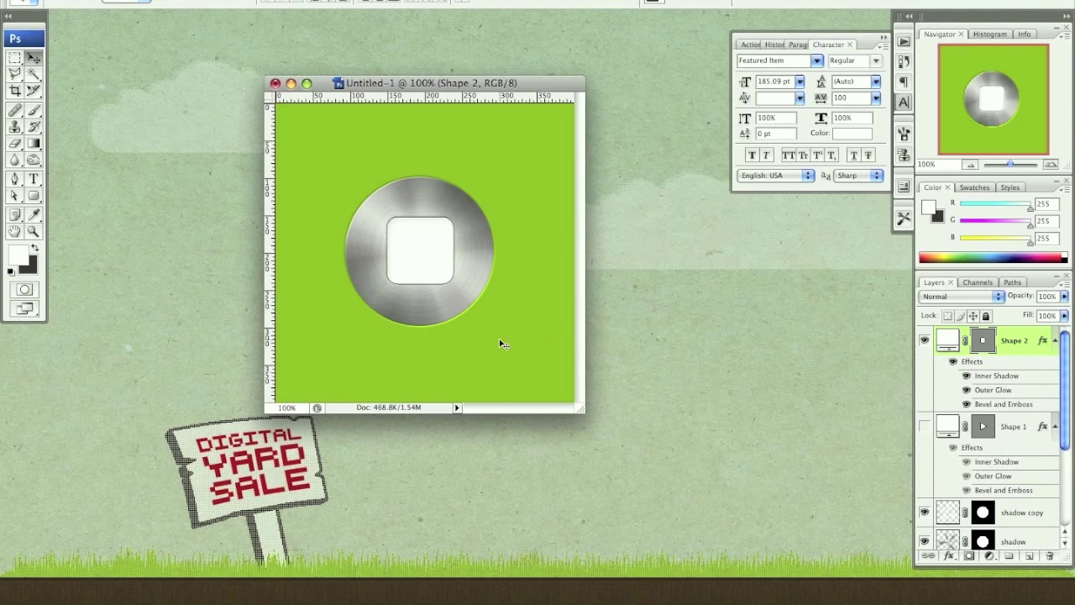
Reposition and resize the rounded square on the disc.
{"action": "left_click_drag", "start_coordinate": [431, 266], "coordinate": [459, 289]}
{"action": "key", "text": "super+t"}
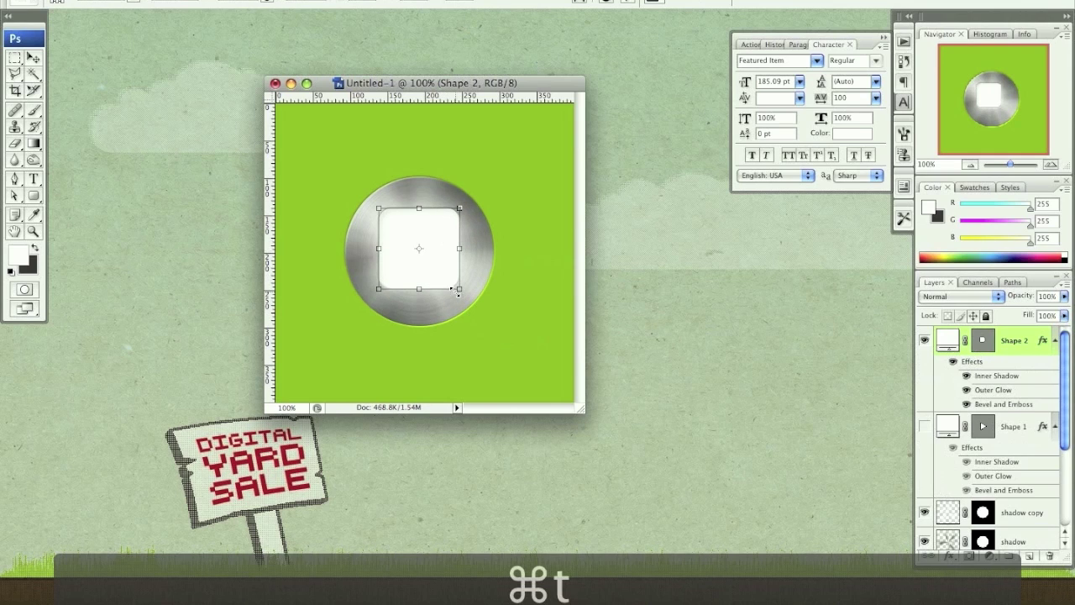
{"action": "key", "text": "Return"}
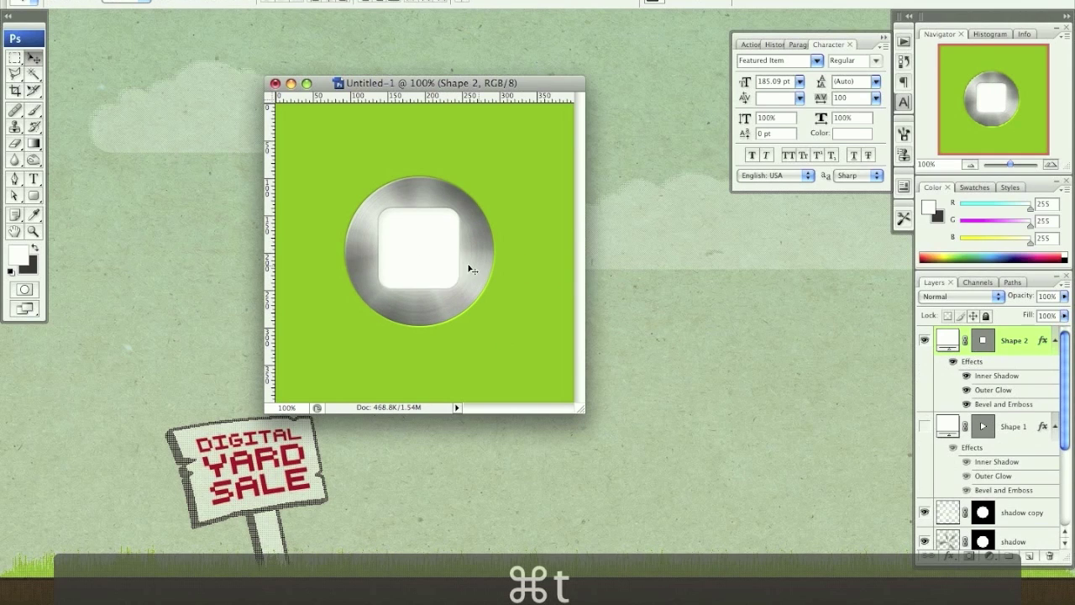
{"action": "mouse_move", "coordinate": [445, 263]}
{"action": "left_mouse_down"}
{"action": "mouse_move", "coordinate": [435, 252]}
{"action": "mouse_move", "coordinate": [531, 176]}
{"action": "mouse_move", "coordinate": [443, 269]}
{"action": "left_mouse_up"}
Delete the rounded square layer and make the play triangle visible again.
{"action": "key", "text": "BackSpace"}
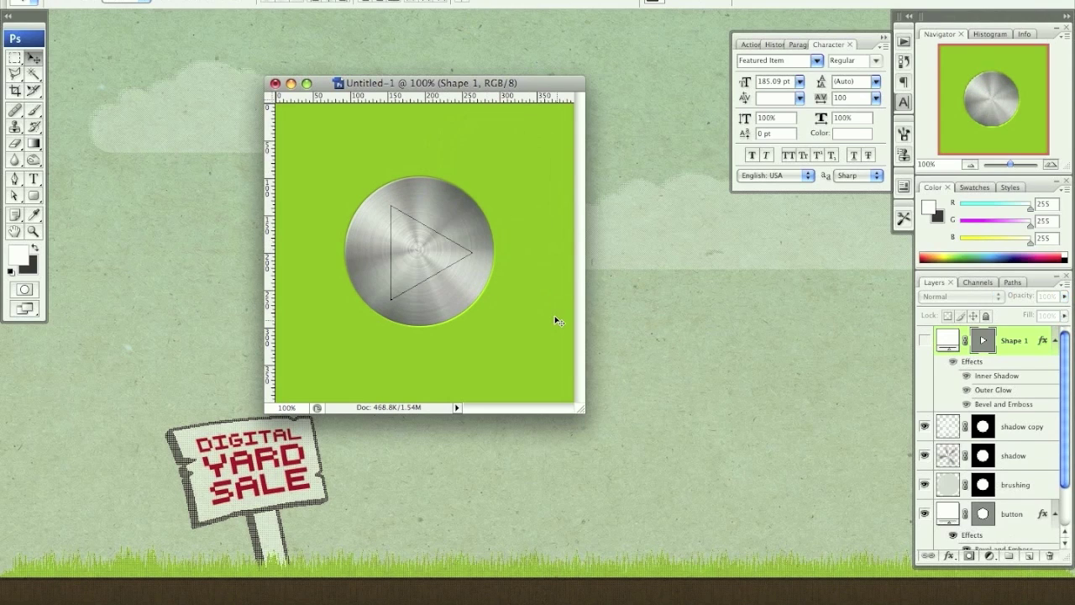
{"action": "left_click", "coordinate": [554, 320]}
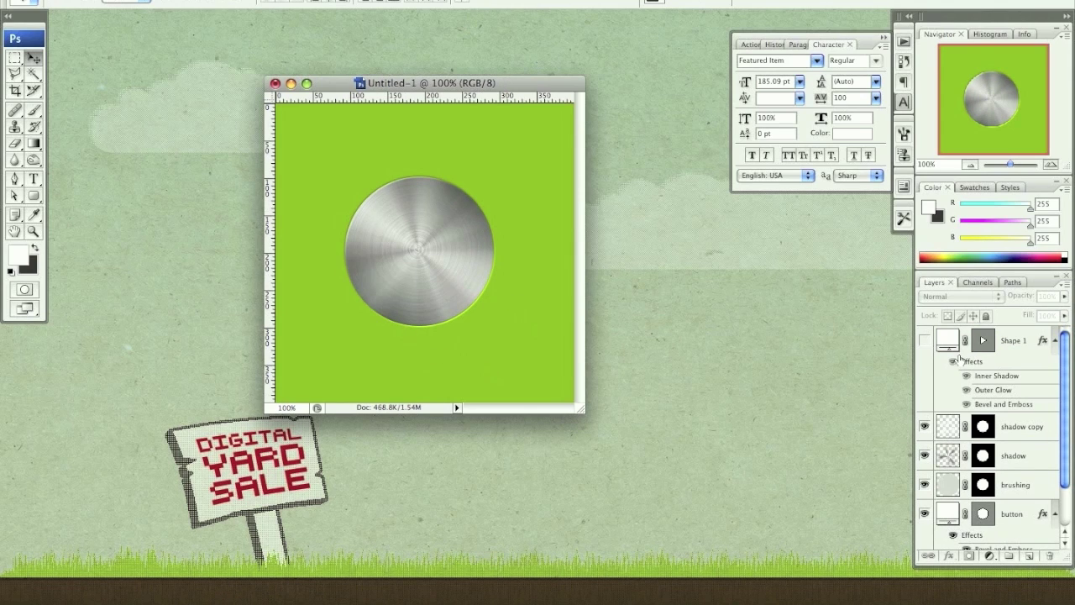
{"action": "left_click", "coordinate": [924, 339]}
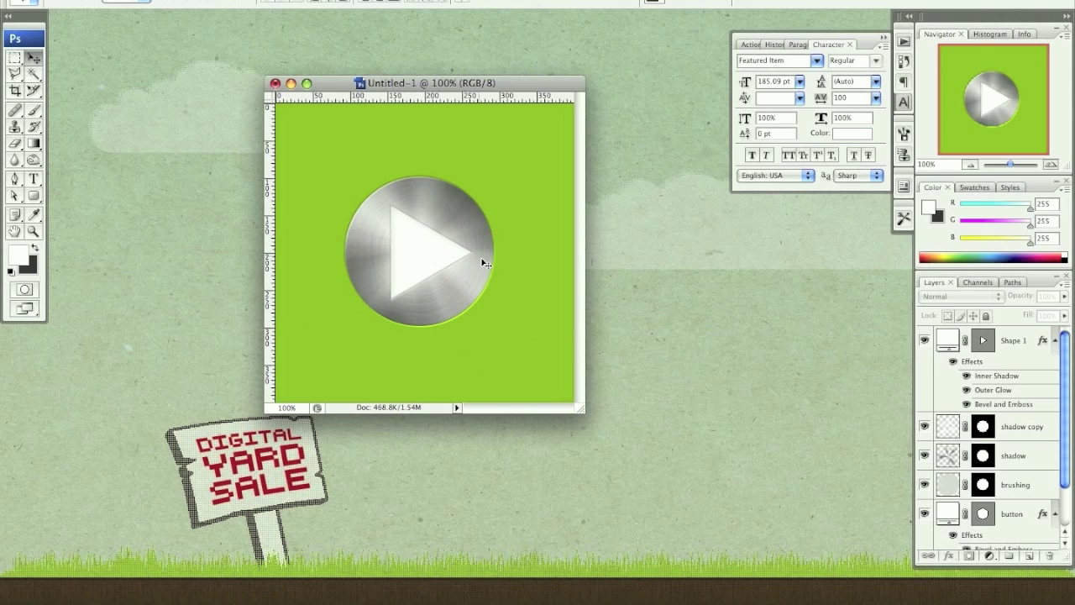
Merge all layers from button up to Shape 1 into one and shift it slightly up-right.
{"action": "scroll", "coordinate": [1041, 427], "scroll_direction": "down", "scroll_amount": 2}
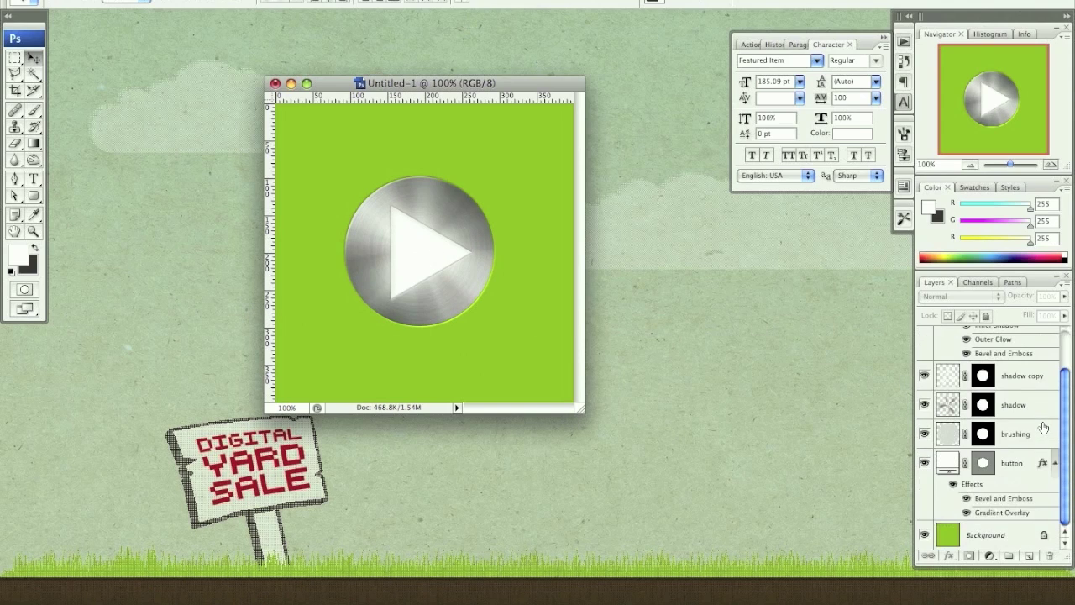
{"action": "left_click", "coordinate": [1008, 464]}
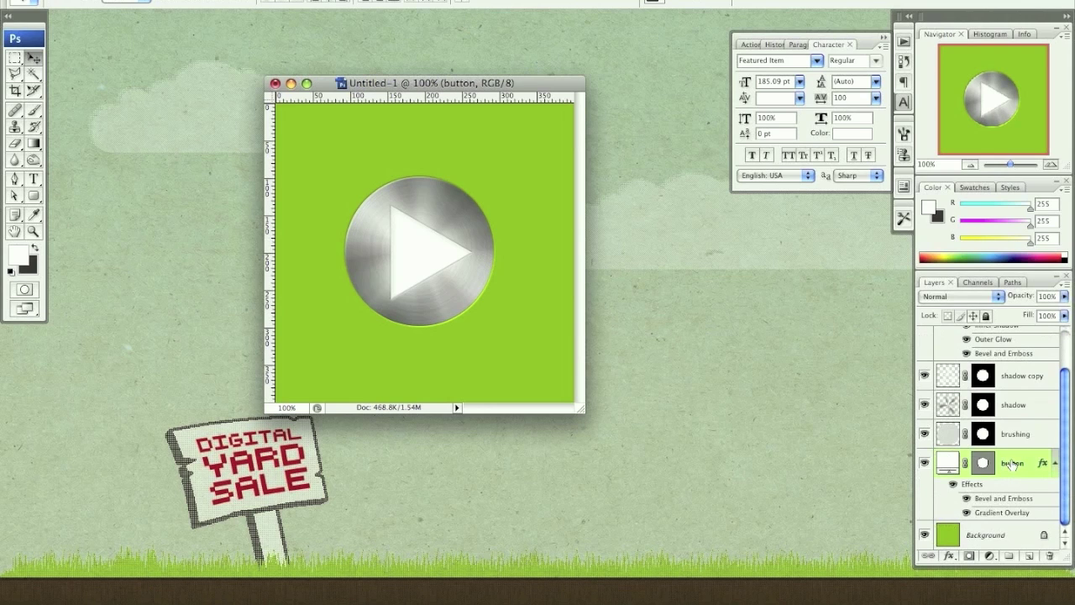
{"action": "scroll", "coordinate": [1008, 461], "scroll_direction": "up", "scroll_amount": 2}
{"action": "left_click", "coordinate": [1012, 340], "text": "shift"}
{"action": "key", "text": "super+e"}
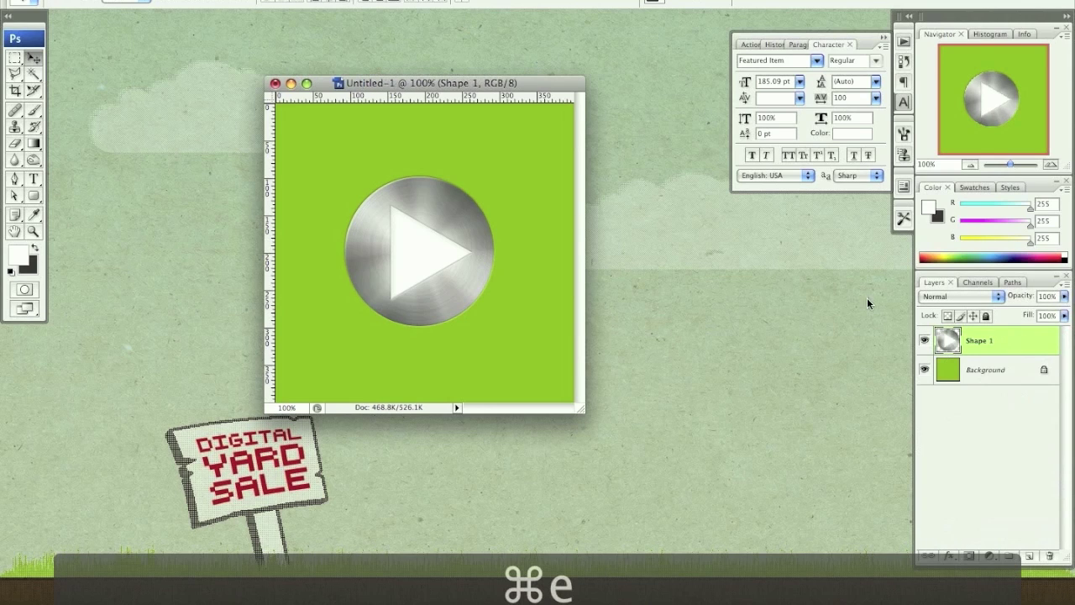
{"action": "left_click_drag", "start_coordinate": [471, 232], "coordinate": [485, 215]}
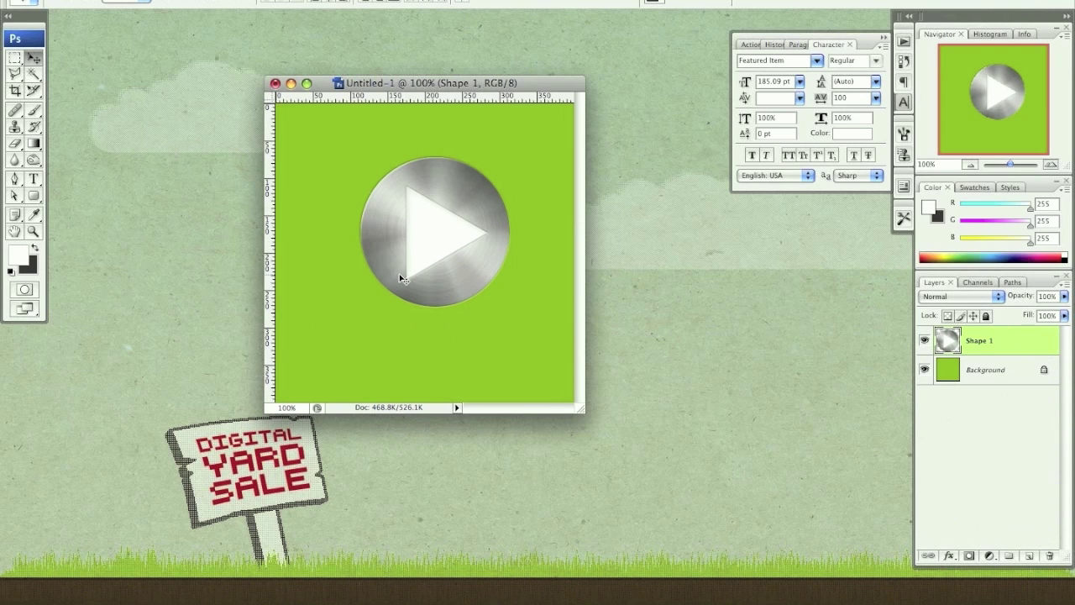